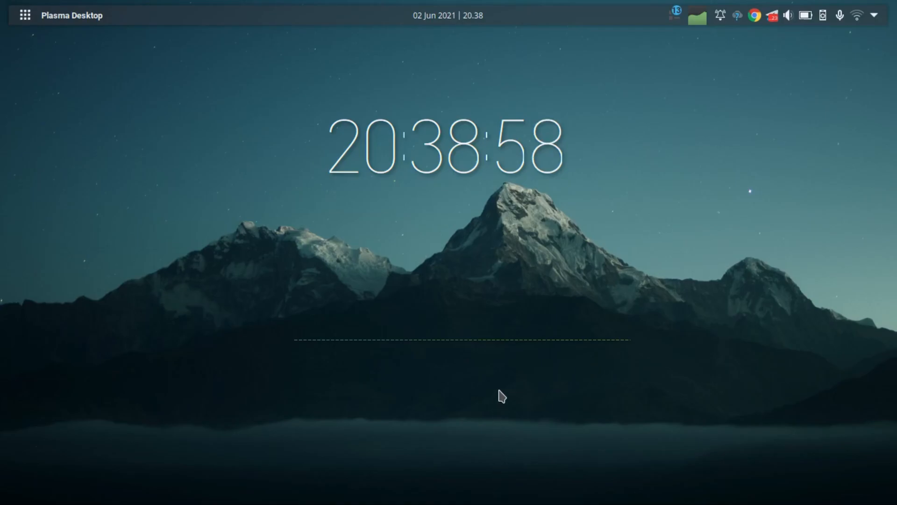
Switch to Google Chrome with the Person 1 profile and add a second, blank tab.
{"action": "mouse_move", "coordinate": [495, 481]}
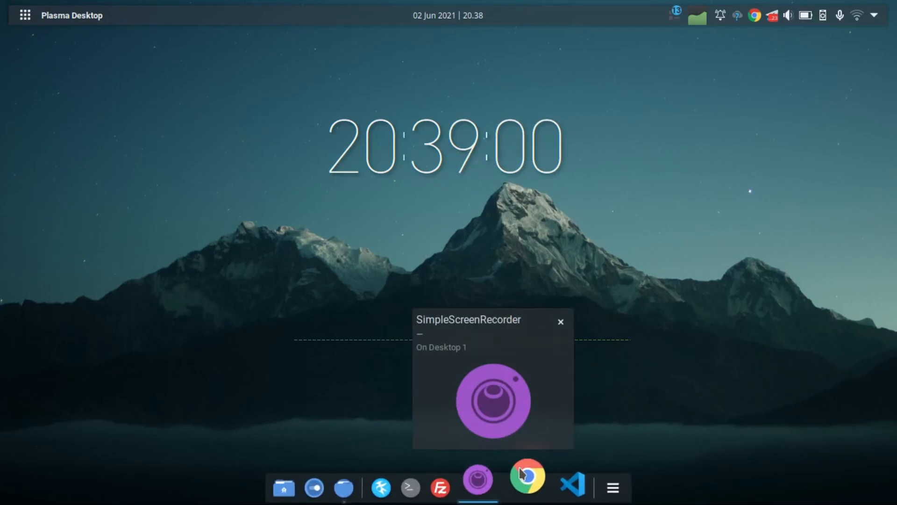
{"action": "left_click", "coordinate": [520, 469]}
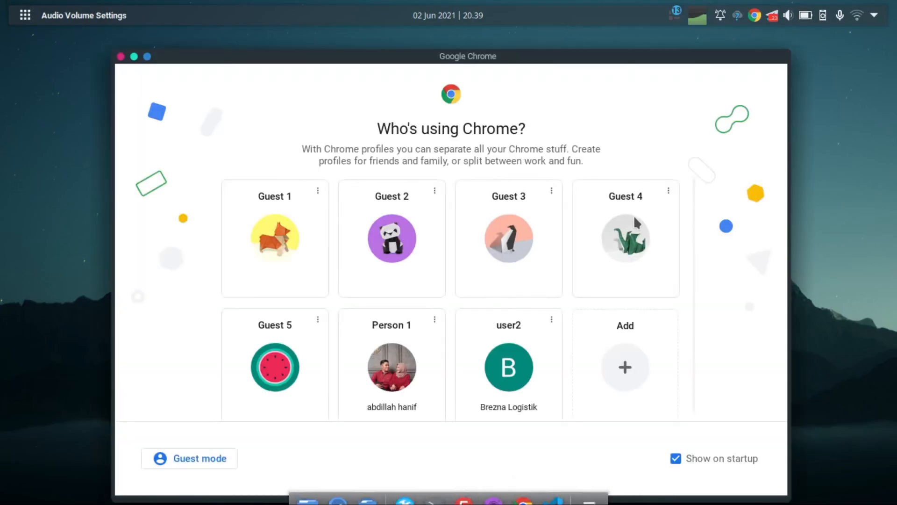
{"action": "left_click", "coordinate": [404, 389]}
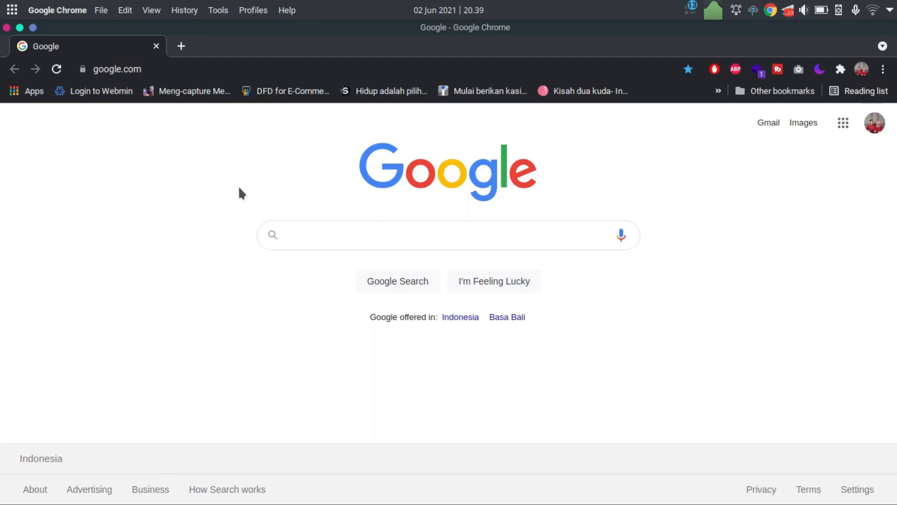
{"action": "left_click", "coordinate": [182, 46]}
Open the website pkmbantarbolang.pemalangkab.go.id in the first browser tab.
{"action": "left_click", "coordinate": [64, 47]}
{"action": "left_click", "coordinate": [196, 71]}
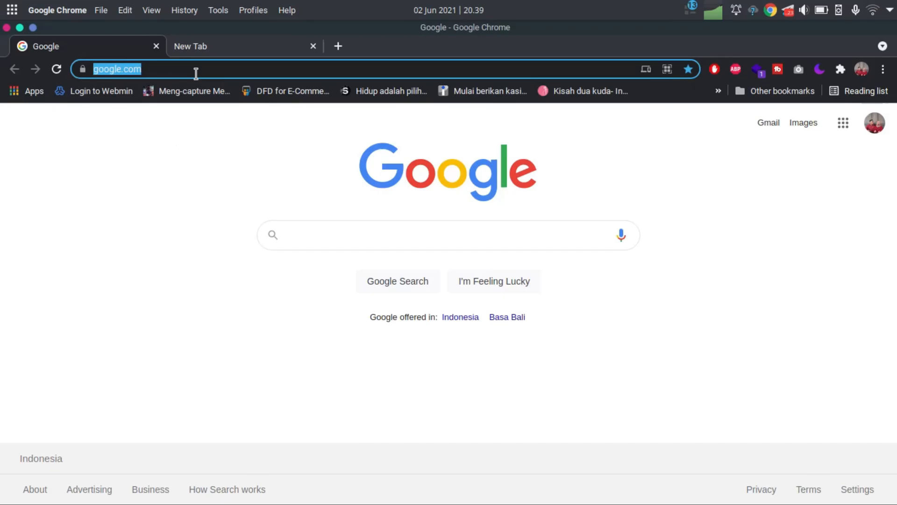
{"action": "type", "text": "P"}
{"action": "key", "text": "BackSpace"}
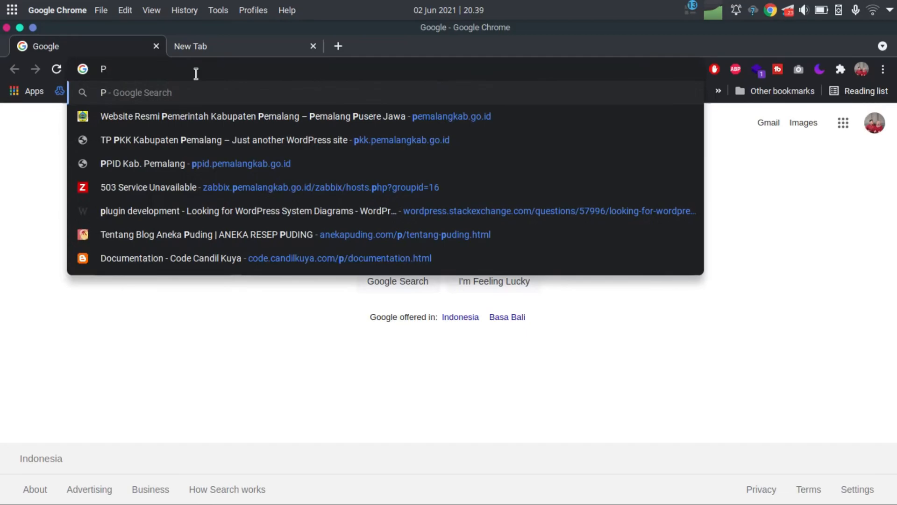
{"action": "key", "text": "BackSpace"}
{"action": "type", "text": "P"}
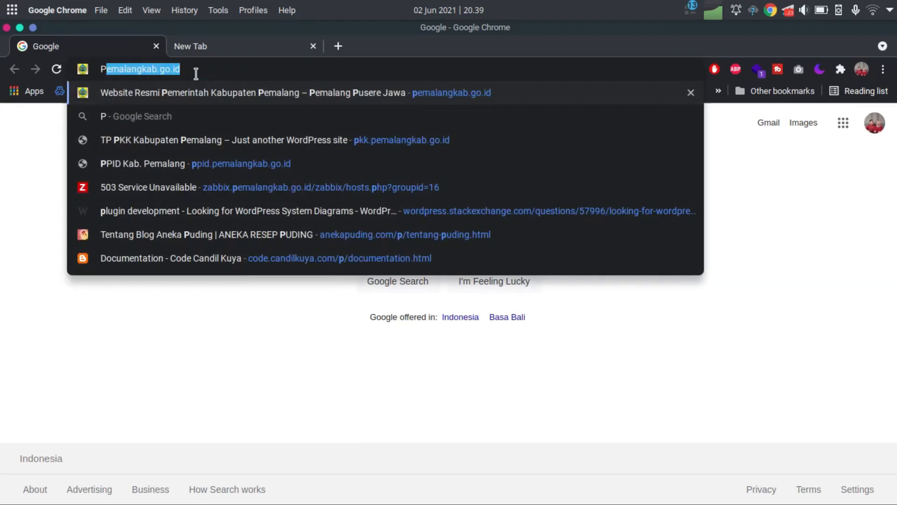
{"action": "key", "text": "BackSpace"}
{"action": "key", "text": "BackSpace"}
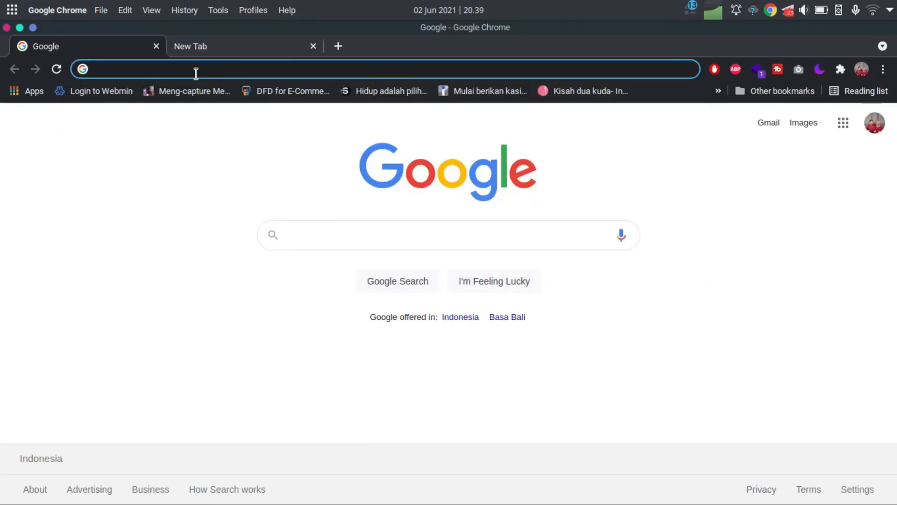
{"action": "type", "text": "pkm"}
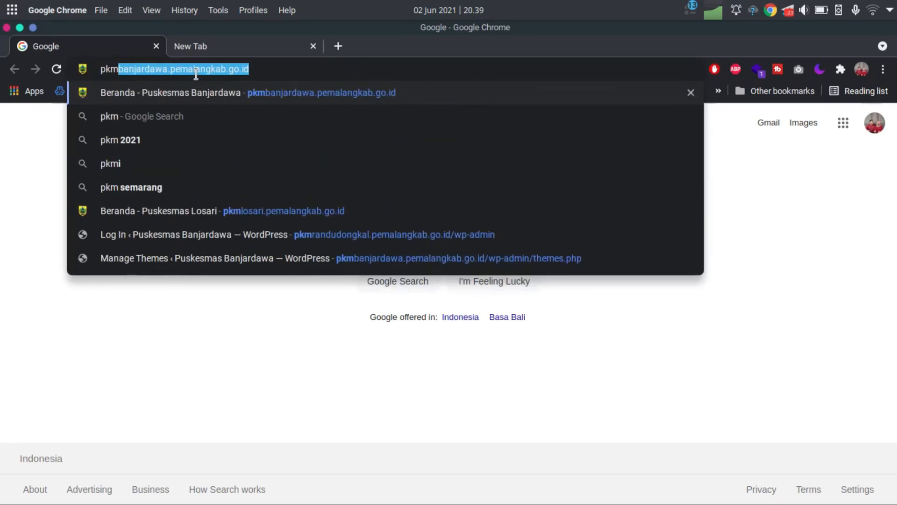
{"action": "type", "text": "bantar"}
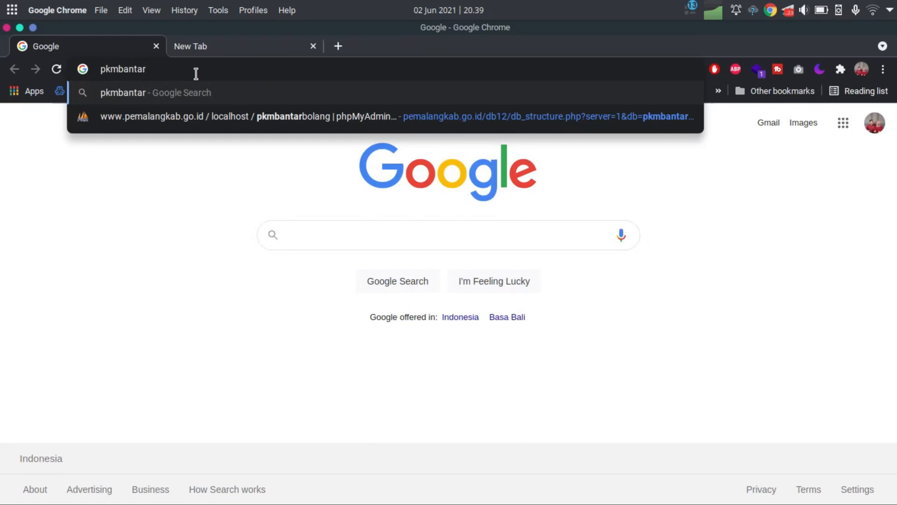
{"action": "type", "text": "bolang.g"}
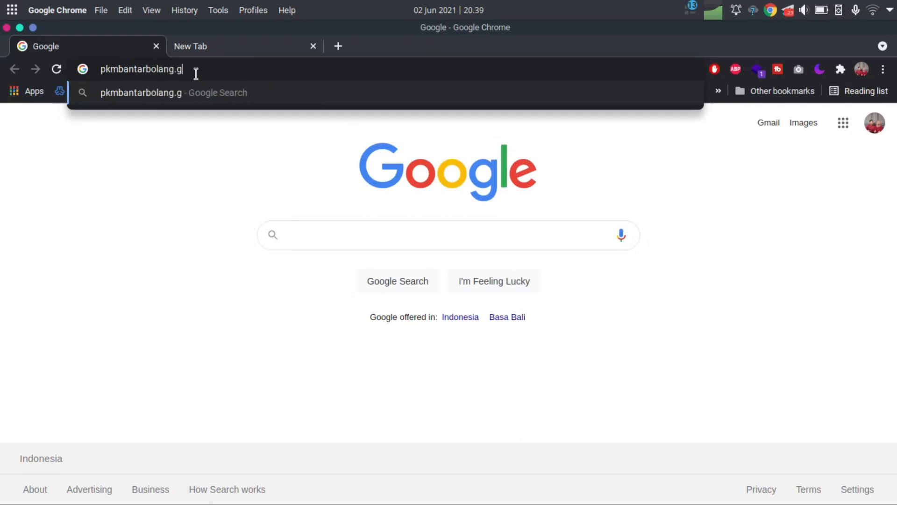
{"action": "type", "text": "o.i"}
{"action": "key", "text": "BackSpace"}
{"action": "key", "text": "BackSpace"}
{"action": "key", "text": "BackSpace"}
{"action": "key", "text": "BackSpace"}
{"action": "type", "text": "pe"}
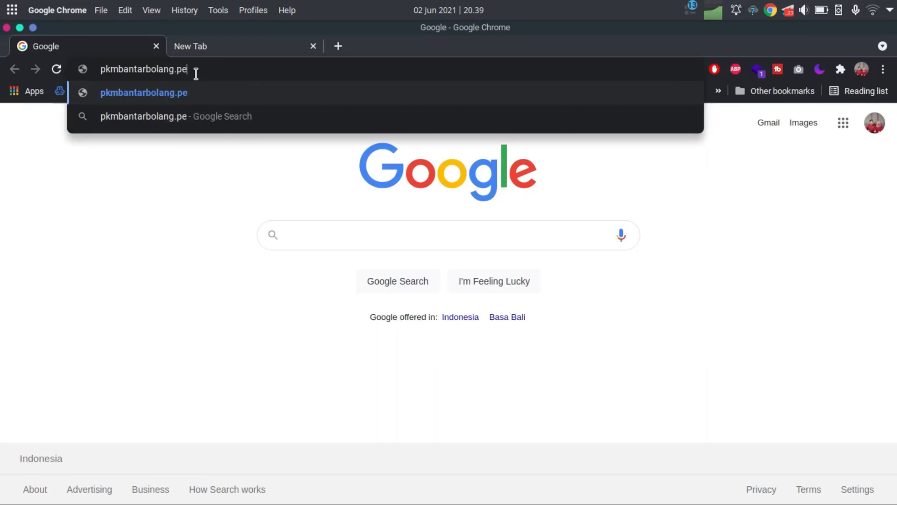
{"action": "type", "text": "mal"}
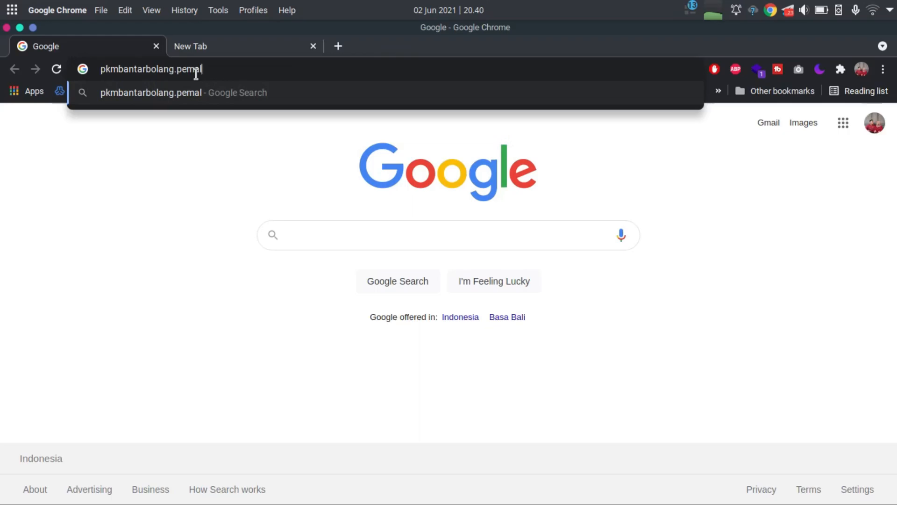
{"action": "type", "text": "angka"}
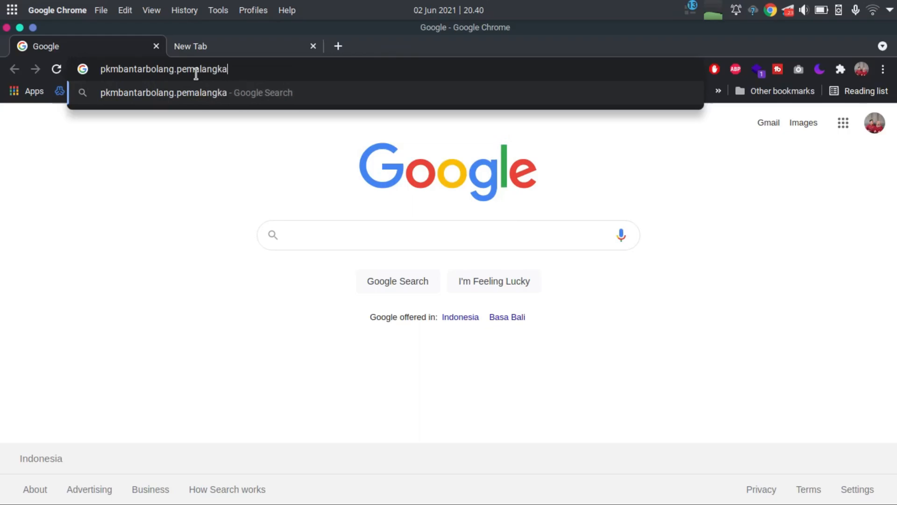
{"action": "type", "text": "b.go.id"}
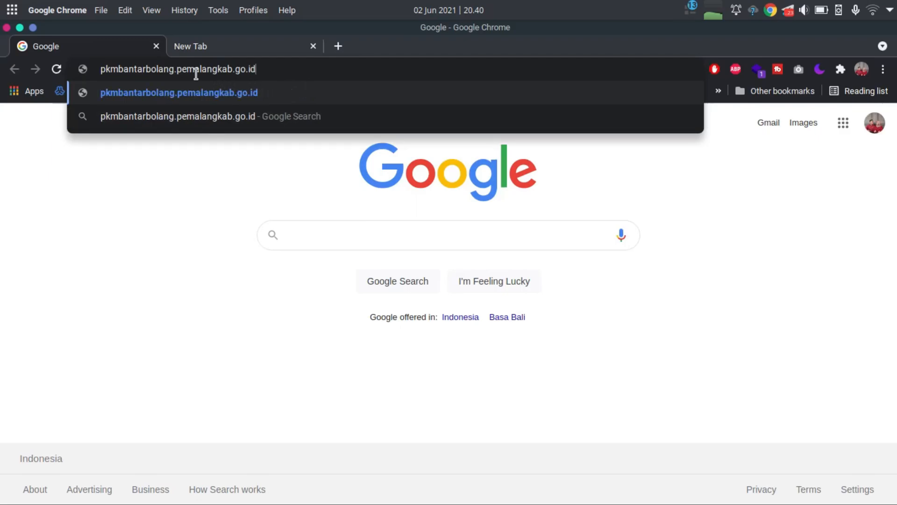
{"action": "key", "text": "Return"}
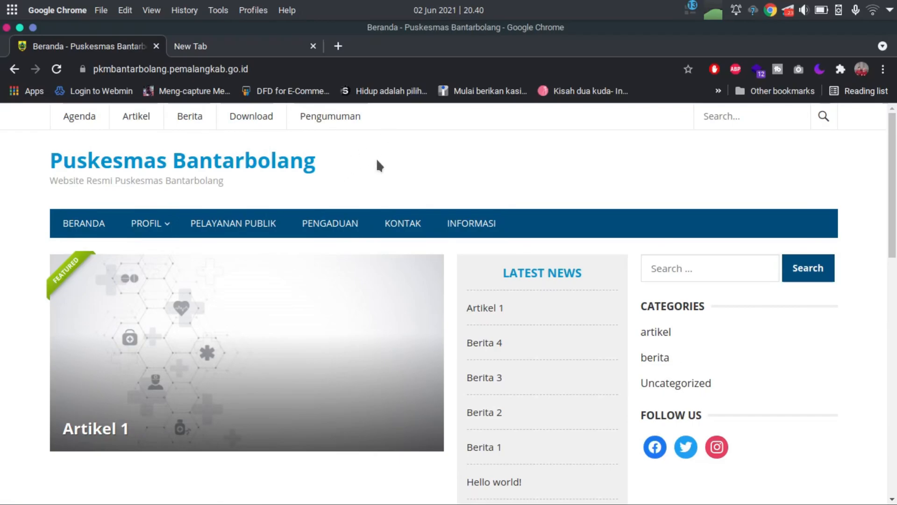
Look over the homepage and open the site's WordPress login page by adding /wp-admin to its address.
{"action": "scroll", "coordinate": [344, 161], "scroll_direction": "down", "scroll_amount": 12}
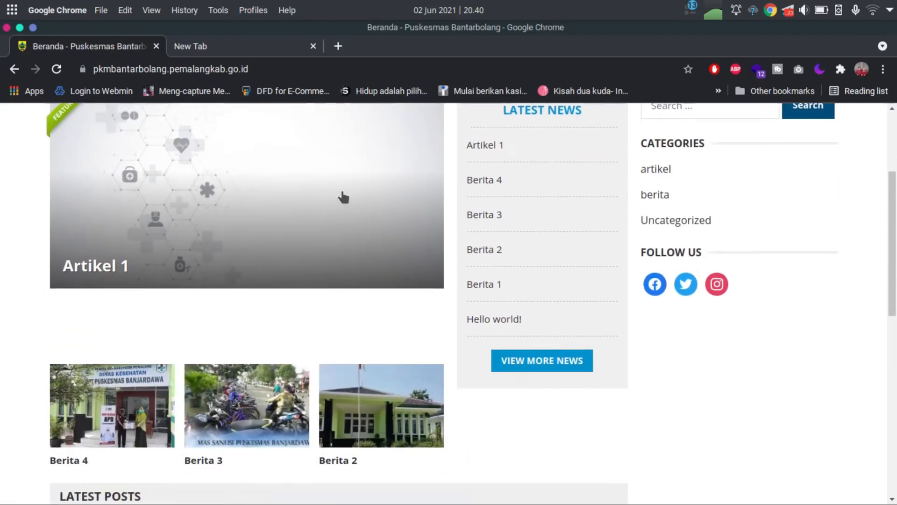
{"action": "scroll", "coordinate": [345, 206], "scroll_direction": "up", "scroll_amount": 10}
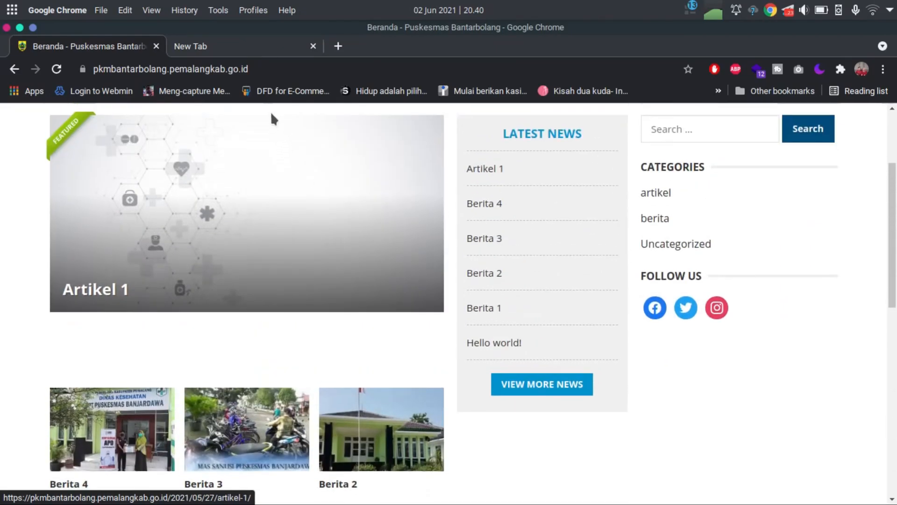
{"action": "left_click", "coordinate": [275, 68]}
{"action": "left_click", "coordinate": [275, 68]}
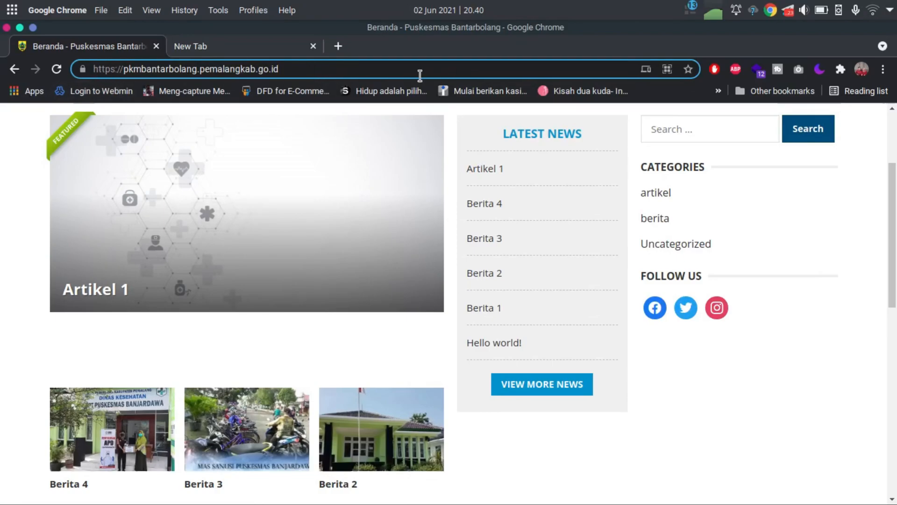
{"action": "type", "text": "/"}
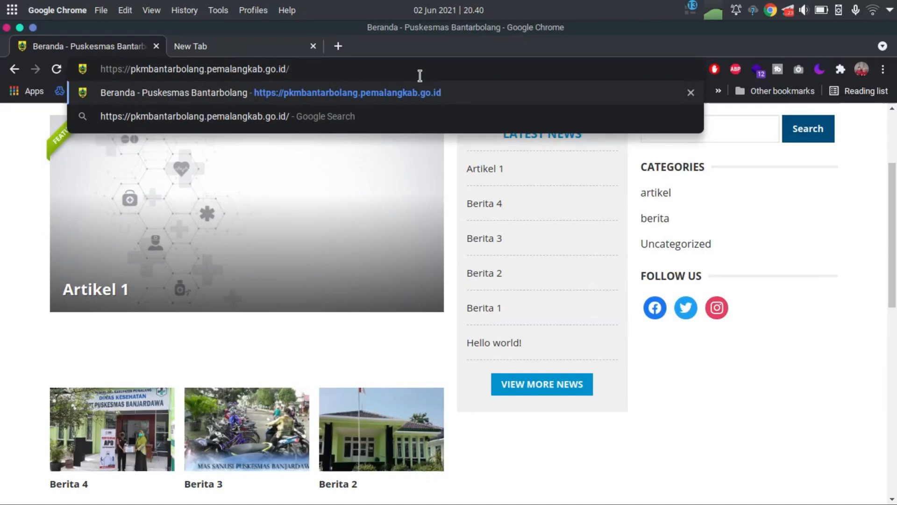
{"action": "type", "text": "wp-admin"}
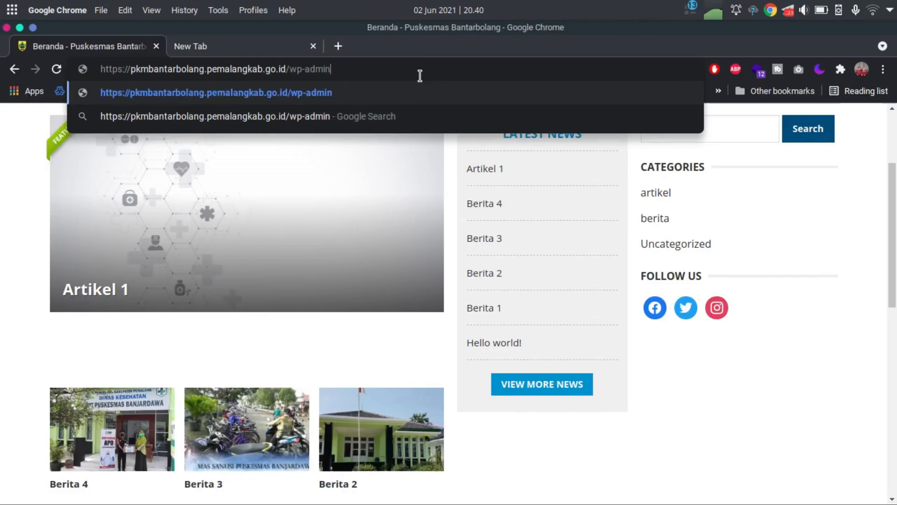
{"action": "key", "text": "Return"}
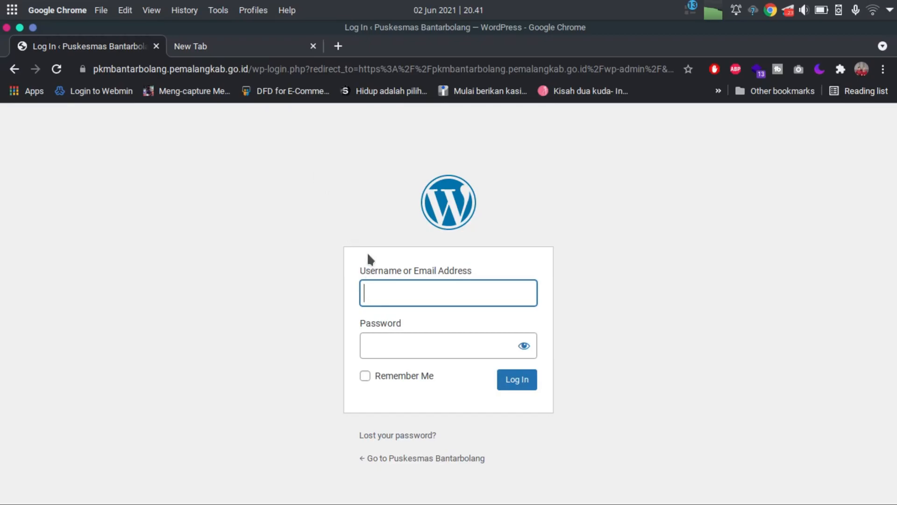
Log in to WordPress with the account's username and password, and decline to have the browser save the password.
{"action": "left_click", "coordinate": [377, 298]}
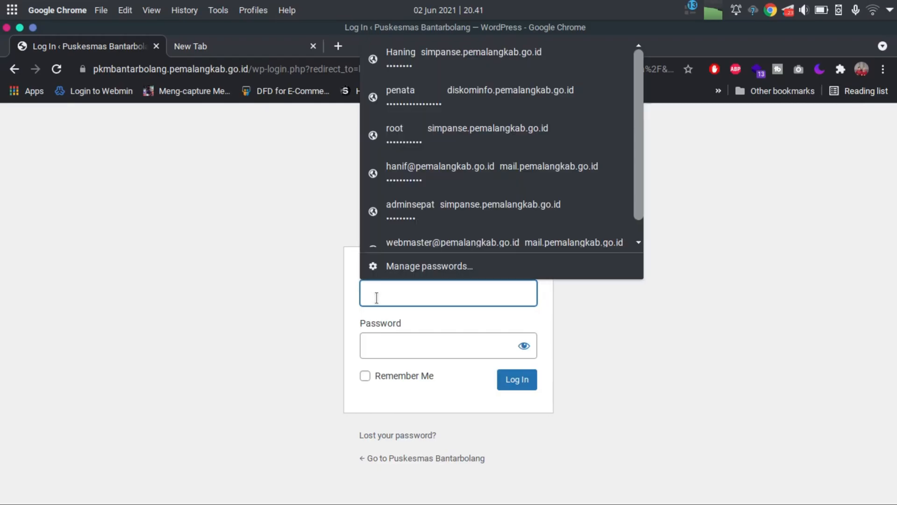
{"action": "left_click", "coordinate": [268, 277]}
{"action": "left_click", "coordinate": [465, 294]}
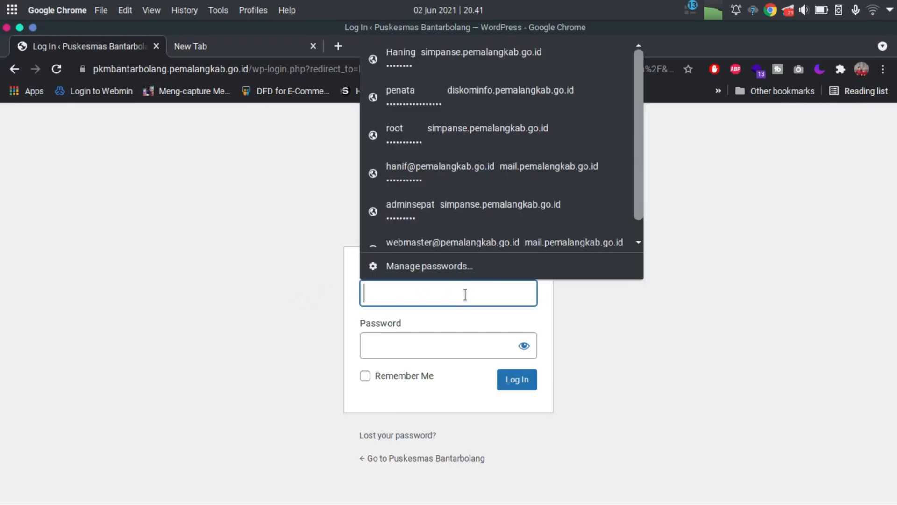
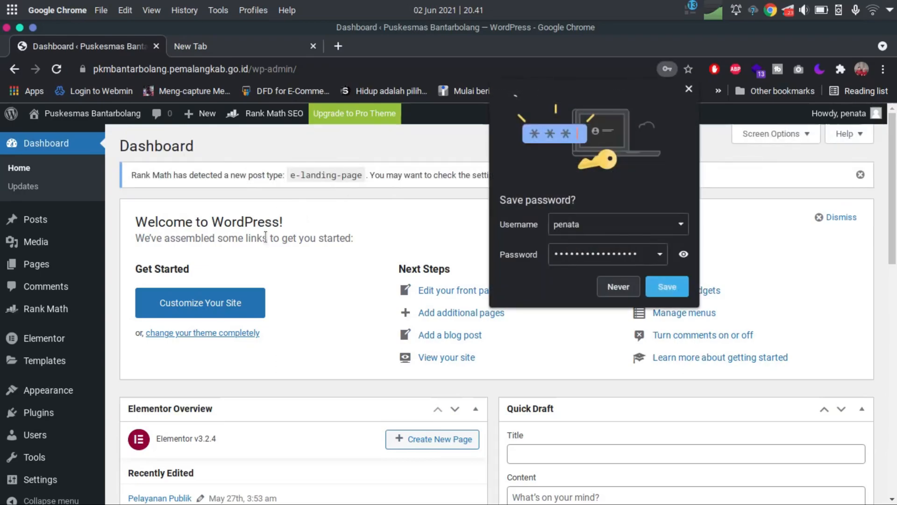
{"action": "left_click", "coordinate": [615, 289]}
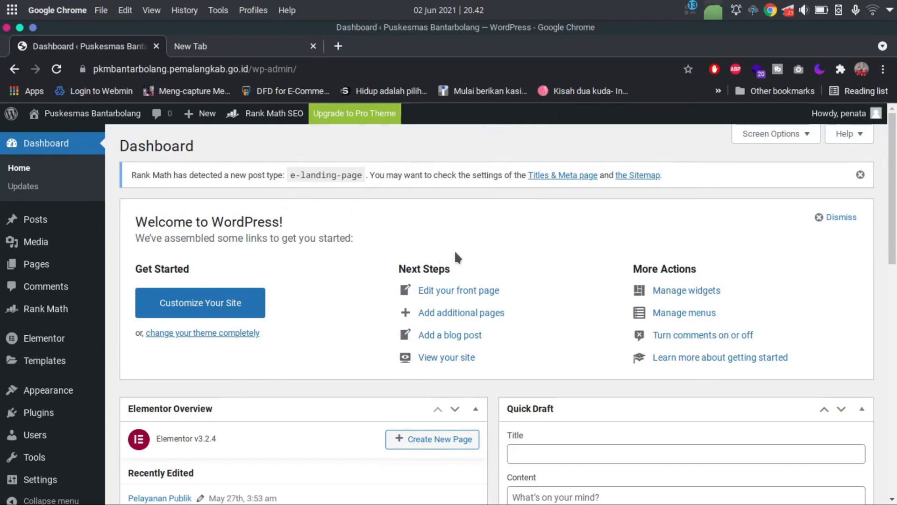
Examine the WordPress dashboard's welcome panel and its Elementor Overview, Site Health Status, At a Glance, Activity, Quick Draft, and Events and News widgets.
{"action": "scroll", "coordinate": [461, 255], "scroll_direction": "down", "scroll_amount": 2}
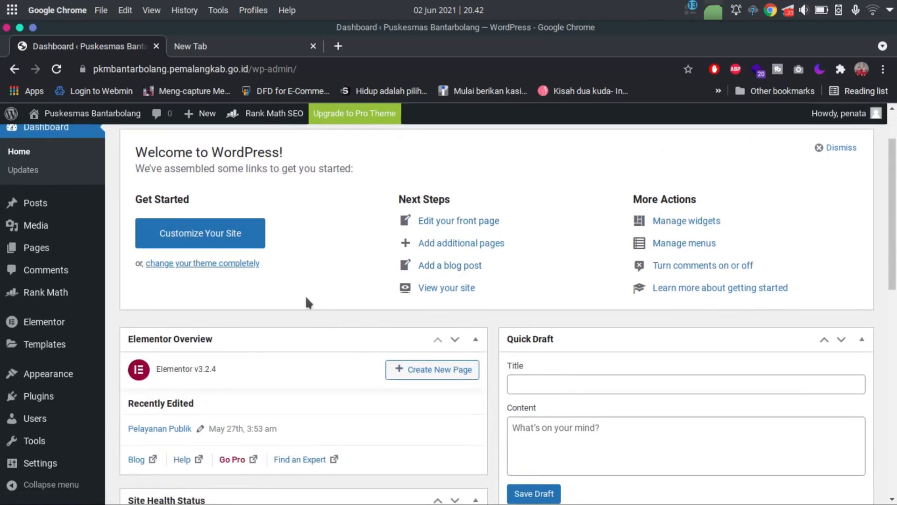
{"action": "scroll", "coordinate": [307, 301], "scroll_direction": "down", "scroll_amount": 3}
{"action": "scroll", "coordinate": [310, 304], "scroll_direction": "down", "scroll_amount": 4}
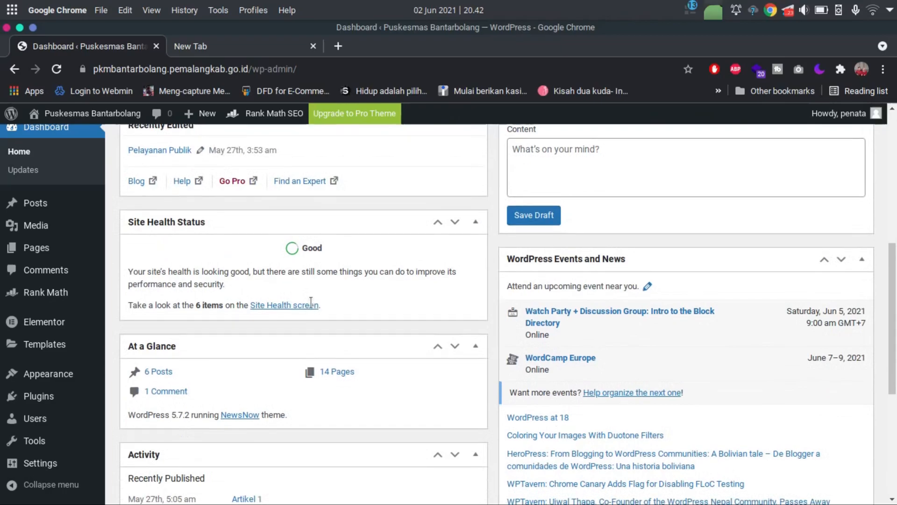
{"action": "scroll", "coordinate": [543, 361], "scroll_direction": "up", "scroll_amount": 3}
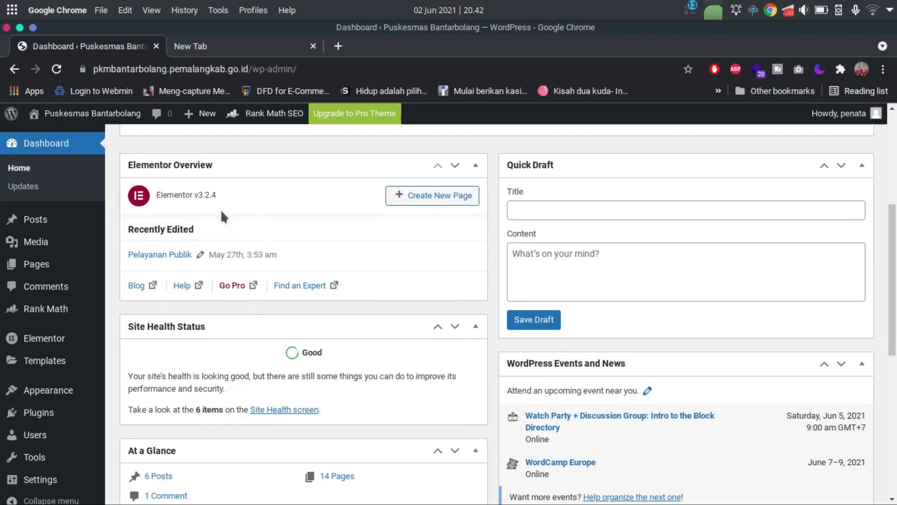
{"action": "scroll", "coordinate": [489, 280], "scroll_direction": "down", "scroll_amount": 2}
{"action": "scroll", "coordinate": [167, 259], "scroll_direction": "up", "scroll_amount": 3}
{"action": "scroll", "coordinate": [166, 259], "scroll_direction": "up", "scroll_amount": 3}
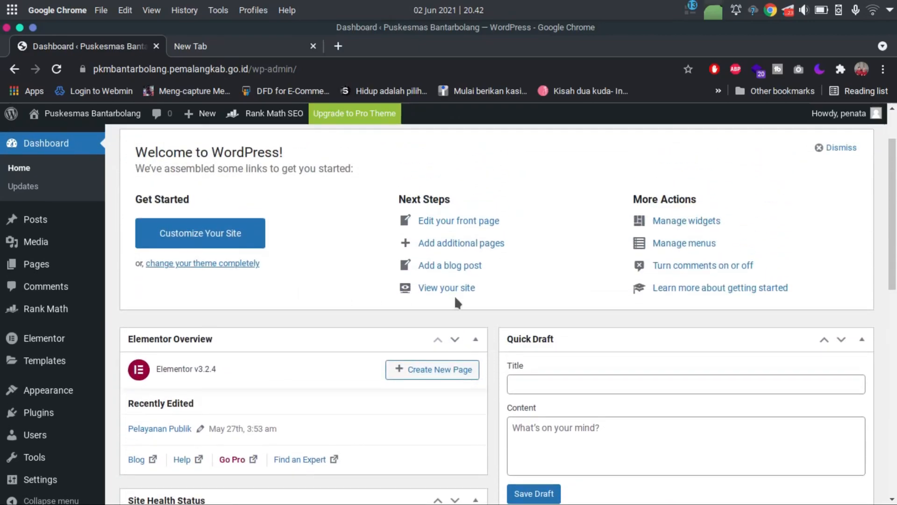
{"action": "scroll", "coordinate": [383, 359], "scroll_direction": "down", "scroll_amount": 4}
{"action": "scroll", "coordinate": [244, 291], "scroll_direction": "down", "scroll_amount": 1}
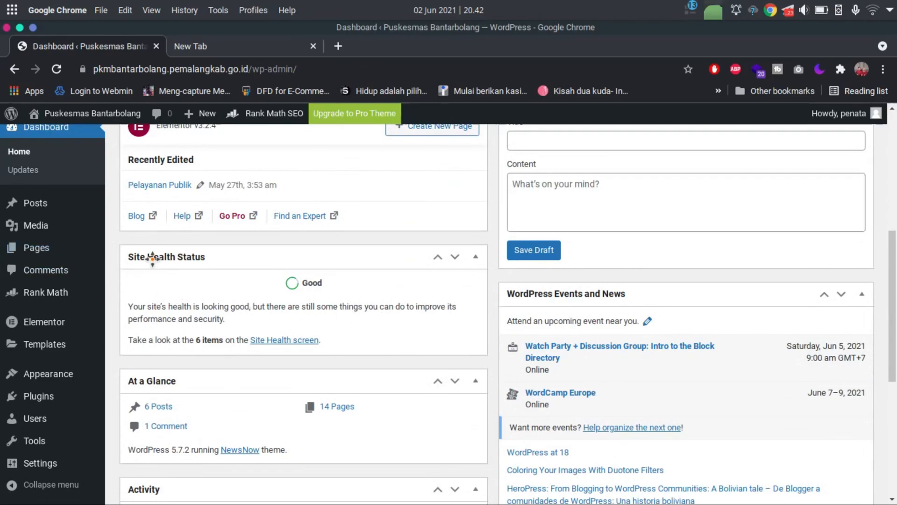
{"action": "scroll", "coordinate": [203, 276], "scroll_direction": "down", "scroll_amount": 6}
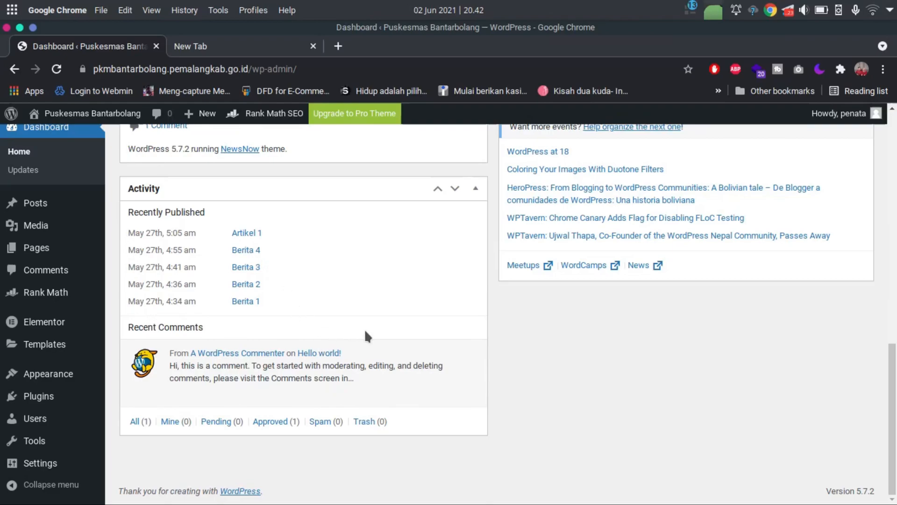
{"action": "scroll", "coordinate": [367, 330], "scroll_direction": "up", "scroll_amount": 1}
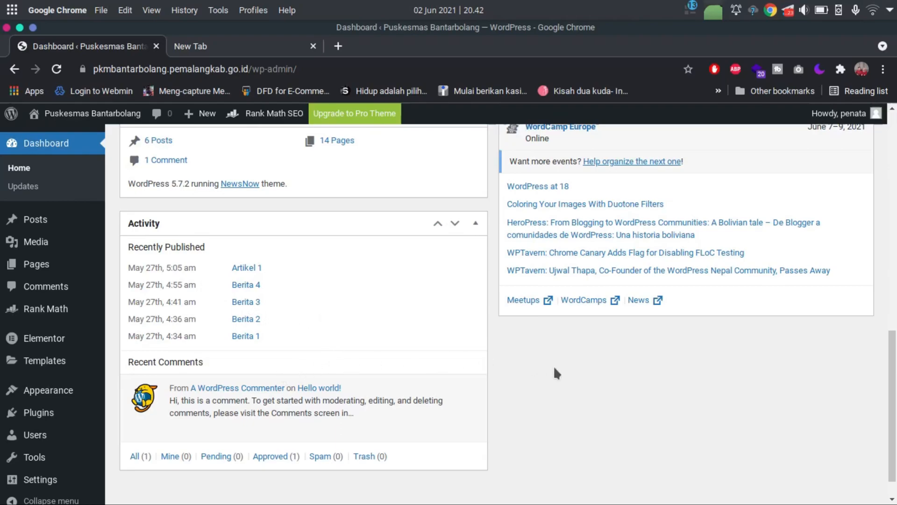
{"action": "scroll", "coordinate": [496, 359], "scroll_direction": "up", "scroll_amount": 2}
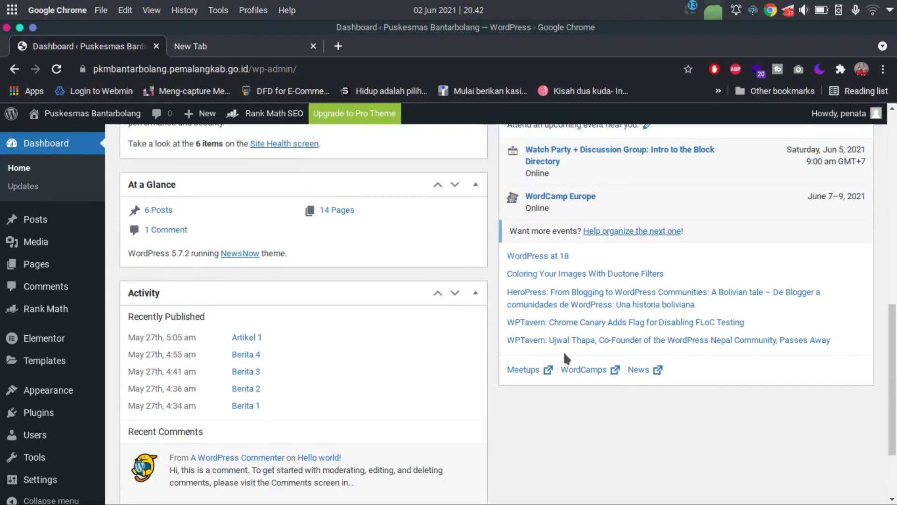
{"action": "scroll", "coordinate": [403, 393], "scroll_direction": "up", "scroll_amount": 3}
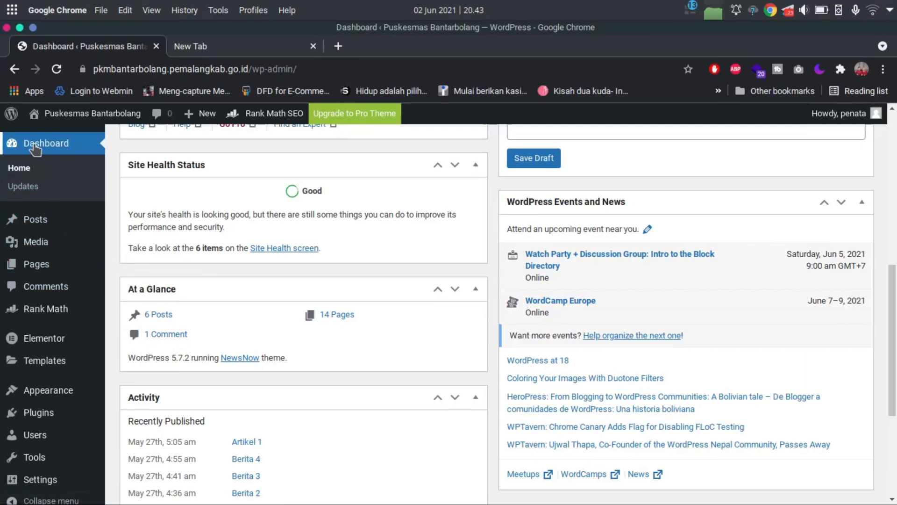
{"action": "scroll", "coordinate": [48, 398], "scroll_direction": "up", "scroll_amount": 3}
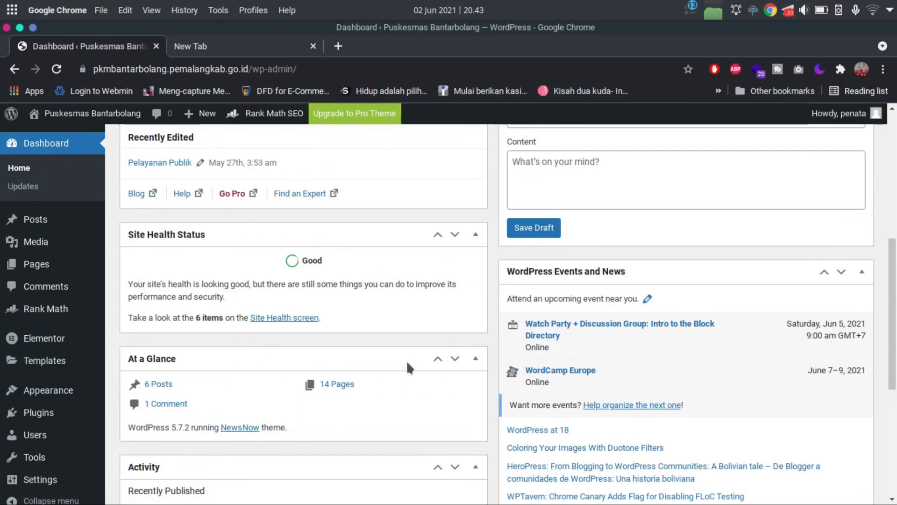
Open the WordPress Updates page and review the core version and plugin update information.
{"action": "left_click", "coordinate": [29, 187]}
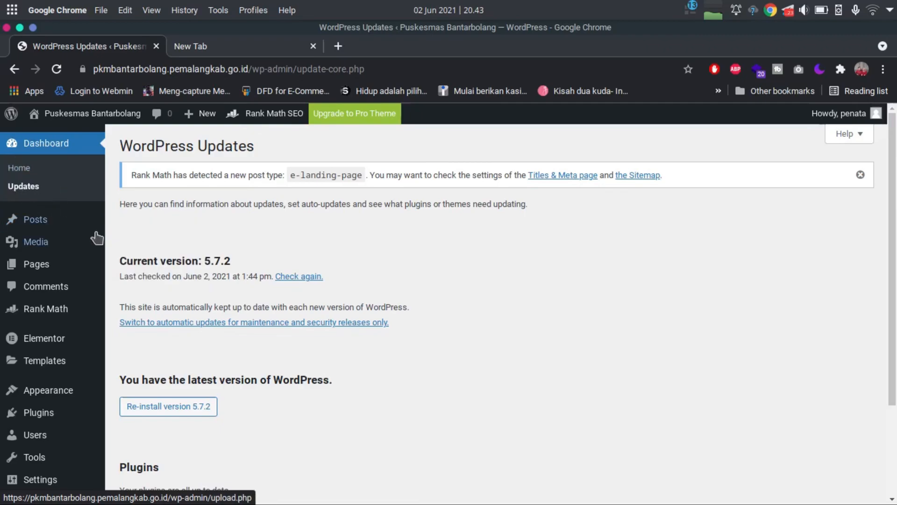
{"action": "mouse_move", "coordinate": [91, 242]}
{"action": "scroll", "coordinate": [90, 243], "scroll_direction": "down", "scroll_amount": 1}
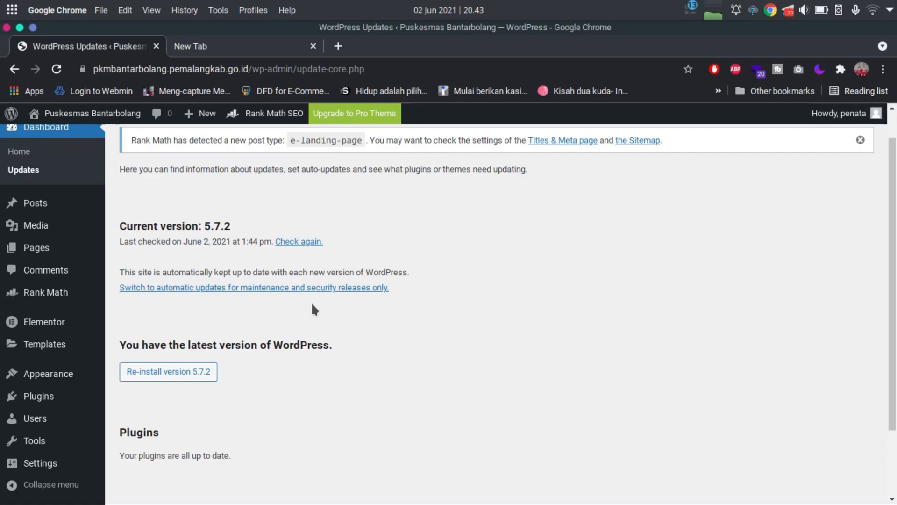
Open the list of all posts and look through its titles, authors, categories, publication dates and SEO details.
{"action": "left_click", "coordinate": [72, 210]}
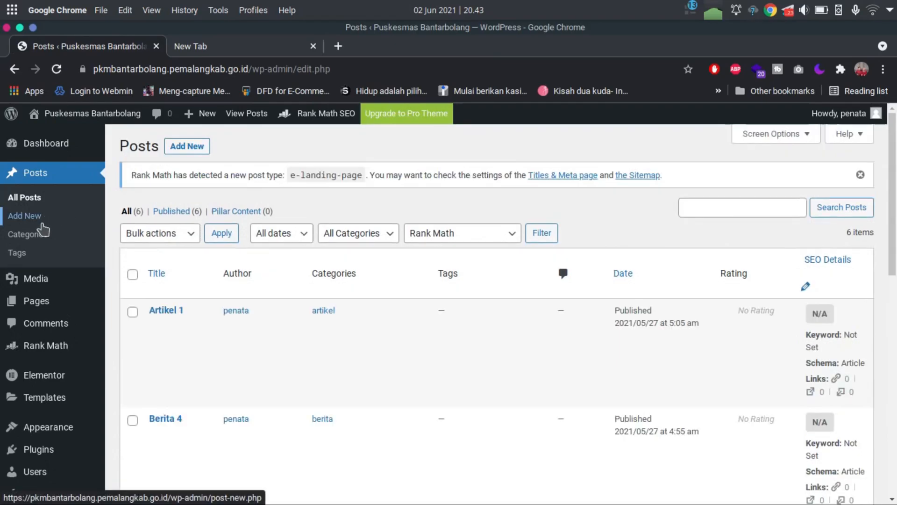
{"action": "scroll", "coordinate": [456, 368], "scroll_direction": "down", "scroll_amount": 4}
{"action": "scroll", "coordinate": [453, 368], "scroll_direction": "down", "scroll_amount": 3}
{"action": "scroll", "coordinate": [563, 350], "scroll_direction": "up", "scroll_amount": 7}
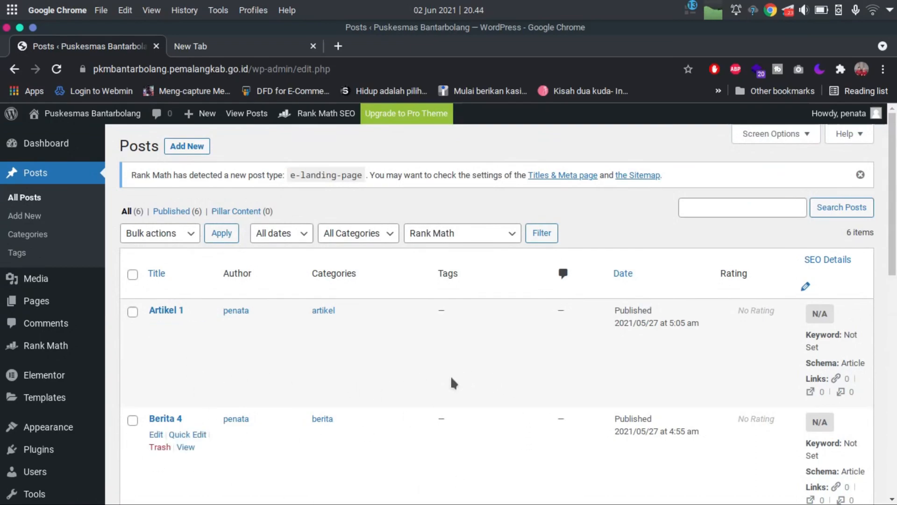
{"action": "scroll", "coordinate": [422, 467], "scroll_direction": "down", "scroll_amount": 6}
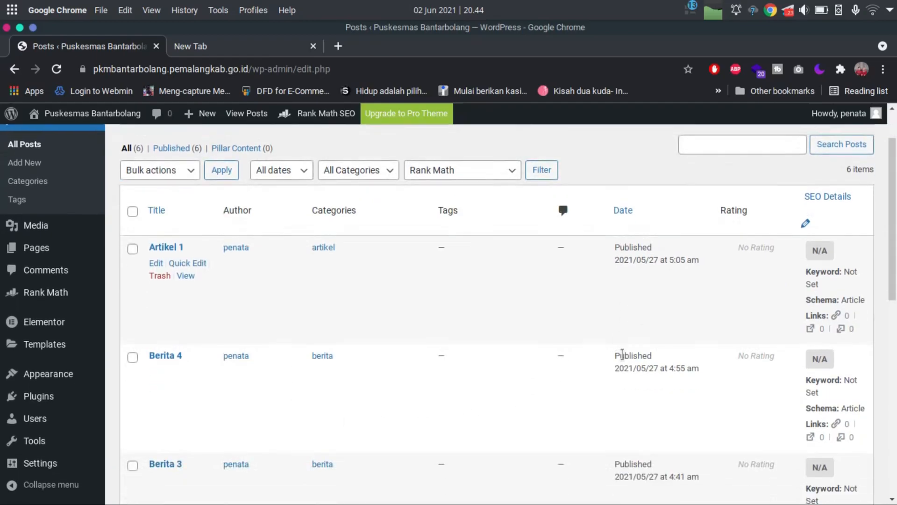
{"action": "scroll", "coordinate": [633, 362], "scroll_direction": "up", "scroll_amount": 4}
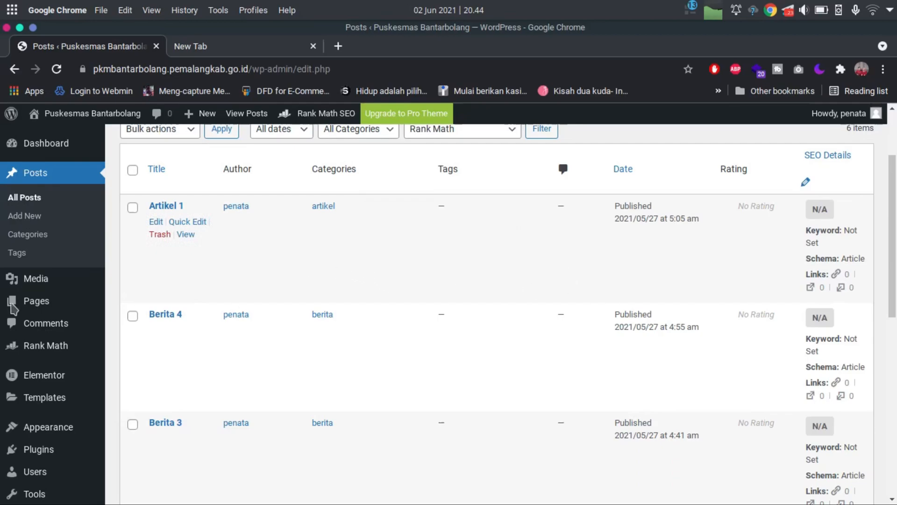
{"action": "scroll", "coordinate": [58, 226], "scroll_direction": "up", "scroll_amount": 2}
Open the form for adding a new post and look over its title field, content editor and publishing options.
{"action": "left_click", "coordinate": [40, 218]}
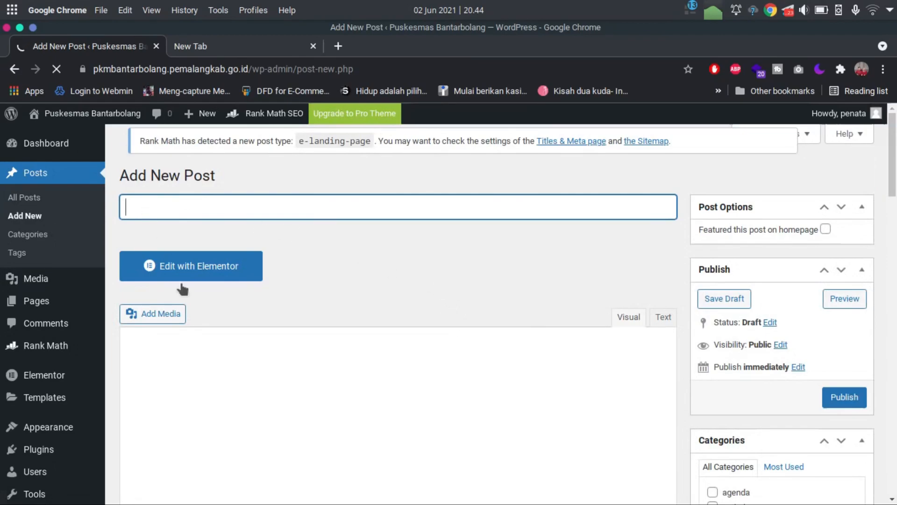
{"action": "scroll", "coordinate": [208, 352], "scroll_direction": "down", "scroll_amount": 2}
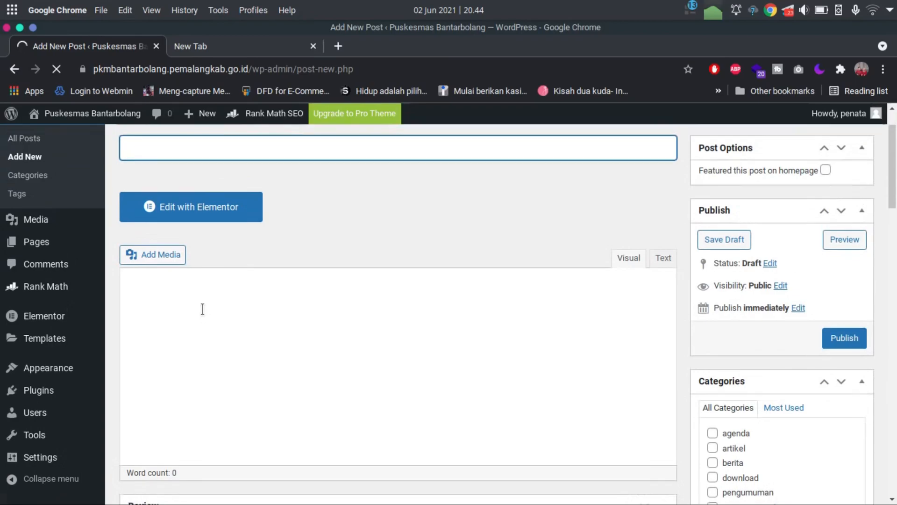
{"action": "scroll", "coordinate": [202, 308], "scroll_direction": "up", "scroll_amount": 2}
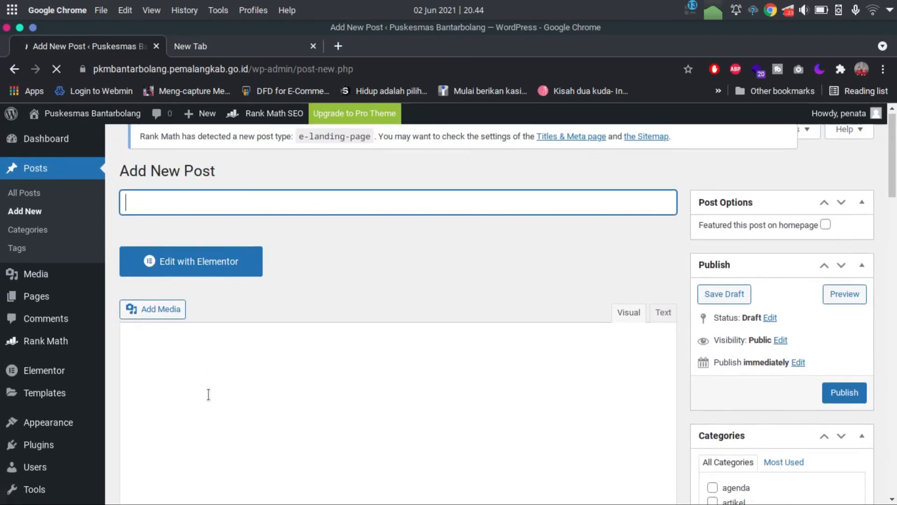
{"action": "scroll", "coordinate": [208, 393], "scroll_direction": "down", "scroll_amount": 2}
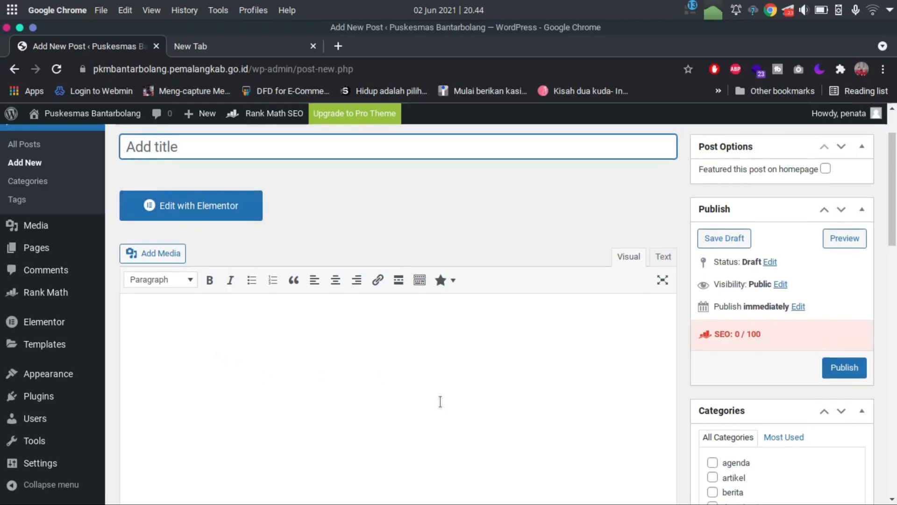
{"action": "scroll", "coordinate": [439, 400], "scroll_direction": "down", "scroll_amount": 5}
{"action": "scroll", "coordinate": [440, 404], "scroll_direction": "up", "scroll_amount": 5}
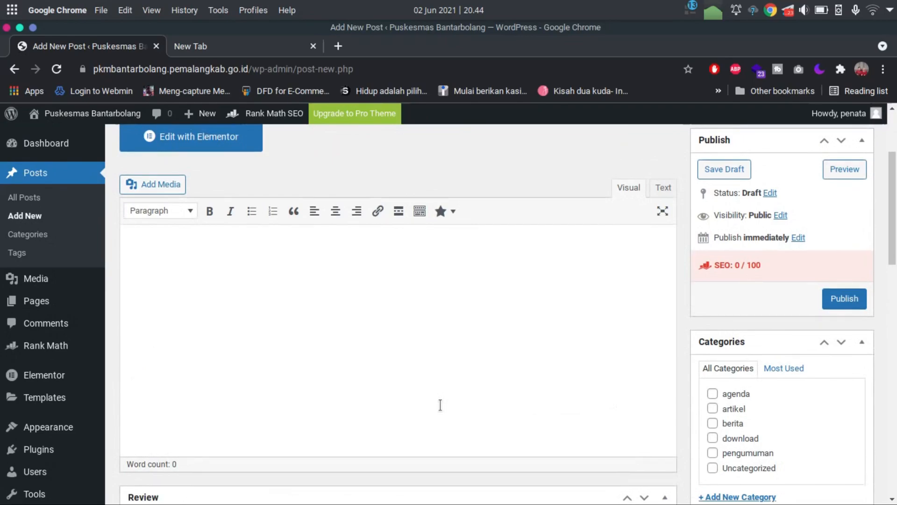
{"action": "scroll", "coordinate": [634, 407], "scroll_direction": "down", "scroll_amount": 2}
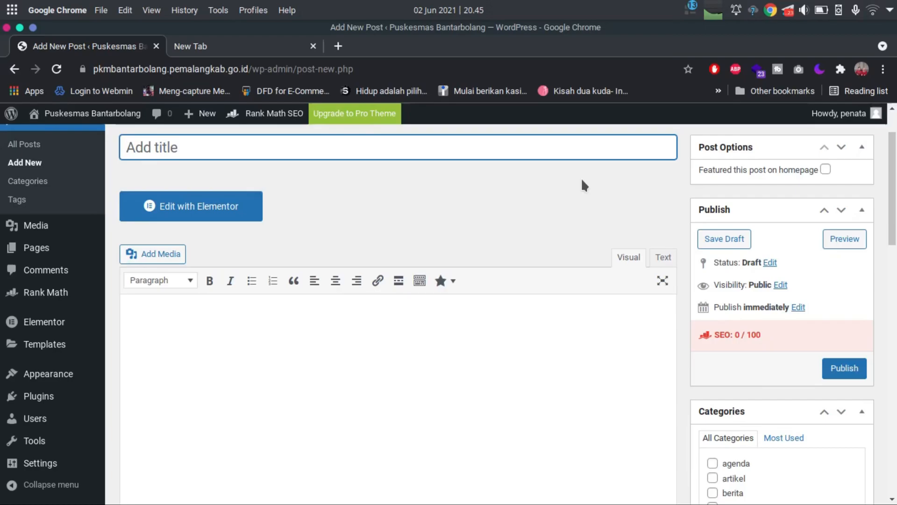
Open pkmbantarbolang.pemalangkab.go.id in the second browser tab and look at the featured article on the homepage.
{"action": "left_click", "coordinate": [237, 46]}
{"action": "left_click", "coordinate": [231, 72]}
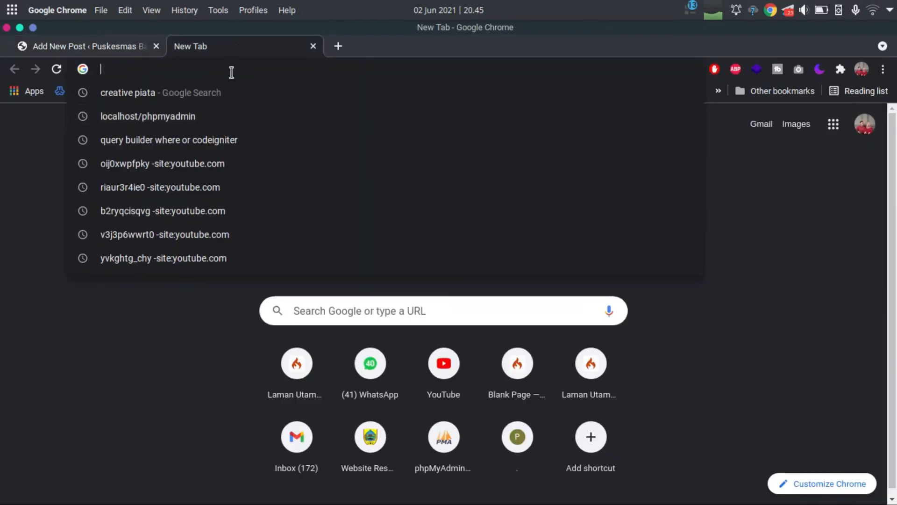
{"action": "type", "text": "pkmbs"}
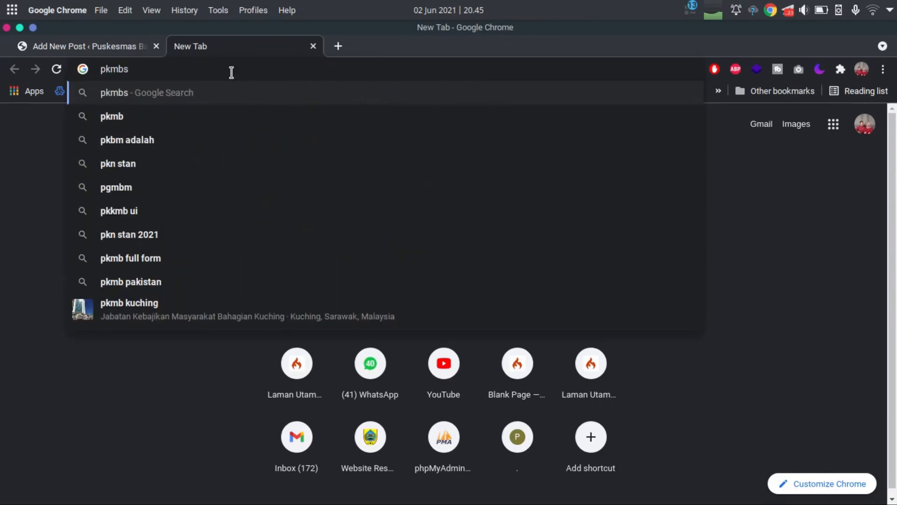
{"action": "key", "text": "BackSpace"}
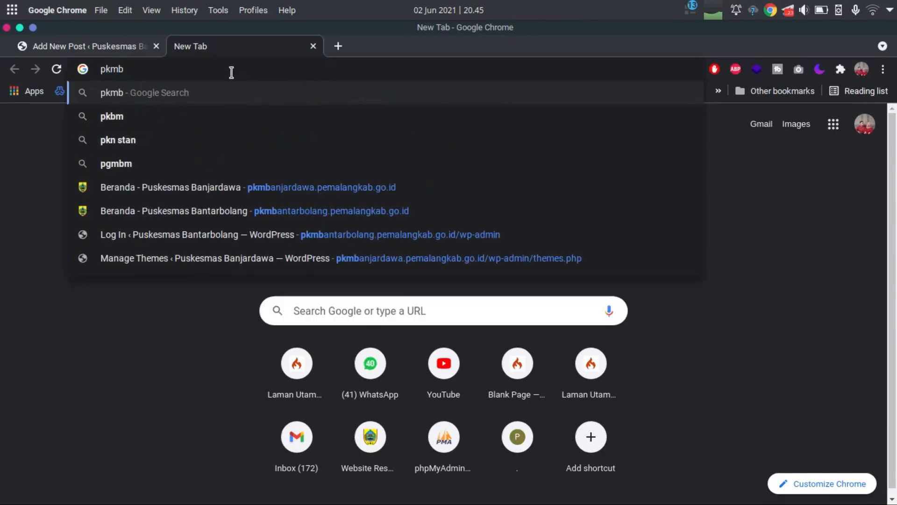
{"action": "type", "text": "ant"}
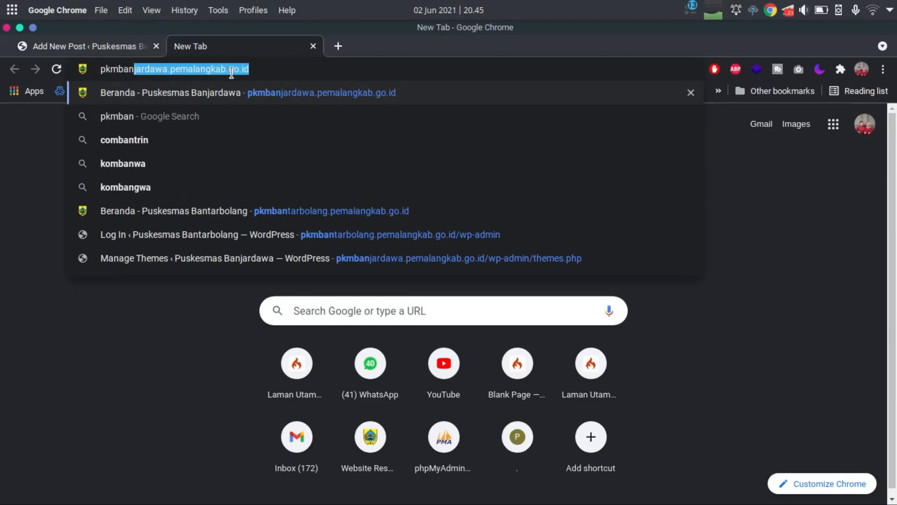
{"action": "key", "text": "Return"}
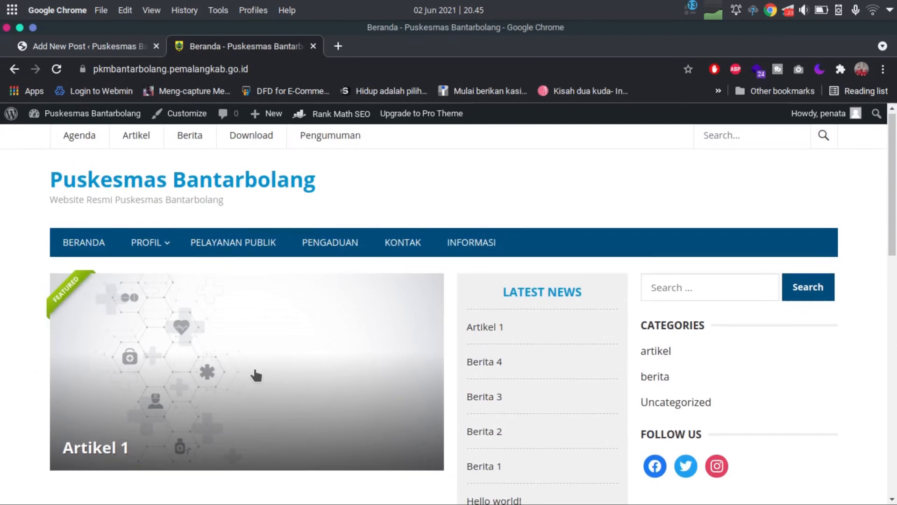
{"action": "scroll", "coordinate": [259, 365], "scroll_direction": "down", "scroll_amount": 3}
{"action": "scroll", "coordinate": [92, 243], "scroll_direction": "up", "scroll_amount": 2}
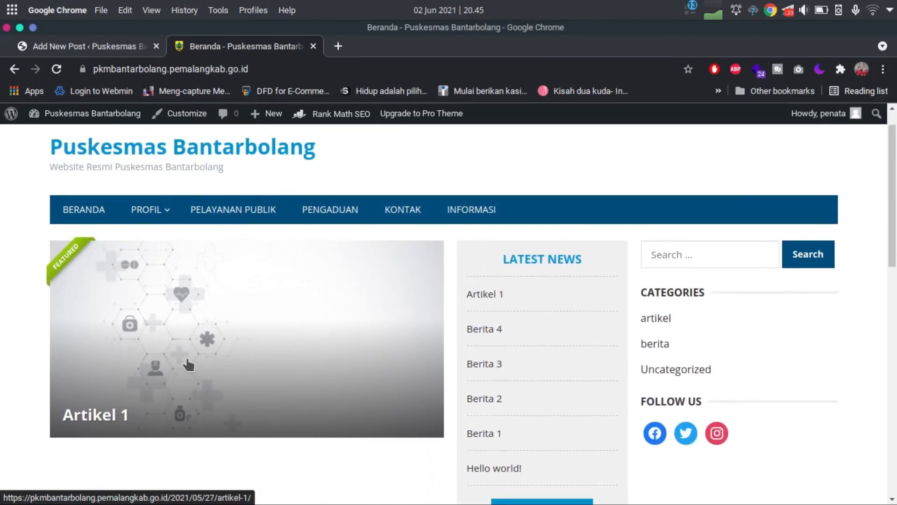
Return to the new post form and examine its Publish, Categories, Review, Tags, Post Attributes, Rank Math SEO and Featured image sections.
{"action": "left_click", "coordinate": [104, 47]}
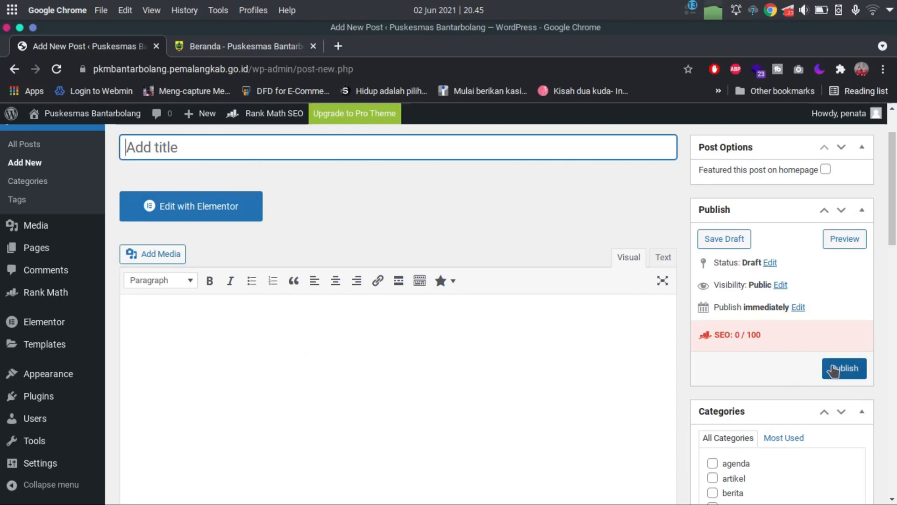
{"action": "scroll", "coordinate": [833, 370], "scroll_direction": "down", "scroll_amount": 2}
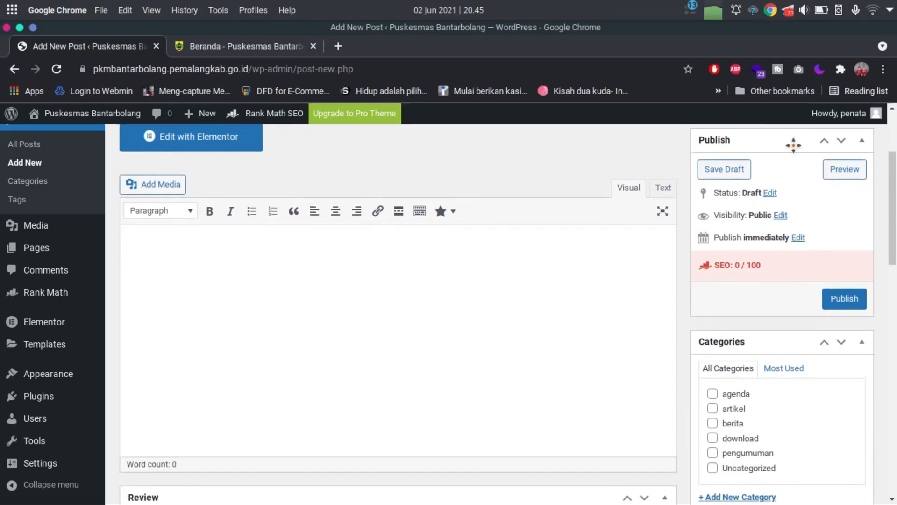
{"action": "scroll", "coordinate": [777, 335], "scroll_direction": "down", "scroll_amount": 3}
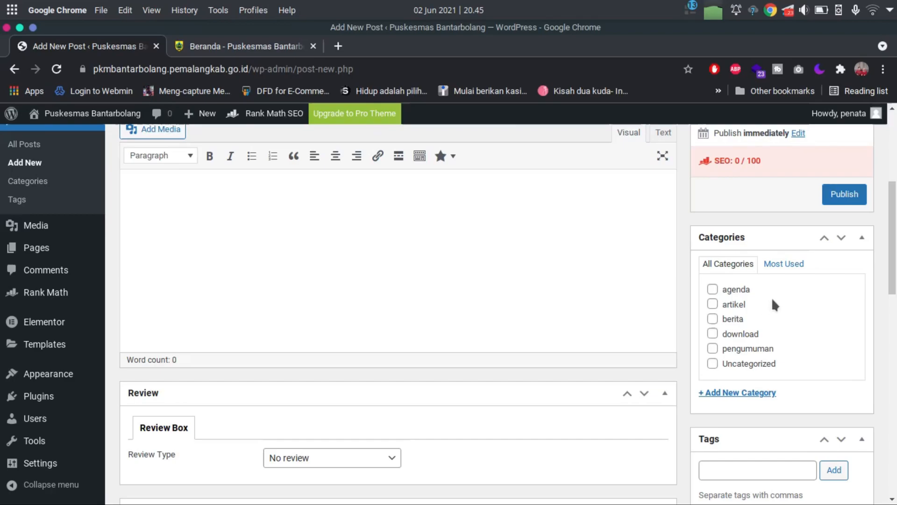
{"action": "scroll", "coordinate": [772, 296], "scroll_direction": "down", "scroll_amount": 2}
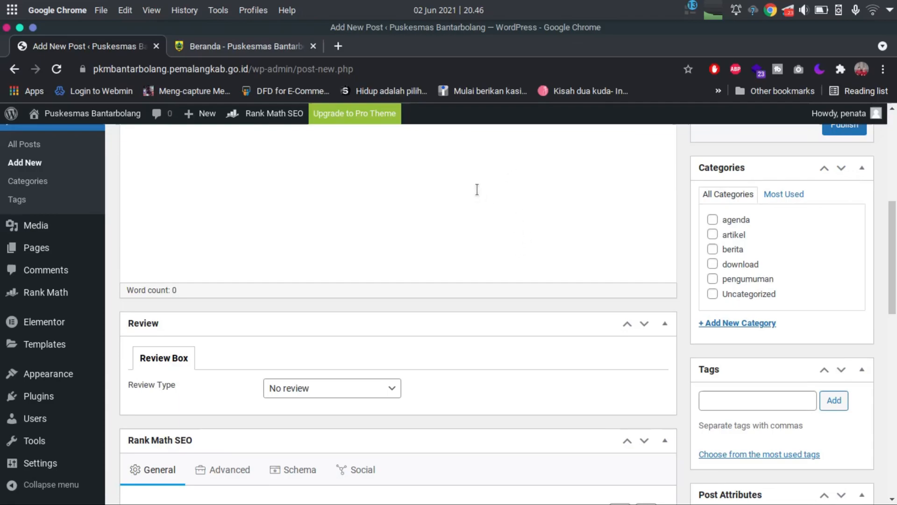
{"action": "scroll", "coordinate": [536, 258], "scroll_direction": "down", "scroll_amount": 2}
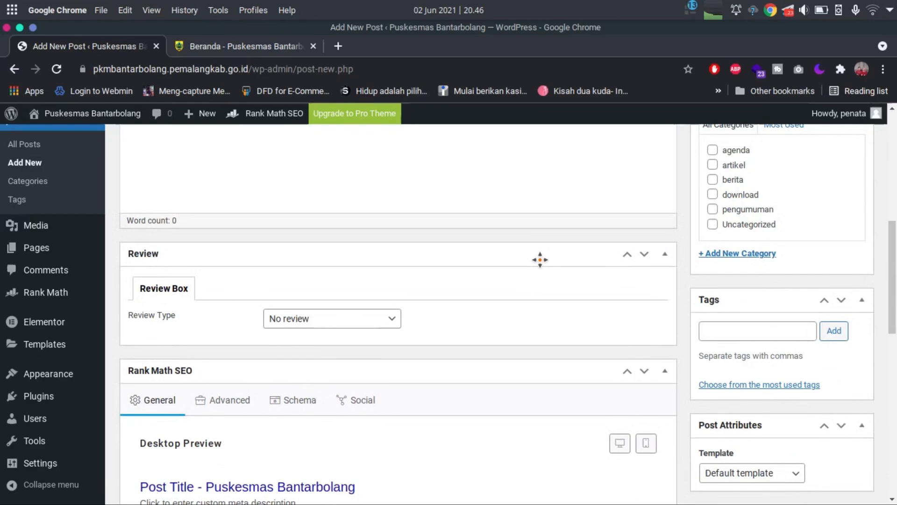
{"action": "scroll", "coordinate": [540, 259], "scroll_direction": "down", "scroll_amount": 1}
{"action": "scroll", "coordinate": [619, 282], "scroll_direction": "down", "scroll_amount": 3}
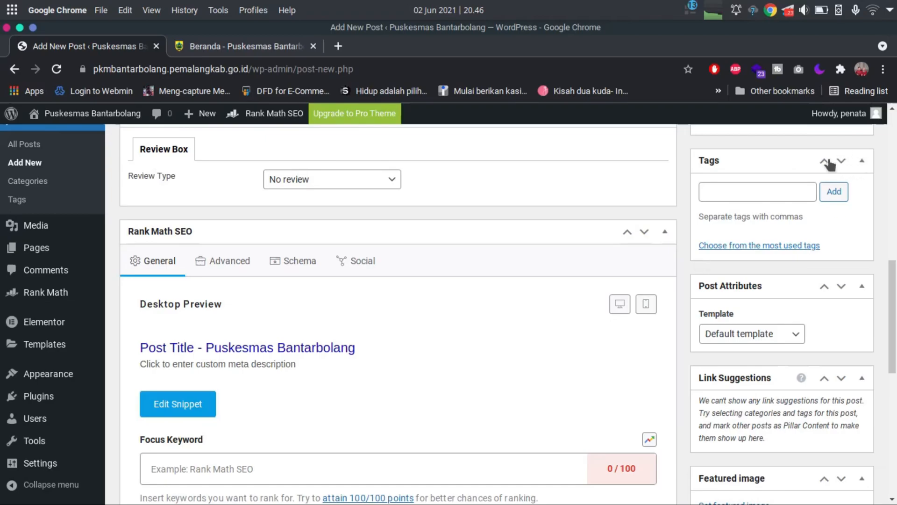
{"action": "scroll", "coordinate": [786, 306], "scroll_direction": "down", "scroll_amount": 3}
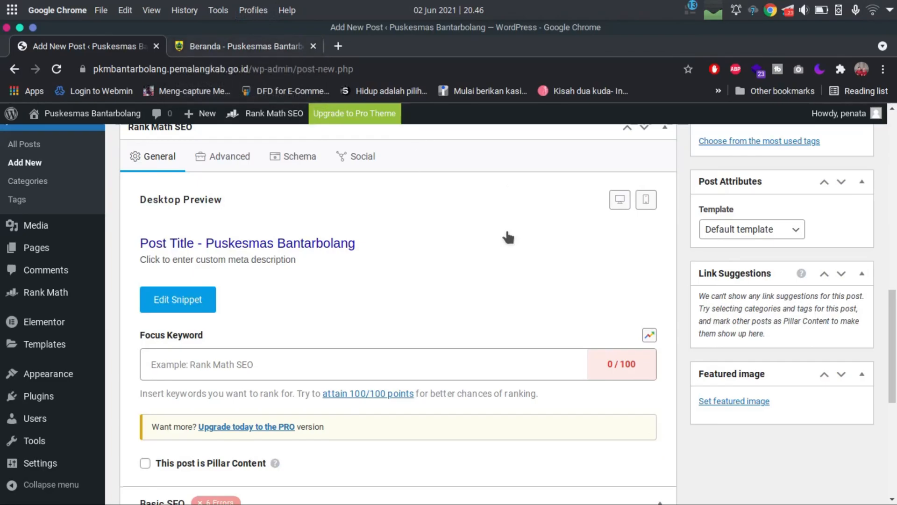
{"action": "scroll", "coordinate": [507, 236], "scroll_direction": "up", "scroll_amount": 15}
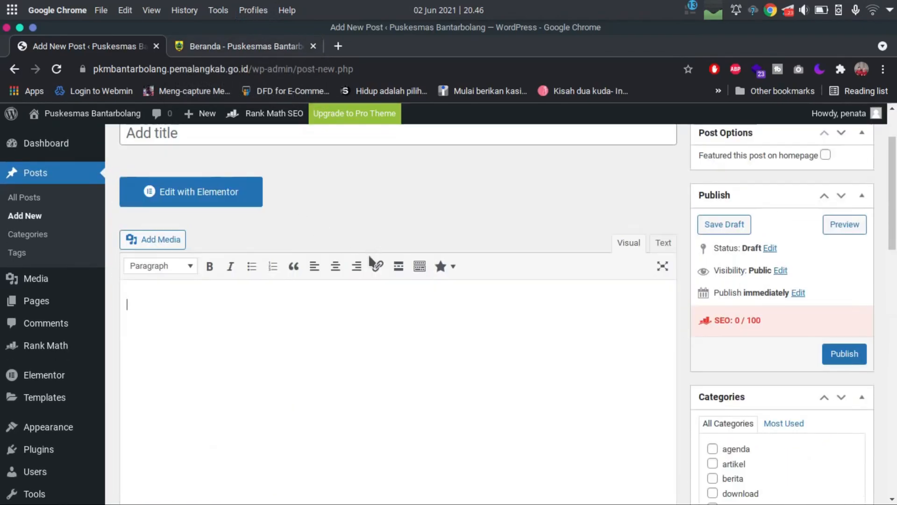
{"action": "scroll", "coordinate": [573, 325], "scroll_direction": "down", "scroll_amount": 7}
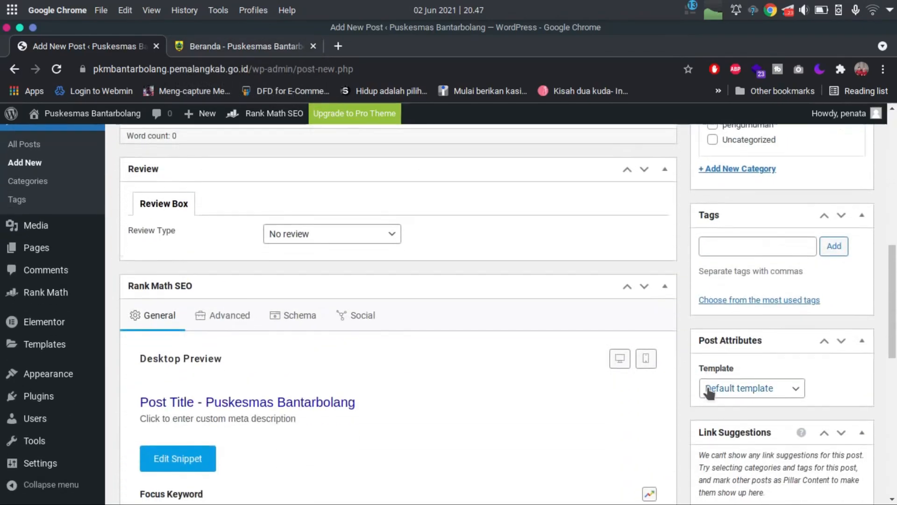
{"action": "scroll", "coordinate": [710, 391], "scroll_direction": "down", "scroll_amount": 7}
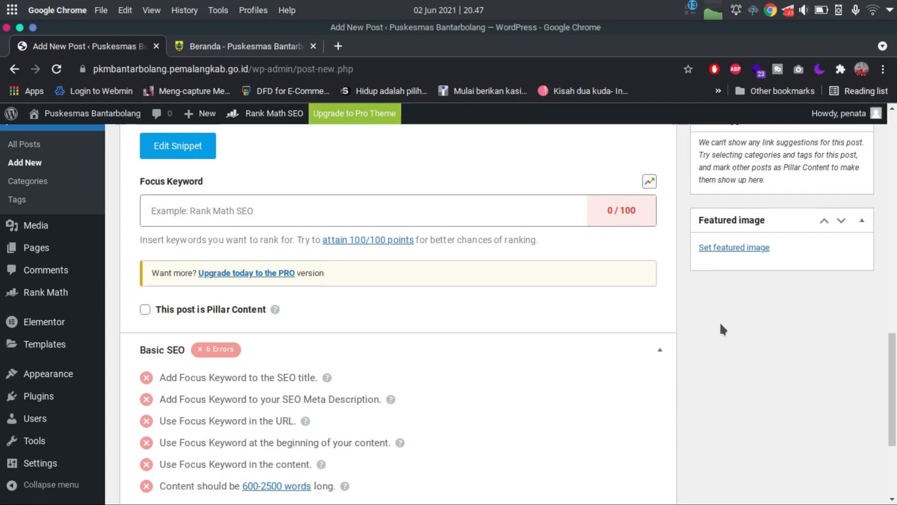
On the public homepage, open the Berita 2 post to view its layout, and go back to the homepage.
{"action": "left_click", "coordinate": [240, 46]}
{"action": "scroll", "coordinate": [427, 357], "scroll_direction": "down", "scroll_amount": 5}
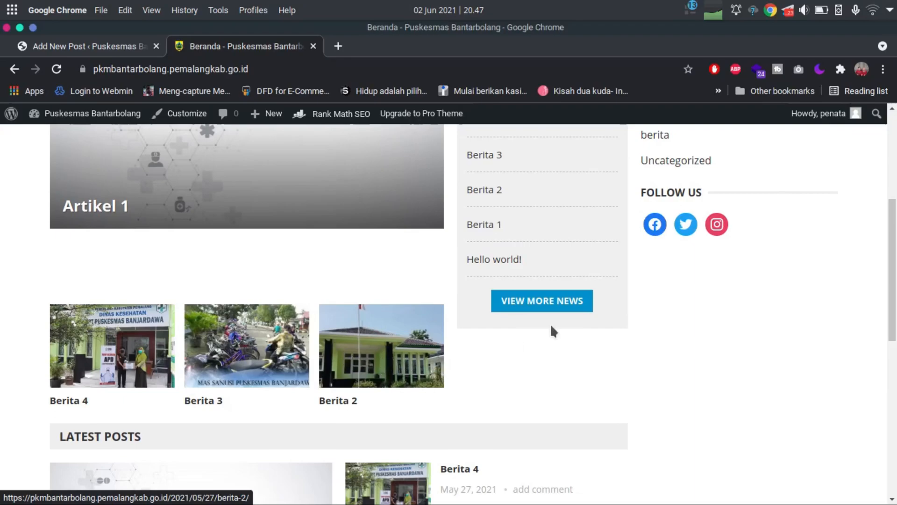
{"action": "left_click", "coordinate": [421, 344]}
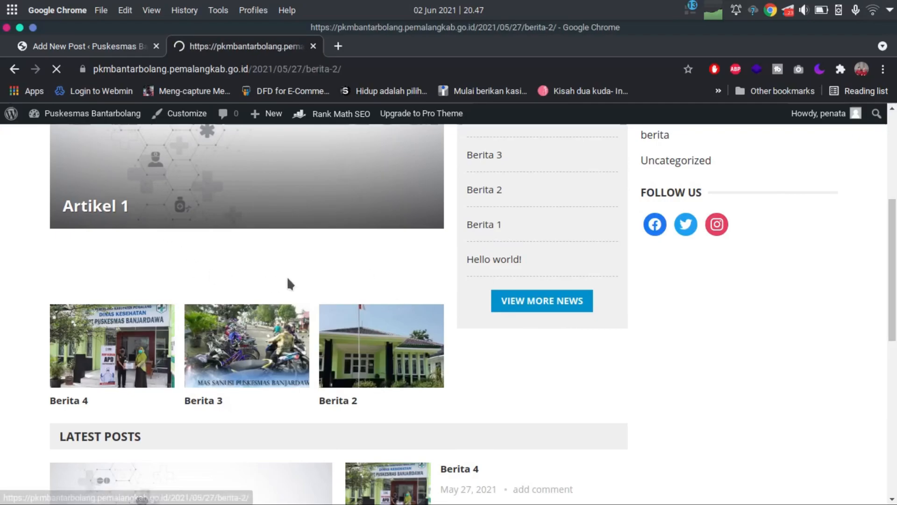
{"action": "scroll", "coordinate": [262, 374], "scroll_direction": "down", "scroll_amount": 3}
{"action": "scroll", "coordinate": [329, 329], "scroll_direction": "down", "scroll_amount": 8}
{"action": "scroll", "coordinate": [292, 314], "scroll_direction": "up", "scroll_amount": 10}
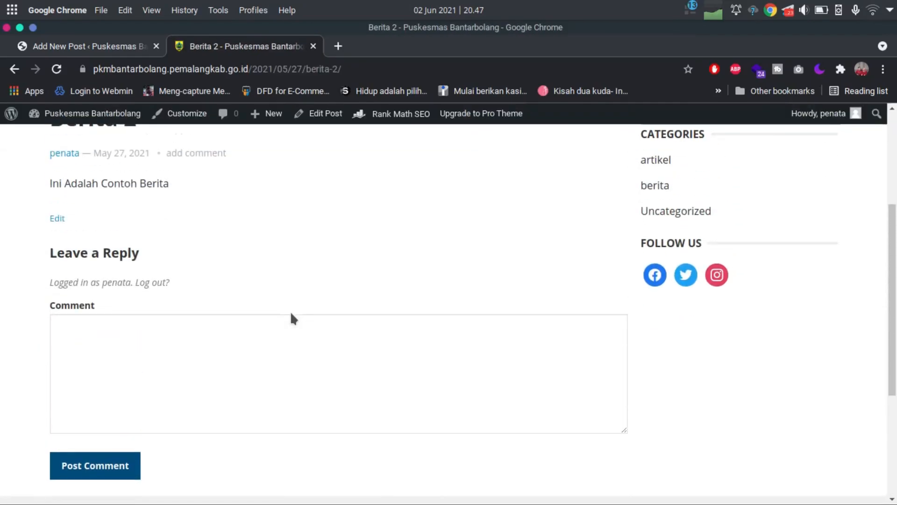
{"action": "left_click", "coordinate": [18, 74]}
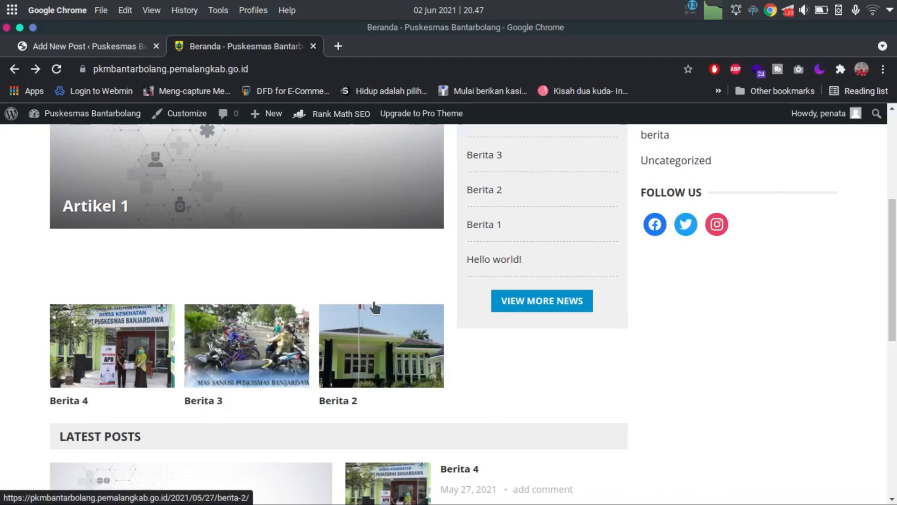
Return to the new post form in the admin area and open the post Categories page.
{"action": "left_click", "coordinate": [54, 48]}
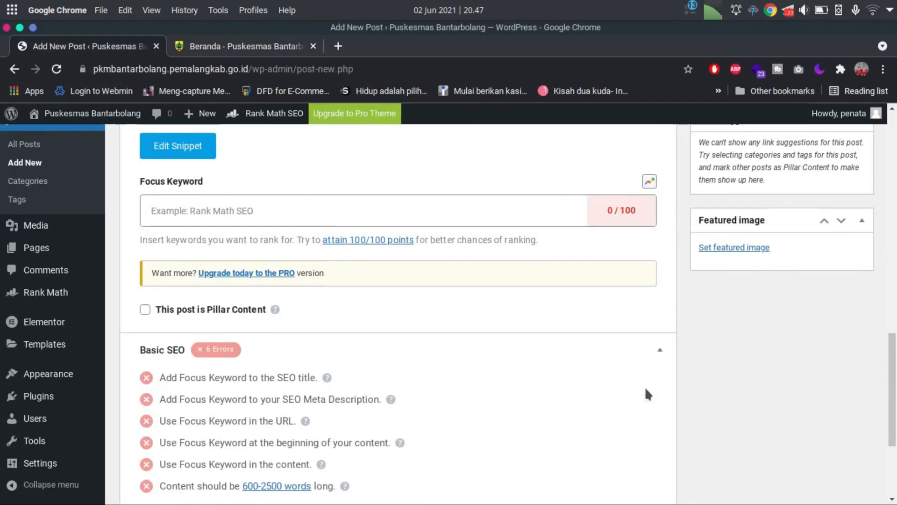
{"action": "scroll", "coordinate": [645, 393], "scroll_direction": "up", "scroll_amount": 10}
{"action": "scroll", "coordinate": [300, 395], "scroll_direction": "up", "scroll_amount": 3}
{"action": "left_click", "coordinate": [142, 290]}
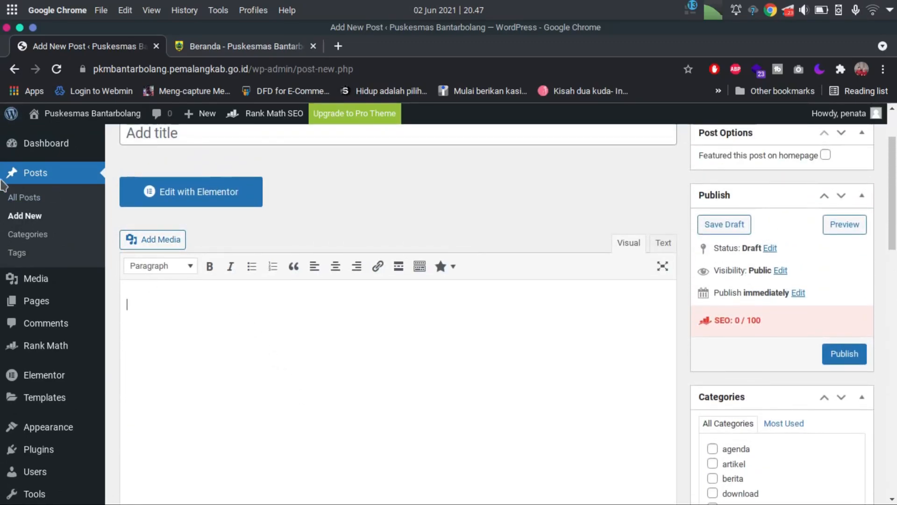
{"action": "left_click", "coordinate": [43, 241]}
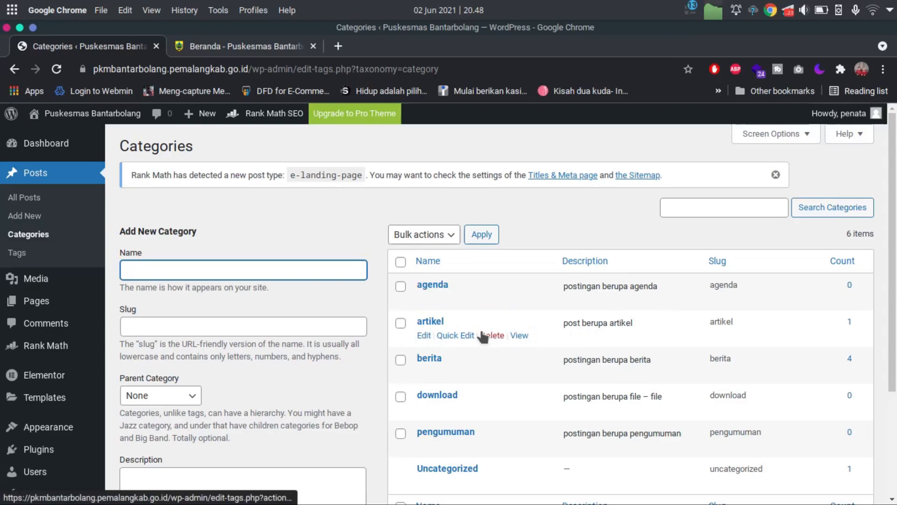
Examine the existing post categories and the fields of the Add New Category form.
{"action": "scroll", "coordinate": [453, 315], "scroll_direction": "down", "scroll_amount": 3}
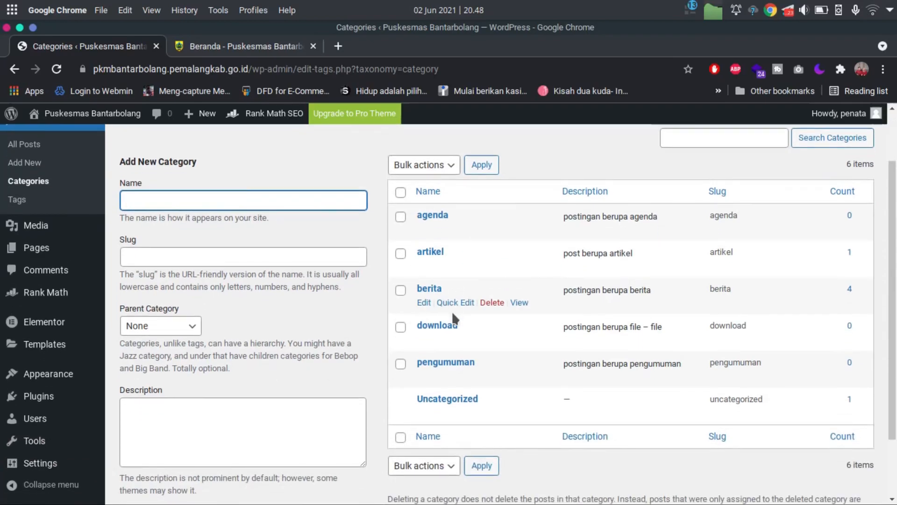
{"action": "scroll", "coordinate": [451, 313], "scroll_direction": "down", "scroll_amount": 3}
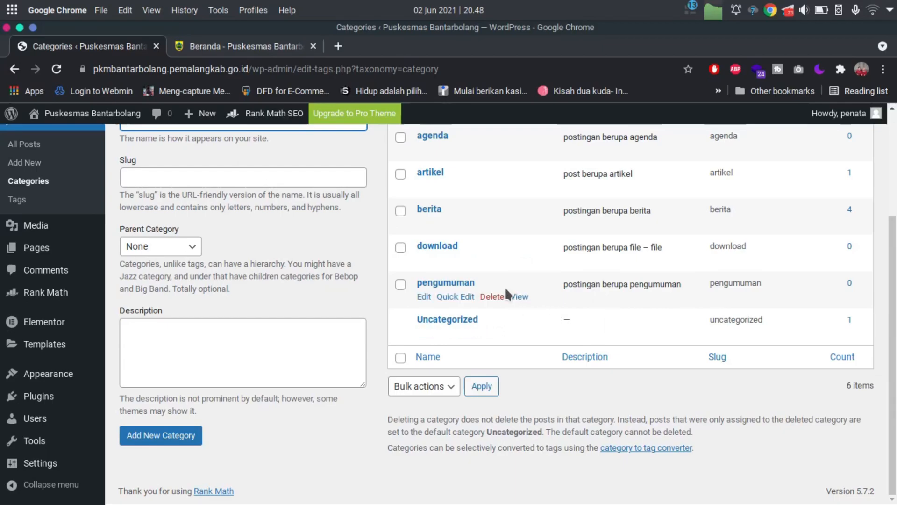
{"action": "scroll", "coordinate": [498, 290], "scroll_direction": "up", "scroll_amount": 3}
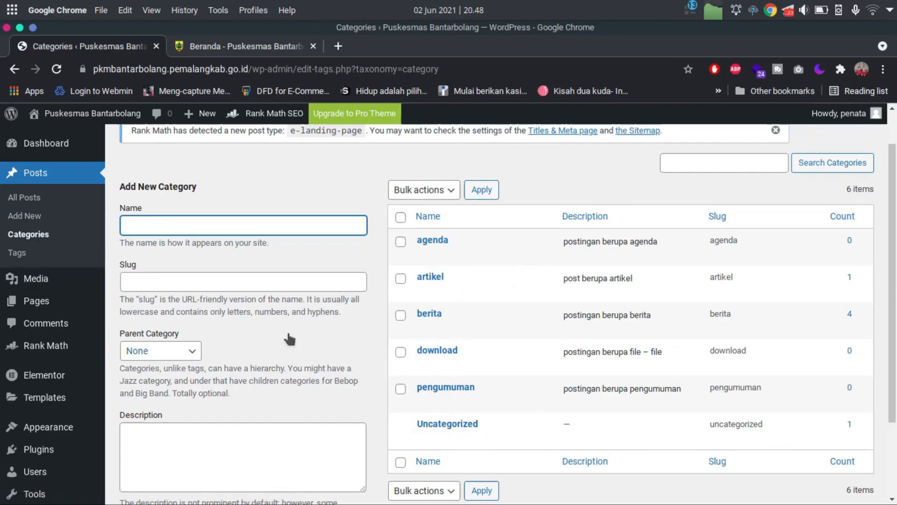
Open the post Tags page and look over its Add New Tag form and tag list.
{"action": "left_click", "coordinate": [14, 254]}
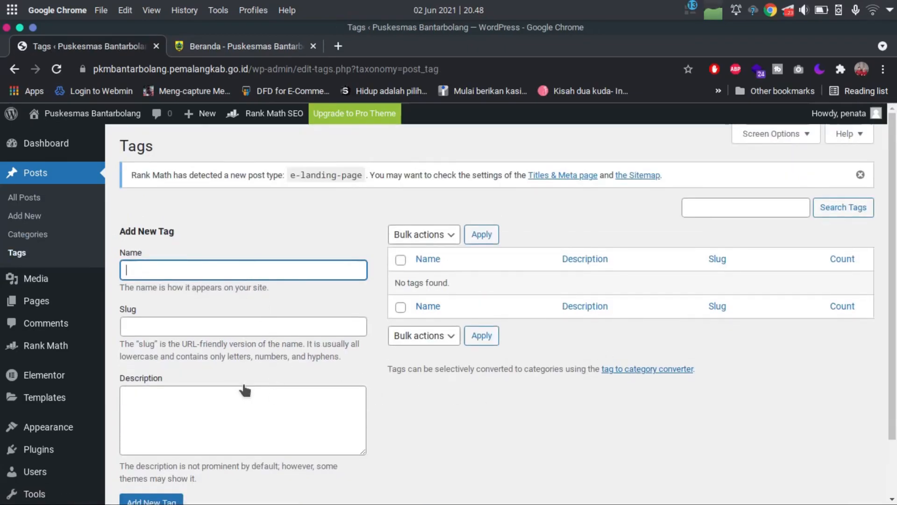
{"action": "scroll", "coordinate": [240, 391], "scroll_direction": "down", "scroll_amount": 3}
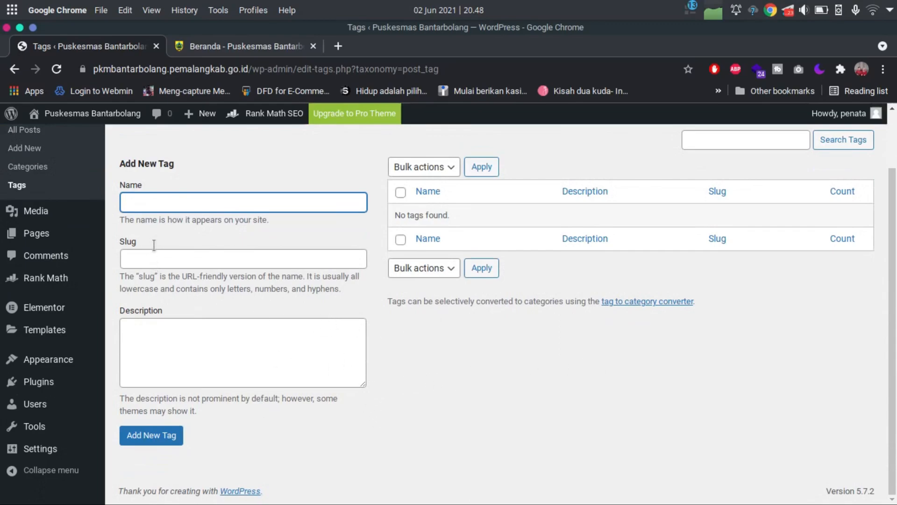
{"action": "scroll", "coordinate": [250, 370], "scroll_direction": "up", "scroll_amount": 3}
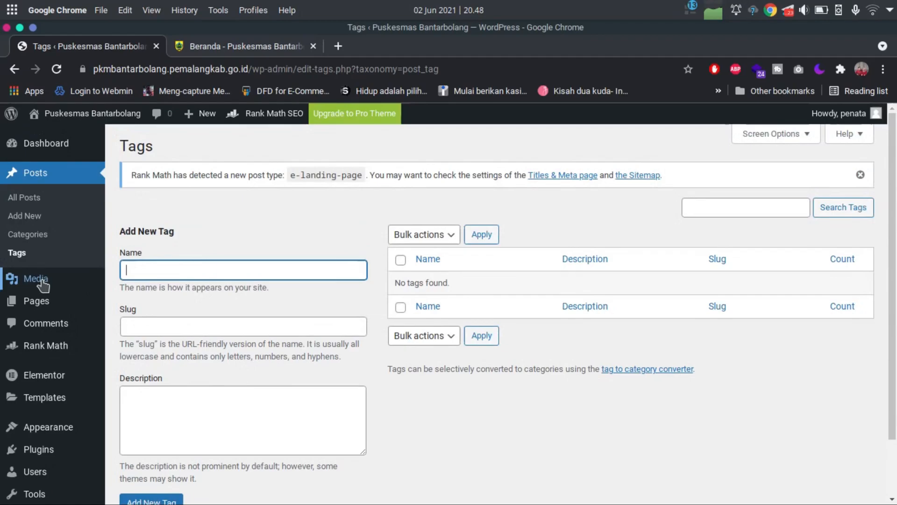
View the Media Library, go to the Upload New Media page, and look at the file chooser without selecting a file.
{"action": "left_click", "coordinate": [43, 282]}
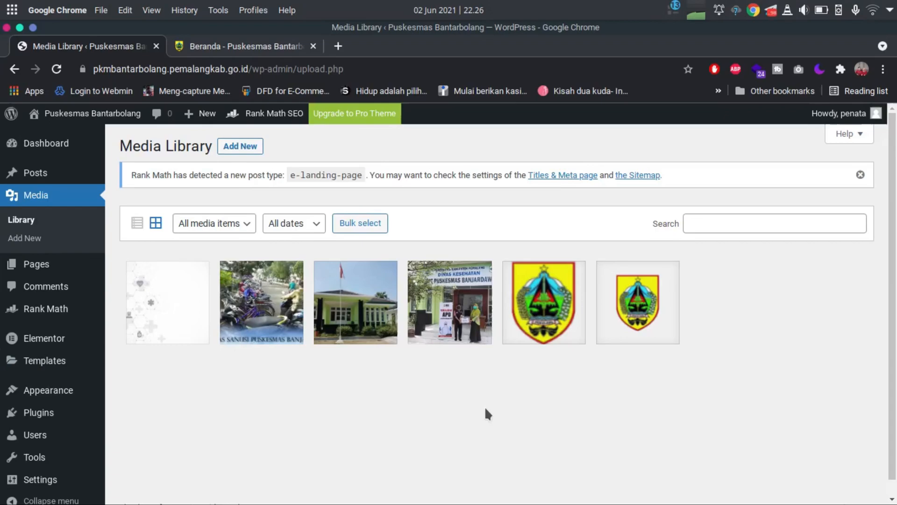
{"action": "left_click", "coordinate": [38, 240]}
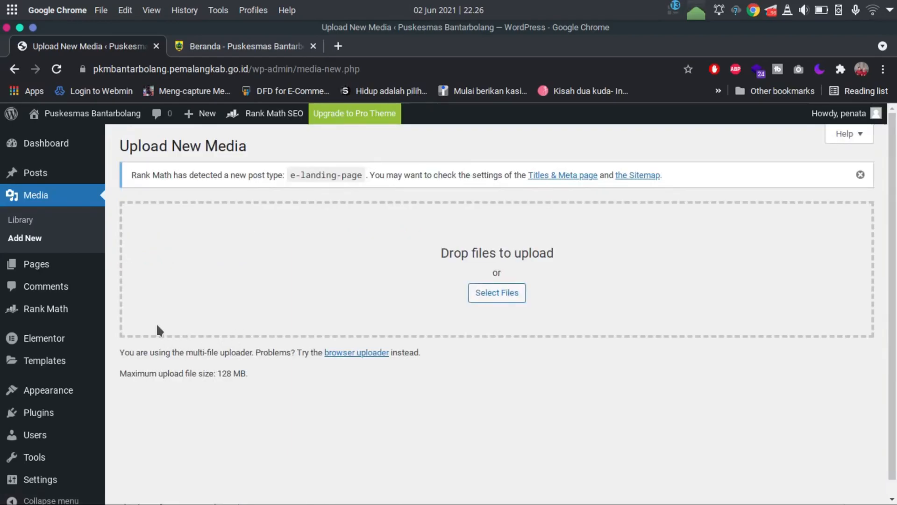
{"action": "left_click", "coordinate": [503, 296]}
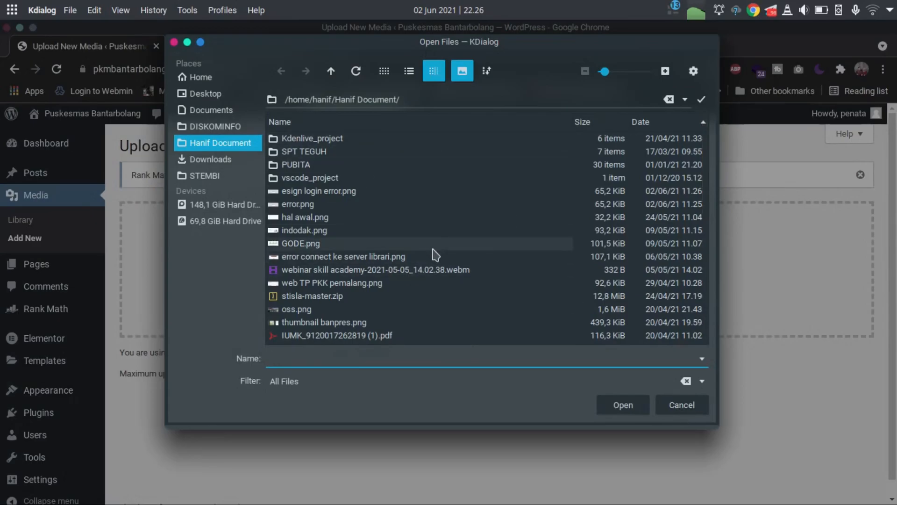
{"action": "left_click", "coordinate": [676, 403]}
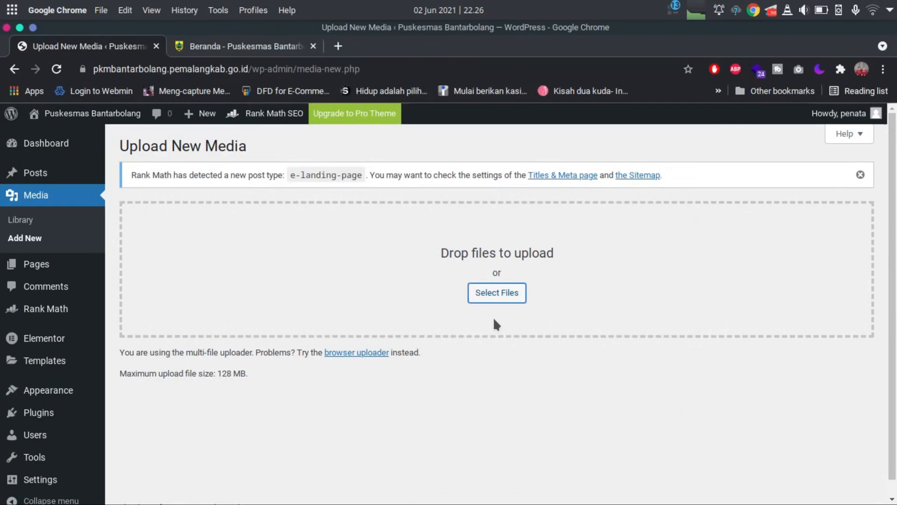
Upload the image oss.png from the local documents folder as new media.
{"action": "left_click", "coordinate": [485, 293]}
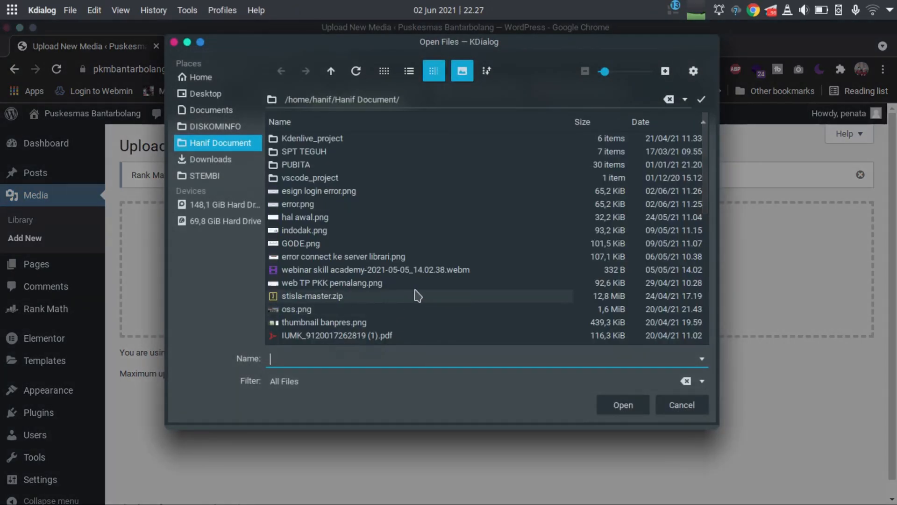
{"action": "left_click", "coordinate": [383, 311]}
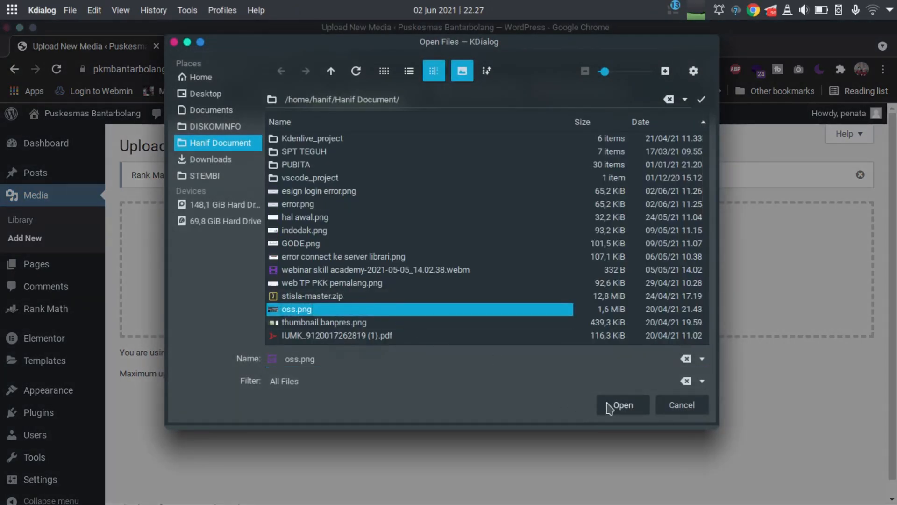
{"action": "left_click", "coordinate": [607, 405]}
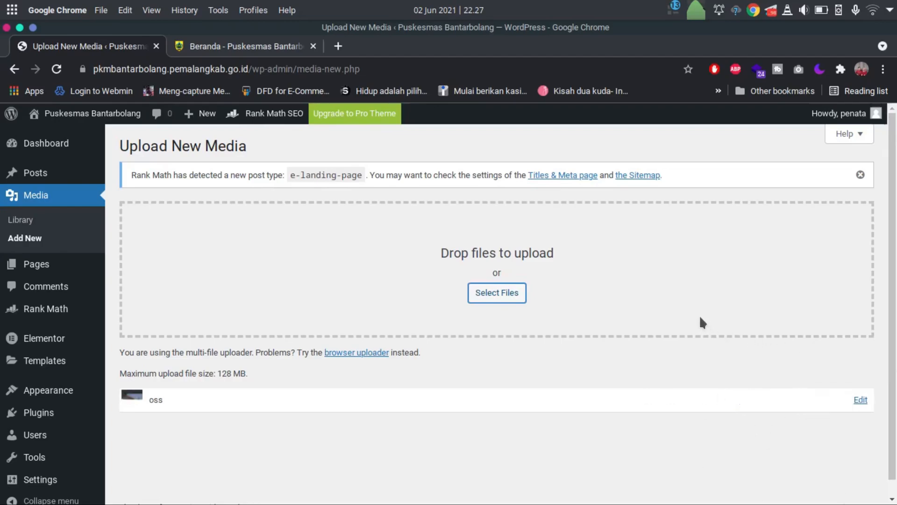
{"action": "scroll", "coordinate": [619, 399], "scroll_direction": "down", "scroll_amount": 1}
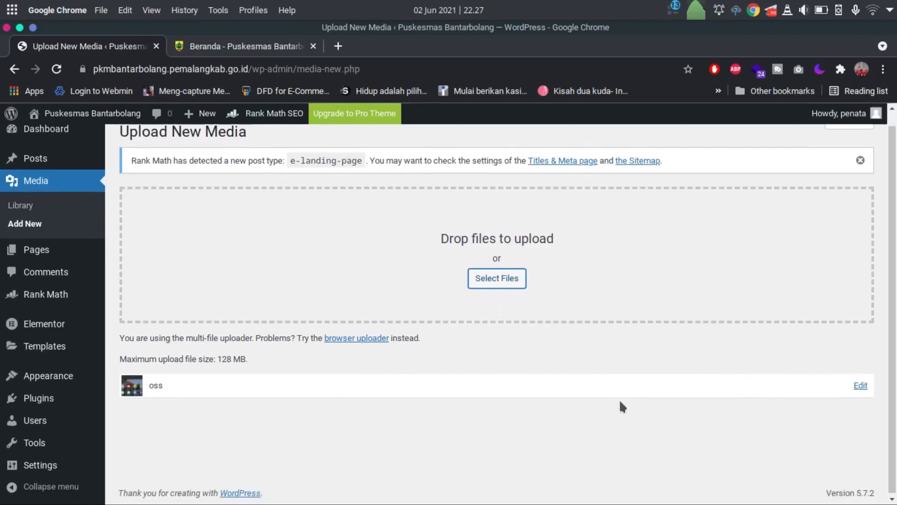
Return to the Media Library, view the attachment details of the uploaded oss image, and close them.
{"action": "left_click", "coordinate": [20, 203]}
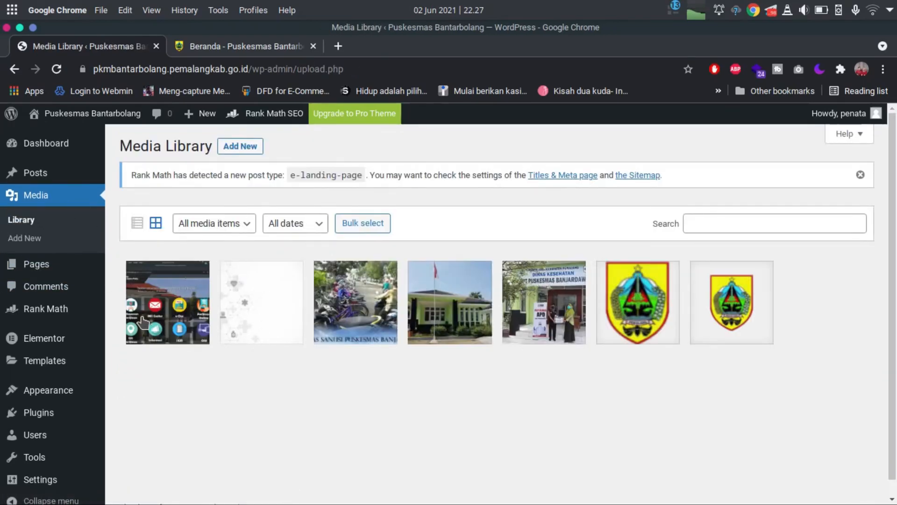
{"action": "left_click", "coordinate": [143, 319]}
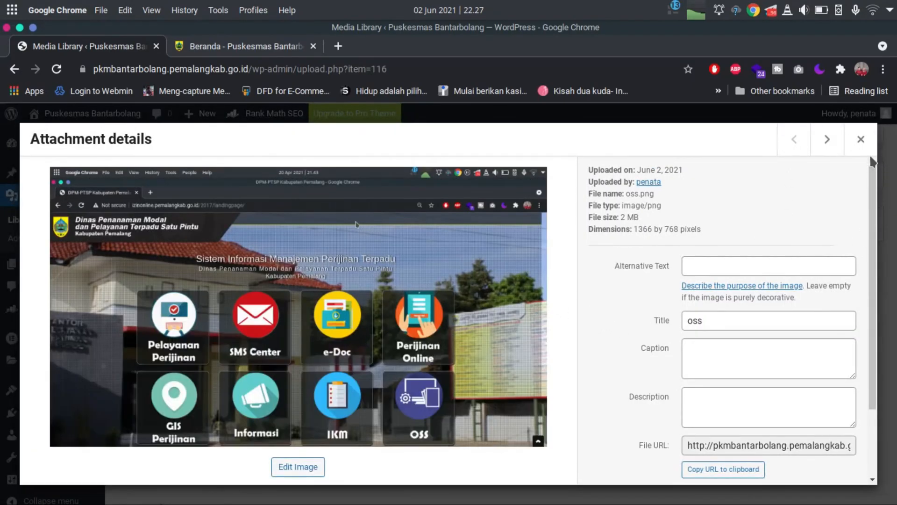
{"action": "left_click", "coordinate": [861, 138]}
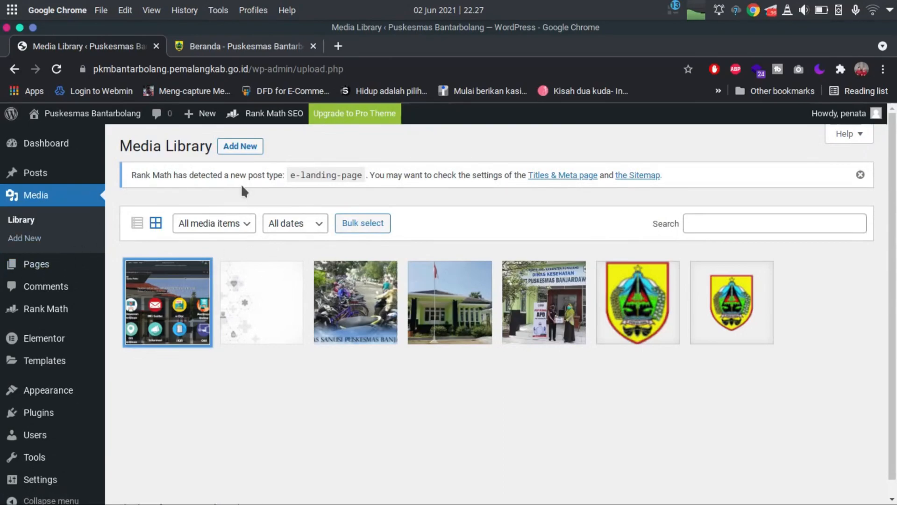
Dismiss the Rank Math notice in the Media Library and open the list of all pages.
{"action": "left_click", "coordinate": [860, 175]}
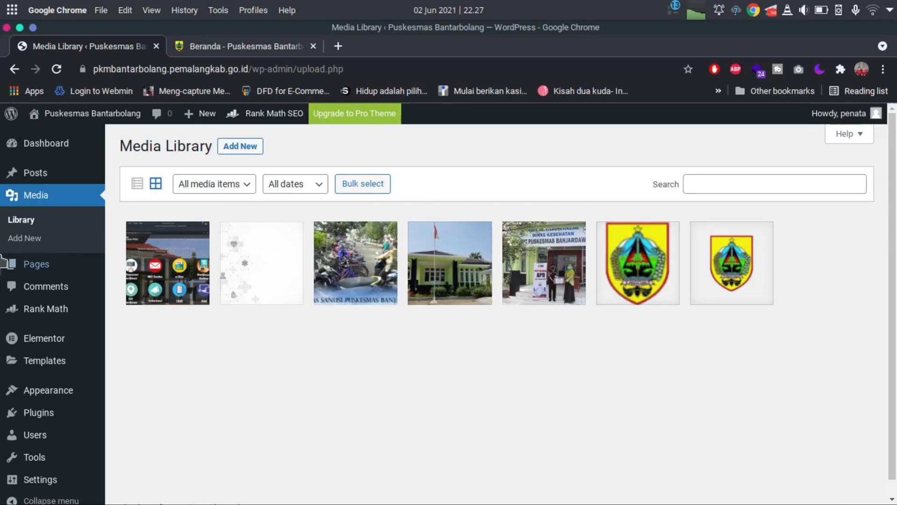
{"action": "mouse_move", "coordinate": [55, 273]}
{"action": "left_click", "coordinate": [54, 272]}
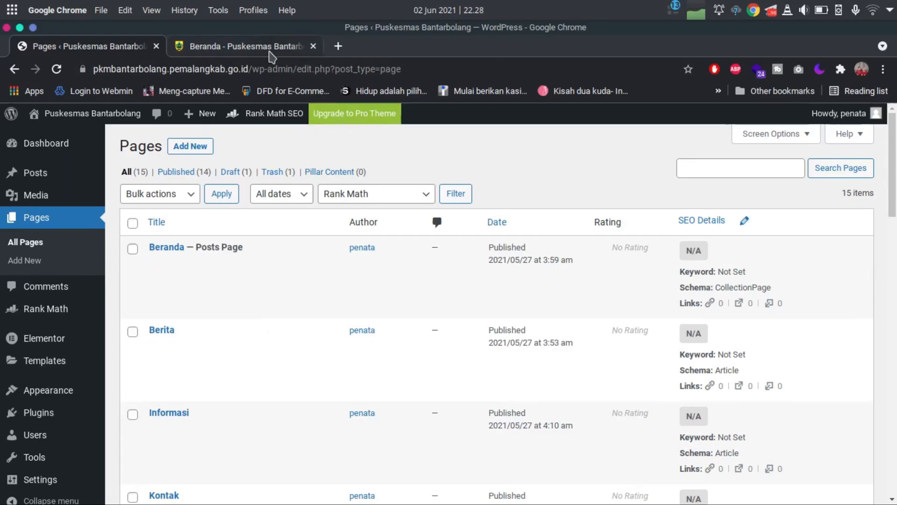
On the public website, view the Pelayanan Publik page and the Visi page under Profil.
{"action": "left_click", "coordinate": [270, 53]}
{"action": "scroll", "coordinate": [517, 344], "scroll_direction": "up", "scroll_amount": 10}
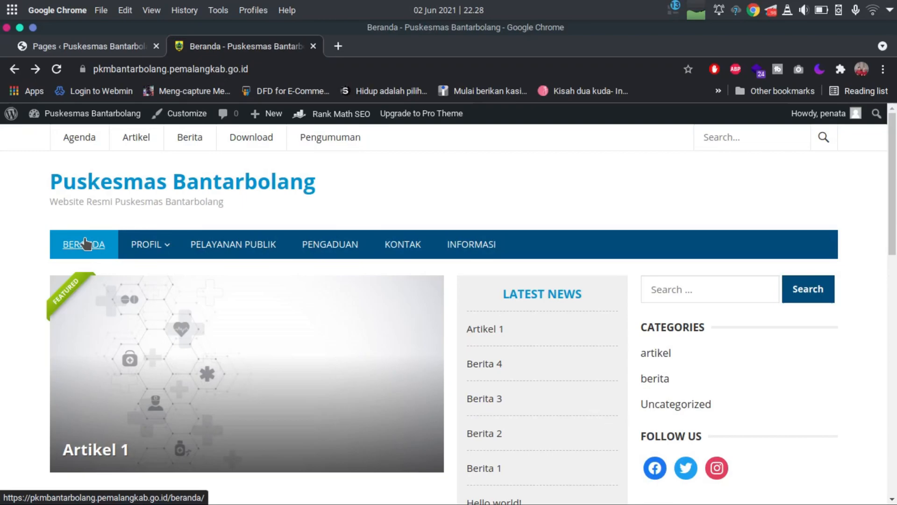
{"action": "left_click", "coordinate": [224, 253]}
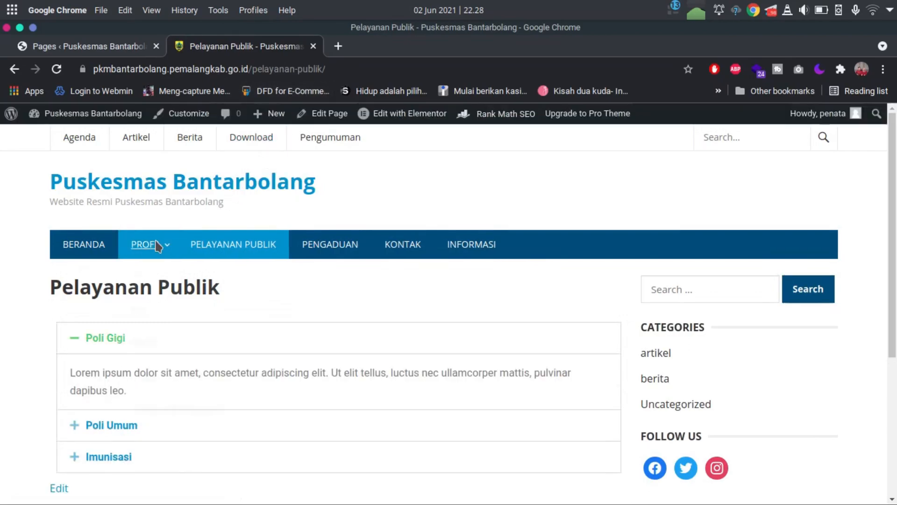
{"action": "mouse_move", "coordinate": [148, 246]}
{"action": "left_click", "coordinate": [139, 275]}
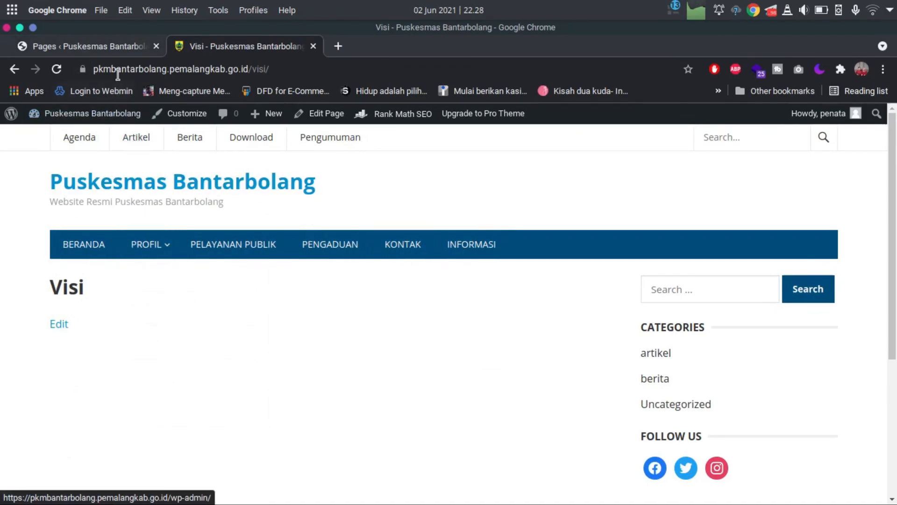
Return to the admin list of pages and examine its entries, from Beranda through Organisasi, Pelayanan Publik and Pengaduan to Profil.
{"action": "left_click", "coordinate": [117, 47]}
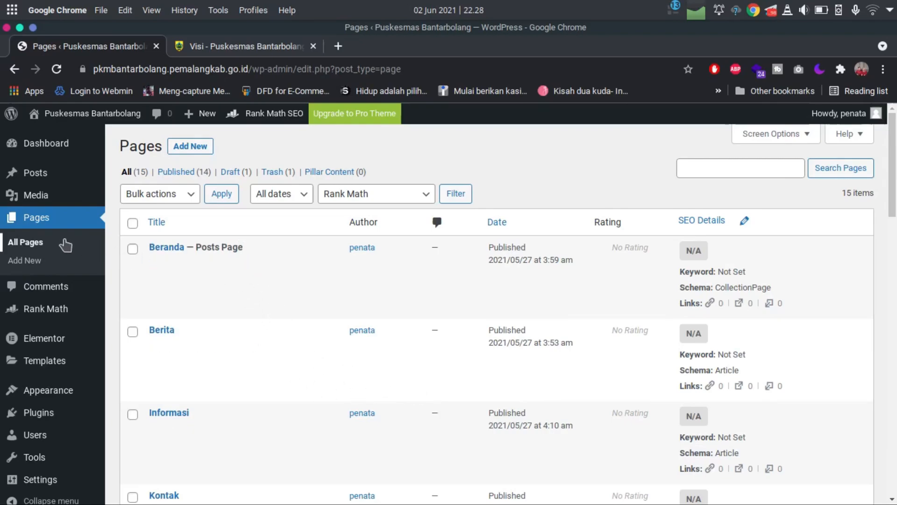
{"action": "scroll", "coordinate": [253, 325], "scroll_direction": "down", "scroll_amount": 3}
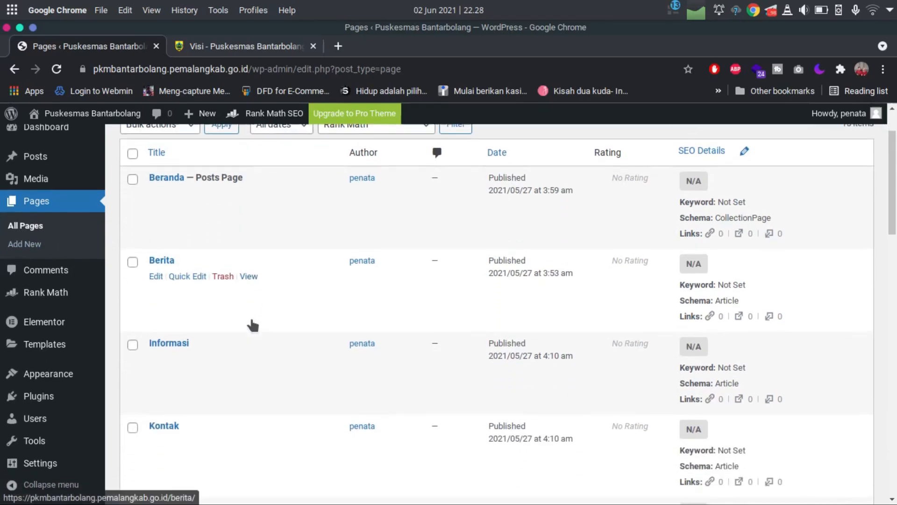
{"action": "scroll", "coordinate": [253, 346], "scroll_direction": "down", "scroll_amount": 5}
{"action": "scroll", "coordinate": [255, 353], "scroll_direction": "down", "scroll_amount": 6}
{"action": "scroll", "coordinate": [267, 381], "scroll_direction": "up", "scroll_amount": 6}
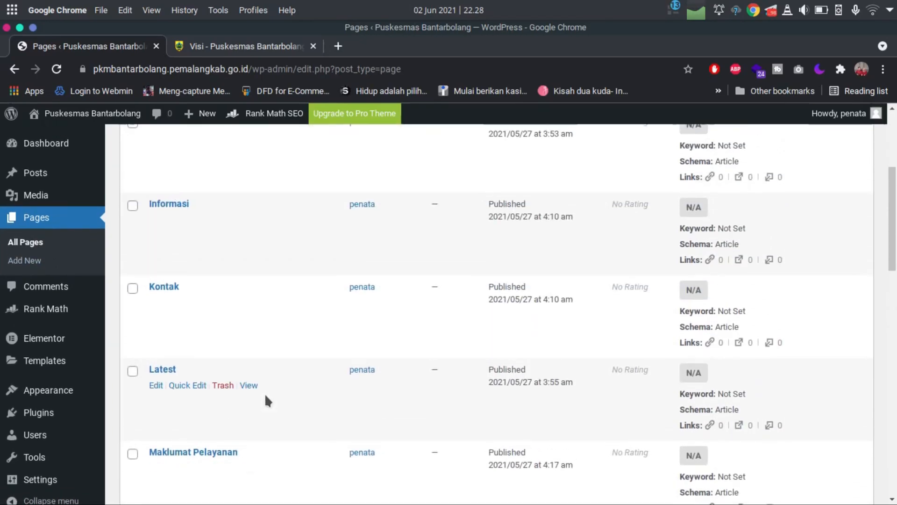
{"action": "scroll", "coordinate": [265, 400], "scroll_direction": "down", "scroll_amount": 10}
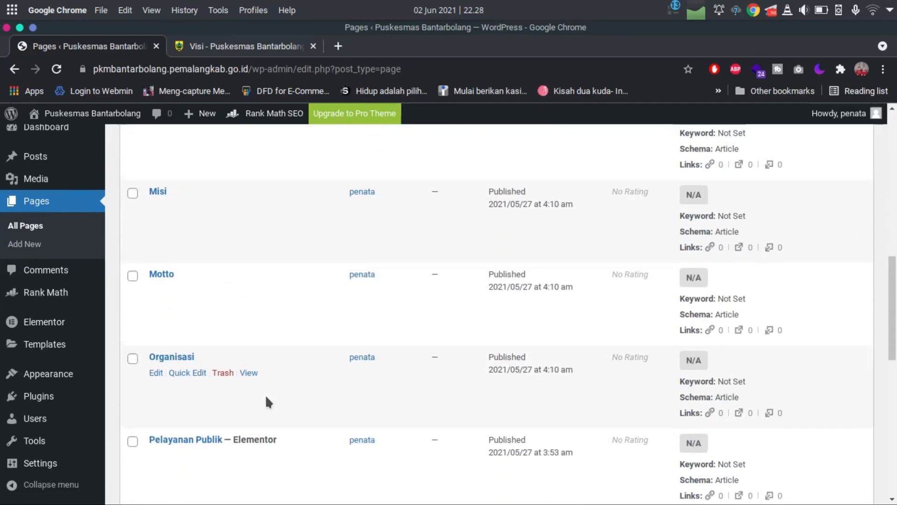
{"action": "scroll", "coordinate": [266, 396], "scroll_direction": "up", "scroll_amount": 15}
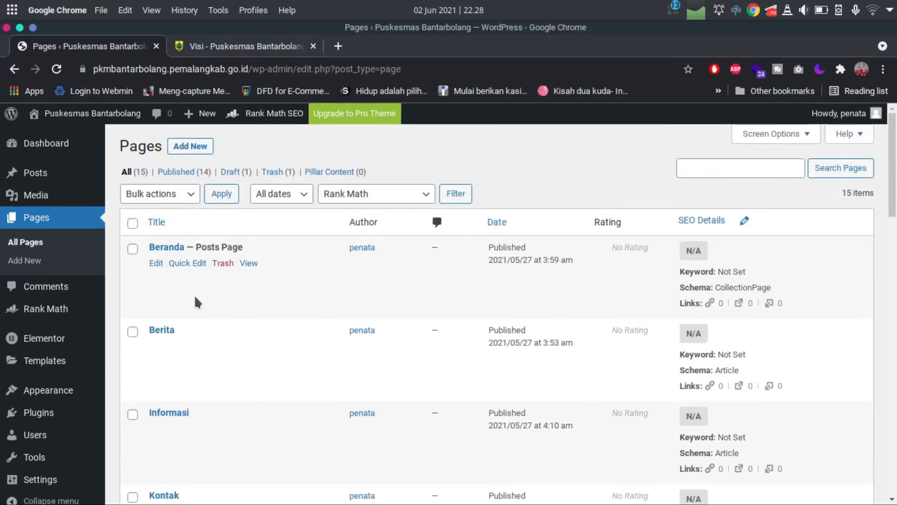
{"action": "scroll", "coordinate": [200, 346], "scroll_direction": "down", "scroll_amount": 10}
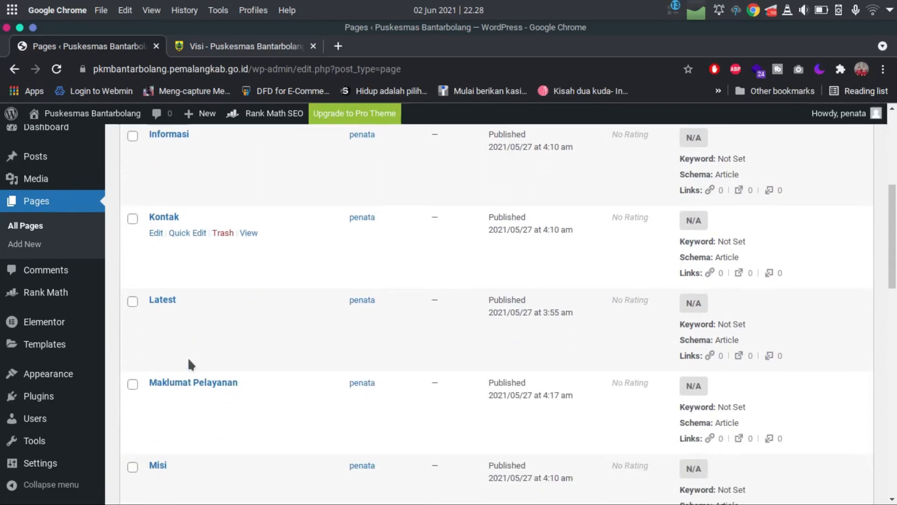
{"action": "scroll", "coordinate": [187, 357], "scroll_direction": "down", "scroll_amount": 5}
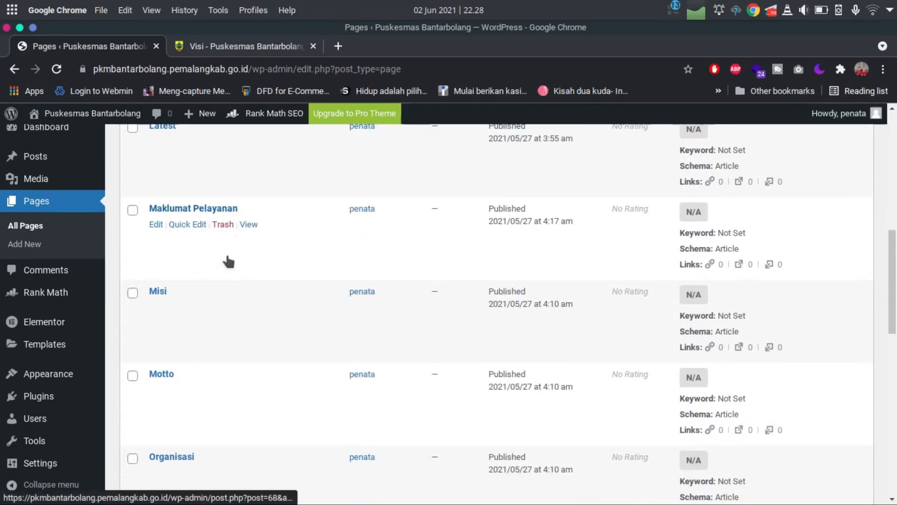
{"action": "scroll", "coordinate": [229, 281], "scroll_direction": "down", "scroll_amount": 6}
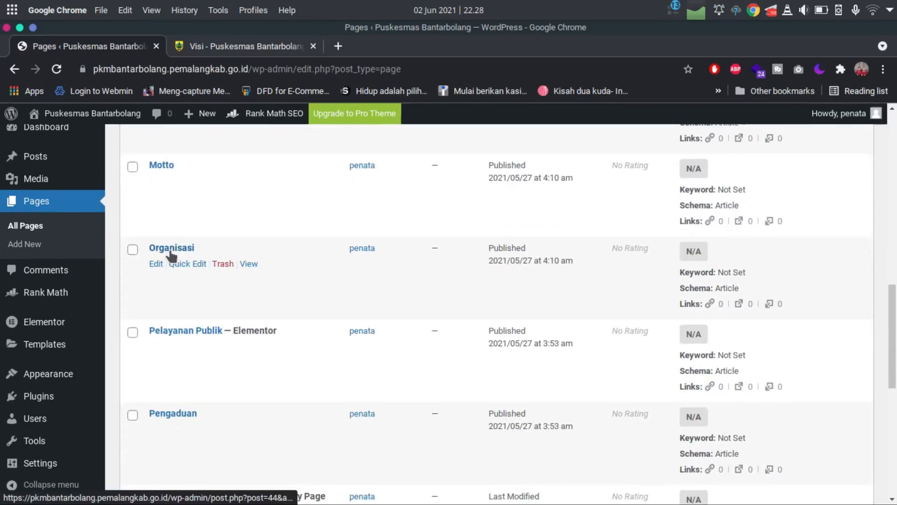
{"action": "scroll", "coordinate": [172, 255], "scroll_direction": "down", "scroll_amount": 3}
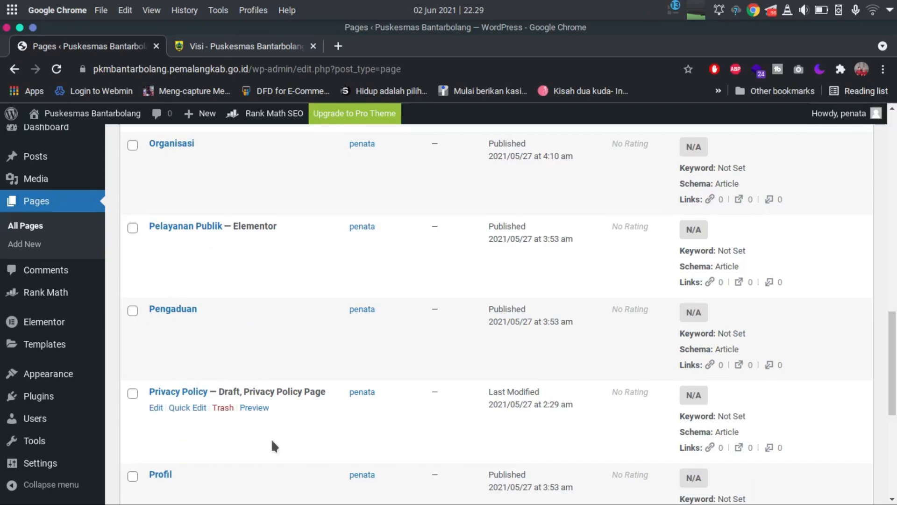
{"action": "scroll", "coordinate": [315, 356], "scroll_direction": "up", "scroll_amount": 3}
{"action": "scroll", "coordinate": [323, 348], "scroll_direction": "up", "scroll_amount": 10}
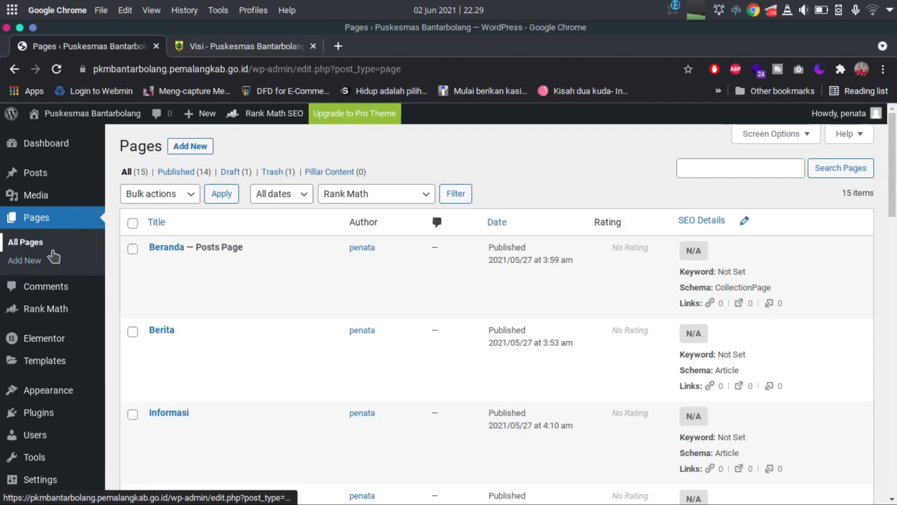
Open the new page form and examine its title, Elementor option, content editor, Publish, Page Attributes and Review sections.
{"action": "left_click", "coordinate": [38, 268]}
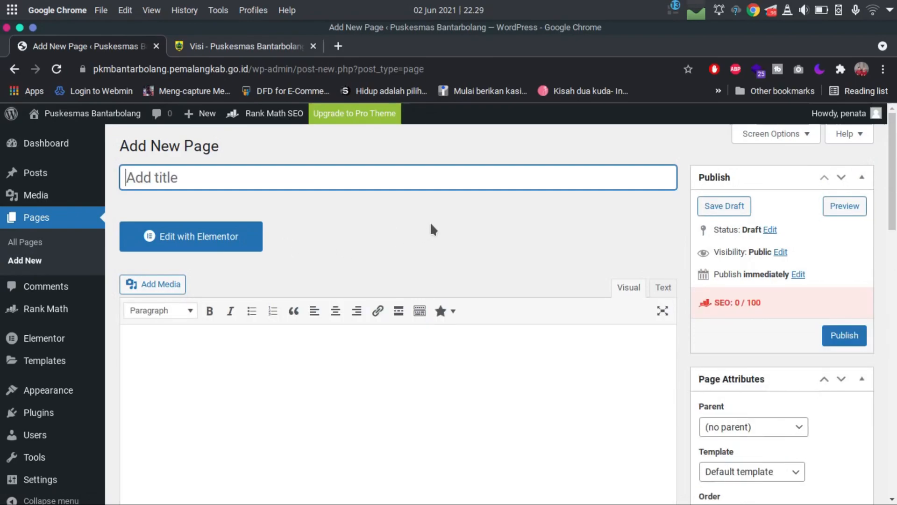
{"action": "scroll", "coordinate": [468, 280], "scroll_direction": "down", "scroll_amount": 9}
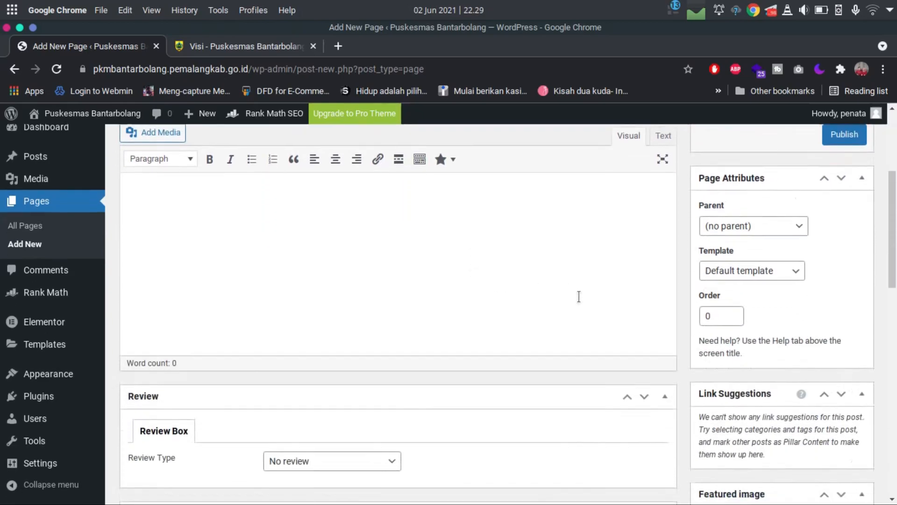
{"action": "scroll", "coordinate": [634, 308], "scroll_direction": "up", "scroll_amount": 6}
{"action": "scroll", "coordinate": [635, 309], "scroll_direction": "up", "scroll_amount": 3}
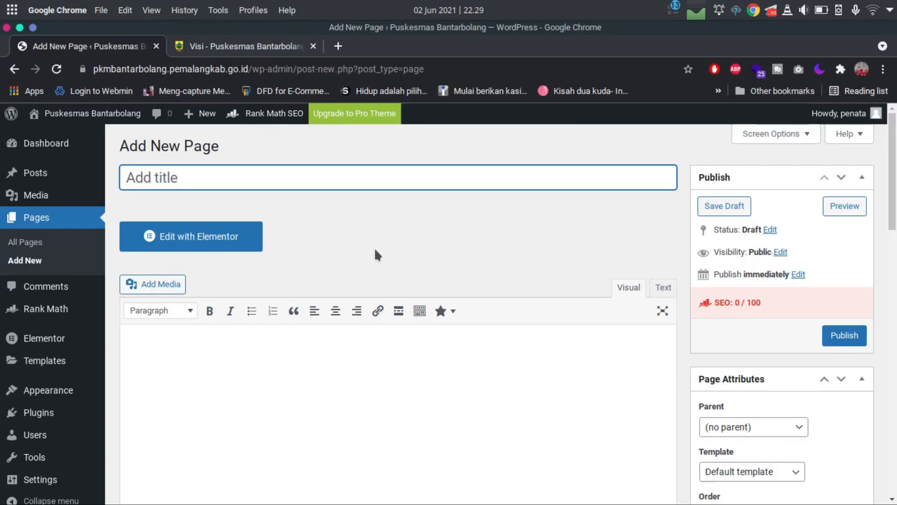
Examine the new page form's Review, Link Suggestions, Featured image and Rank Math SEO sections, including the focus keyword and Basic SEO checks.
{"action": "scroll", "coordinate": [375, 262], "scroll_direction": "down", "scroll_amount": 2}
{"action": "scroll", "coordinate": [514, 313], "scroll_direction": "down", "scroll_amount": 7}
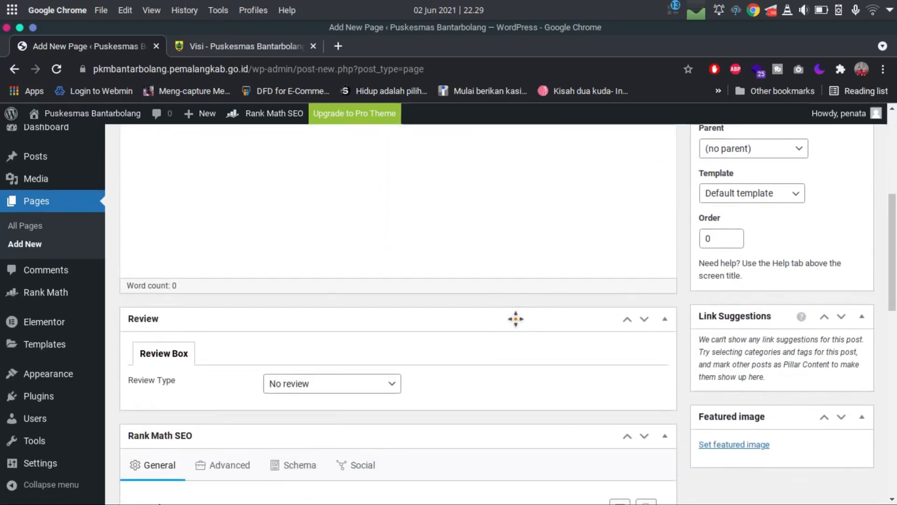
{"action": "scroll", "coordinate": [751, 421], "scroll_direction": "down", "scroll_amount": 3}
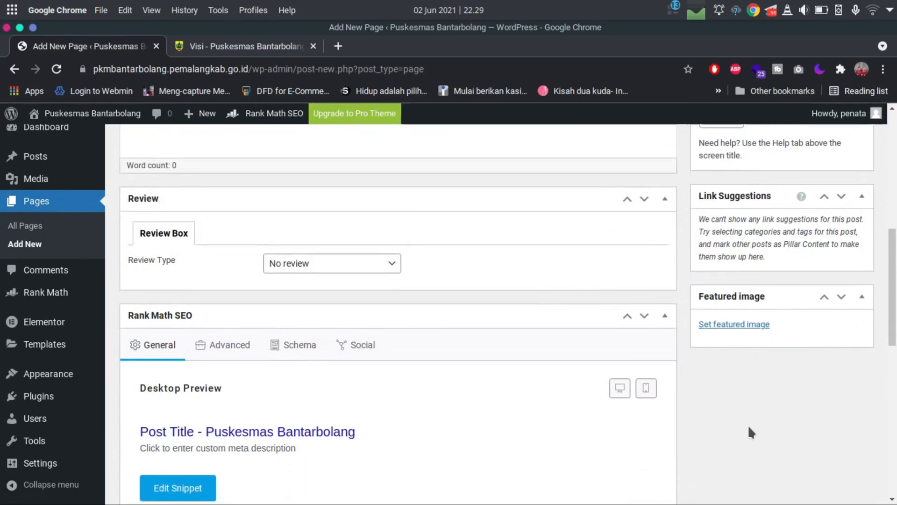
{"action": "scroll", "coordinate": [460, 386], "scroll_direction": "down", "scroll_amount": 4}
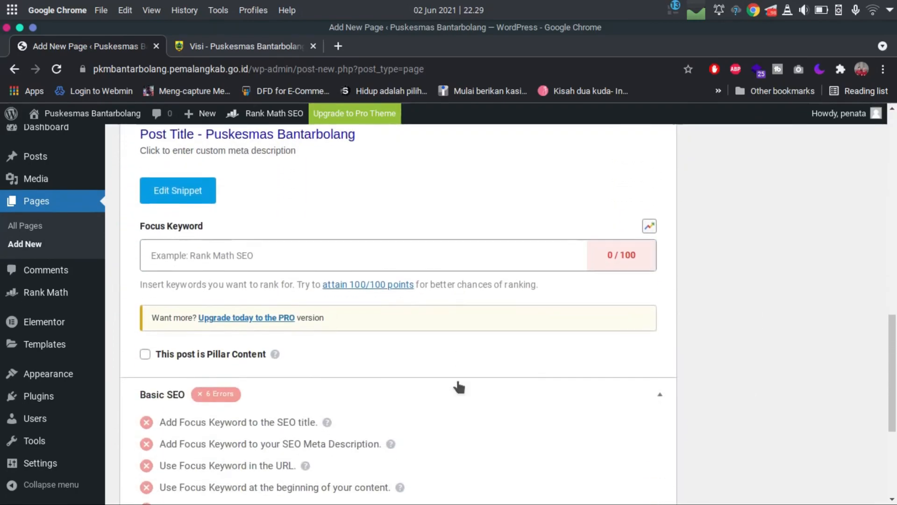
{"action": "scroll", "coordinate": [459, 387], "scroll_direction": "up", "scroll_amount": 10}
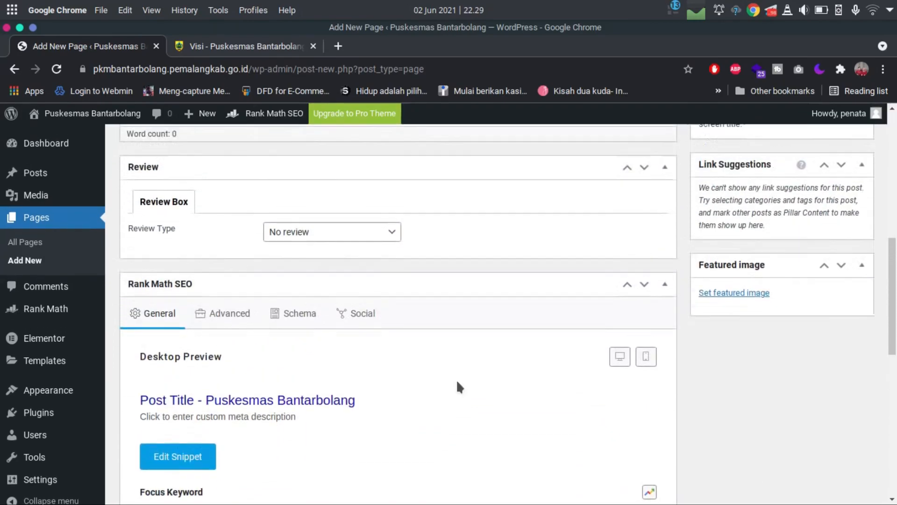
{"action": "scroll", "coordinate": [456, 380], "scroll_direction": "up", "scroll_amount": 3}
{"action": "scroll", "coordinate": [458, 380], "scroll_direction": "up", "scroll_amount": 1}
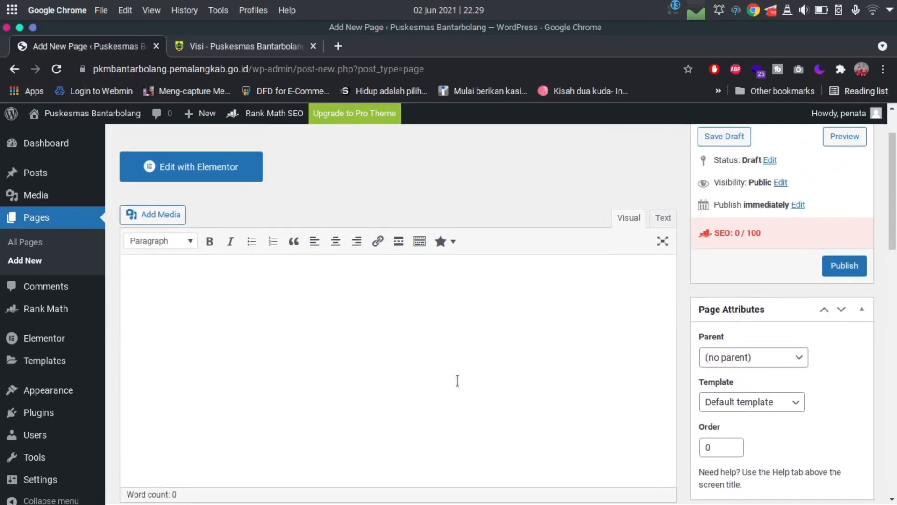
View the available Parent and Template choices under Page Attributes without changing either setting.
{"action": "left_click", "coordinate": [803, 362]}
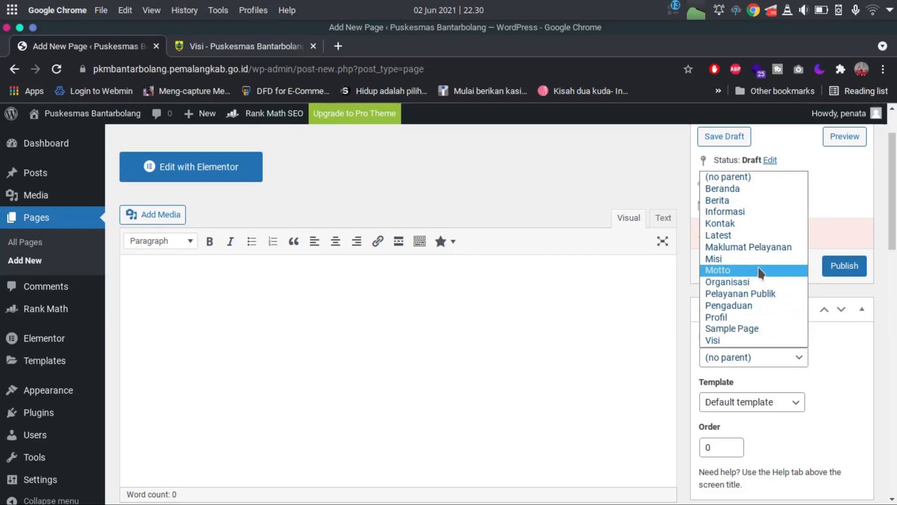
{"action": "left_click", "coordinate": [811, 392]}
{"action": "left_click", "coordinate": [798, 401]}
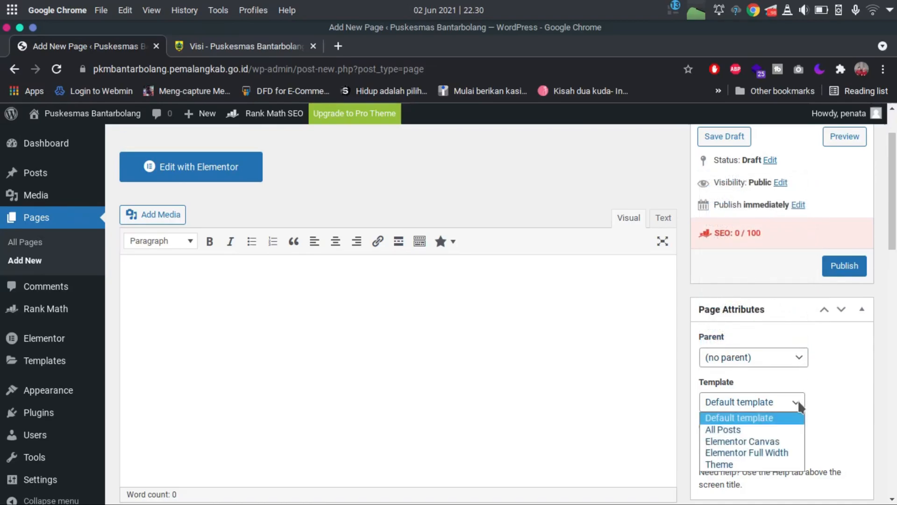
{"action": "left_click", "coordinate": [852, 401]}
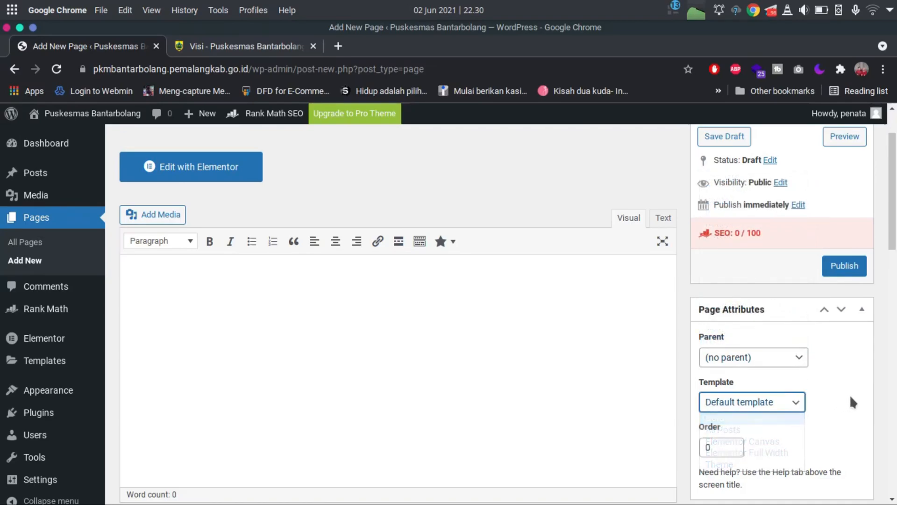
{"action": "left_click", "coordinate": [796, 404]}
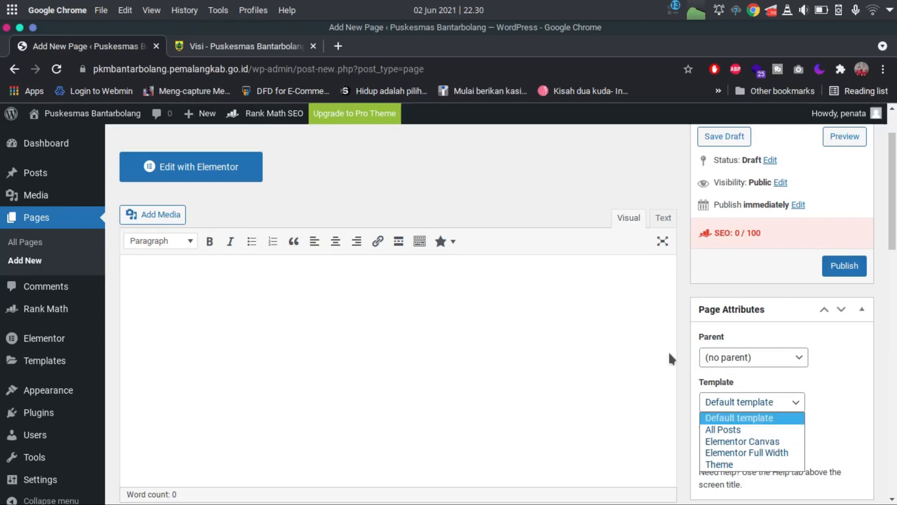
{"action": "left_click", "coordinate": [618, 343]}
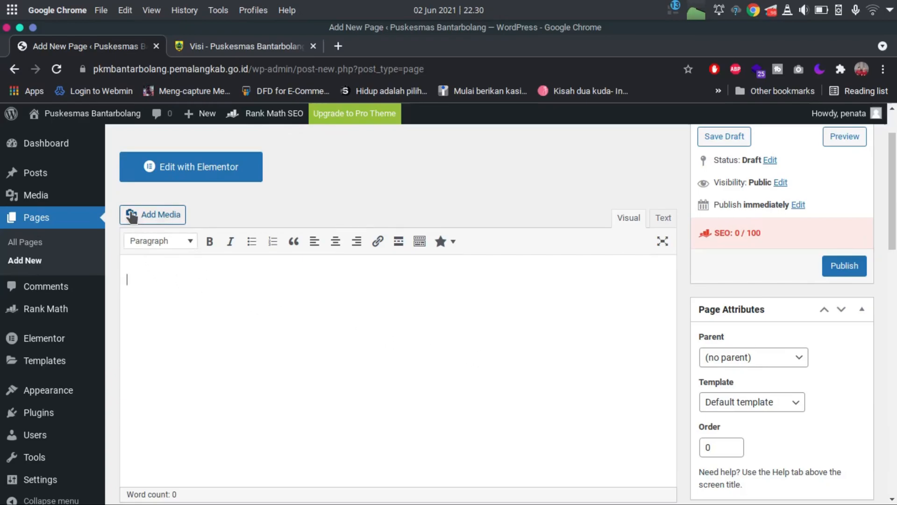
Open the admin comments list, and view the Artikel category page on the public website.
{"action": "left_click", "coordinate": [60, 290]}
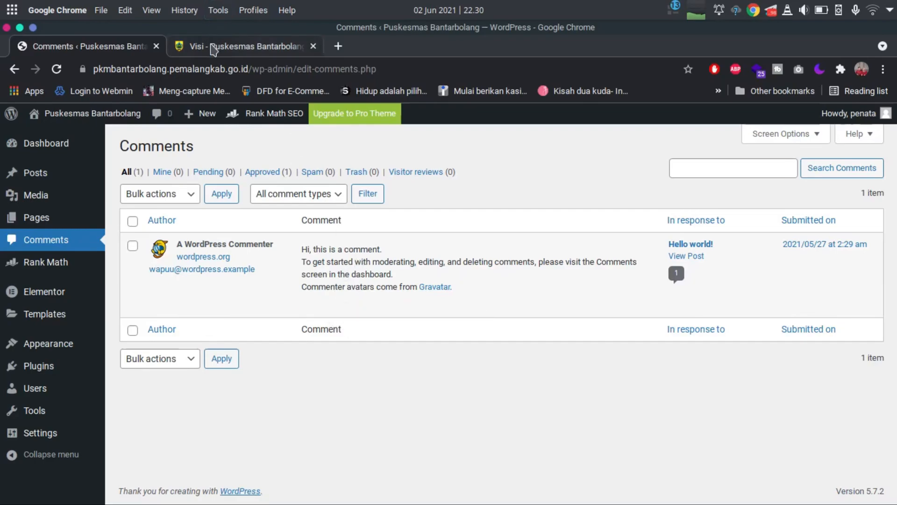
{"action": "left_click", "coordinate": [187, 46]}
{"action": "left_click", "coordinate": [133, 140]}
{"action": "scroll", "coordinate": [321, 300], "scroll_direction": "down", "scroll_amount": 4}
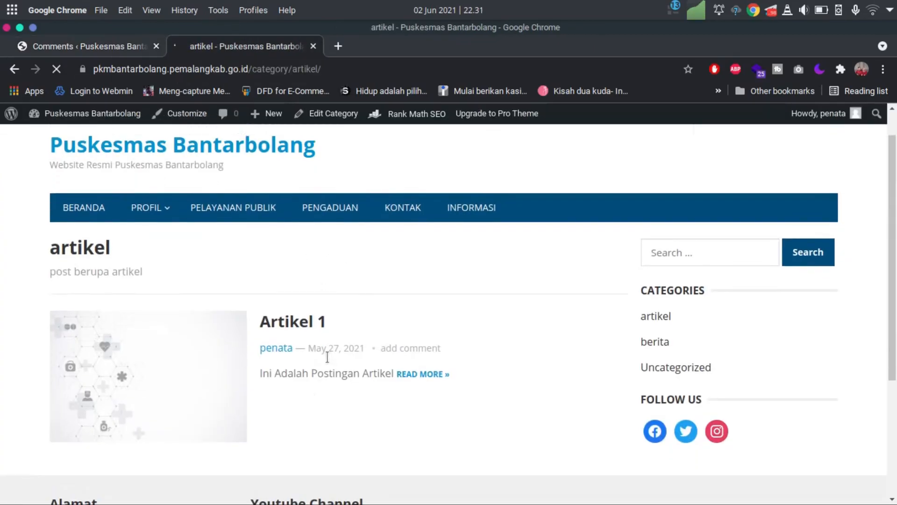
{"action": "scroll", "coordinate": [338, 388], "scroll_direction": "down", "scroll_amount": 1}
{"action": "scroll", "coordinate": [368, 337], "scroll_direction": "up", "scroll_amount": 2}
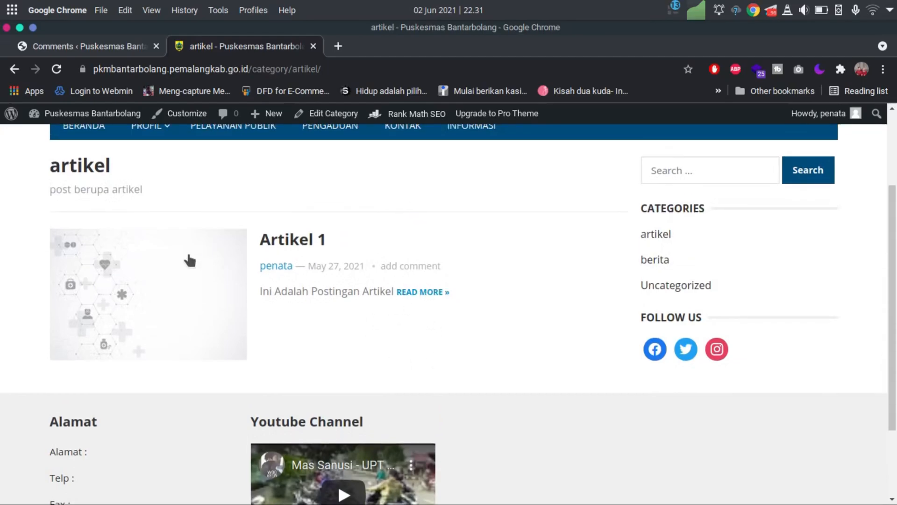
View the Artikel 1 post's Leave a Reply form on the public website and return to the admin comments list.
{"action": "left_click", "coordinate": [292, 244]}
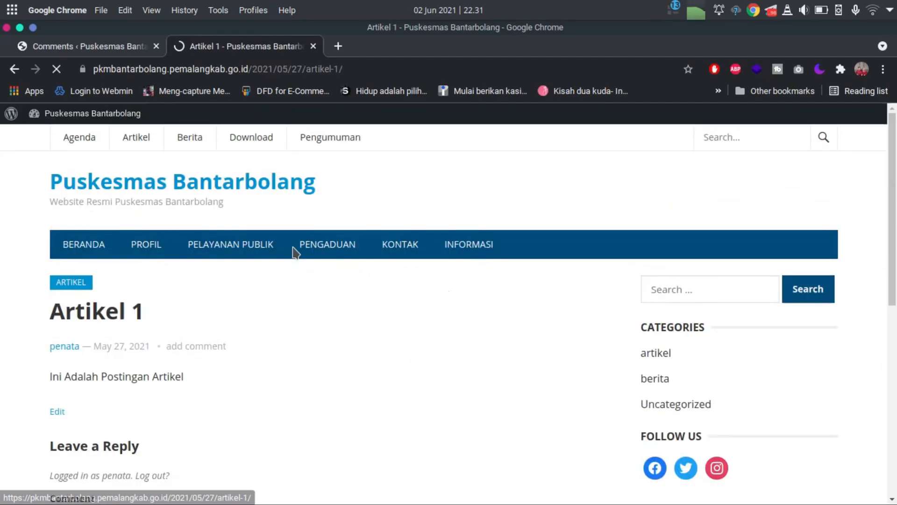
{"action": "scroll", "coordinate": [305, 296], "scroll_direction": "down", "scroll_amount": 4}
{"action": "left_click", "coordinate": [120, 350]}
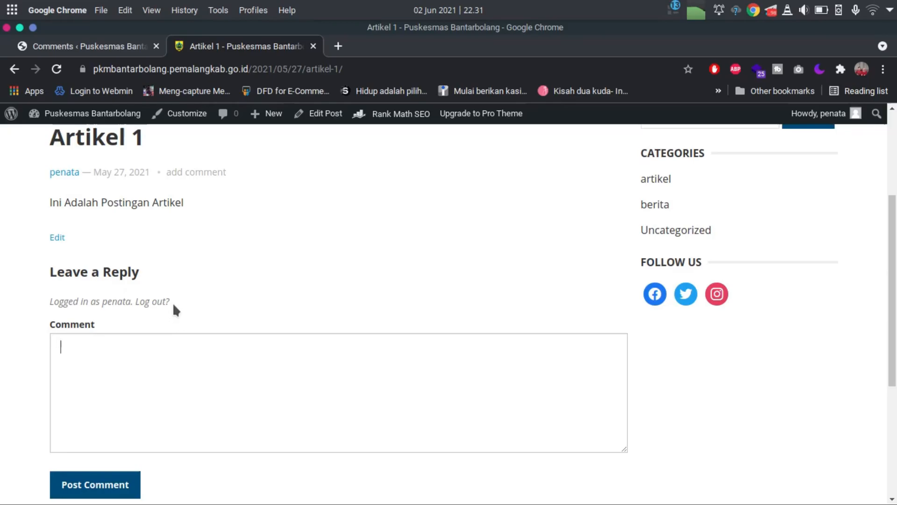
{"action": "left_click", "coordinate": [136, 47]}
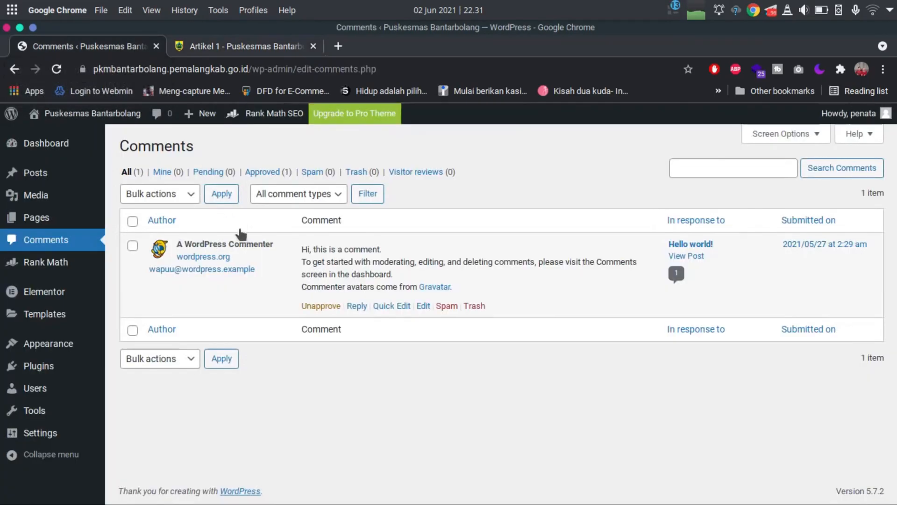
Open the Artikel 1 post for editing from the list of all posts.
{"action": "mouse_move", "coordinate": [48, 182]}
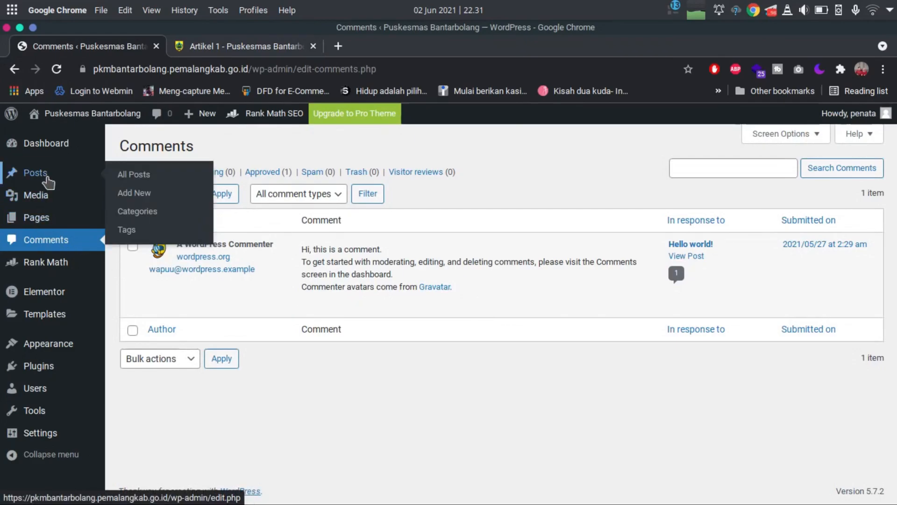
{"action": "mouse_move", "coordinate": [83, 179]}
{"action": "left_click", "coordinate": [131, 175]}
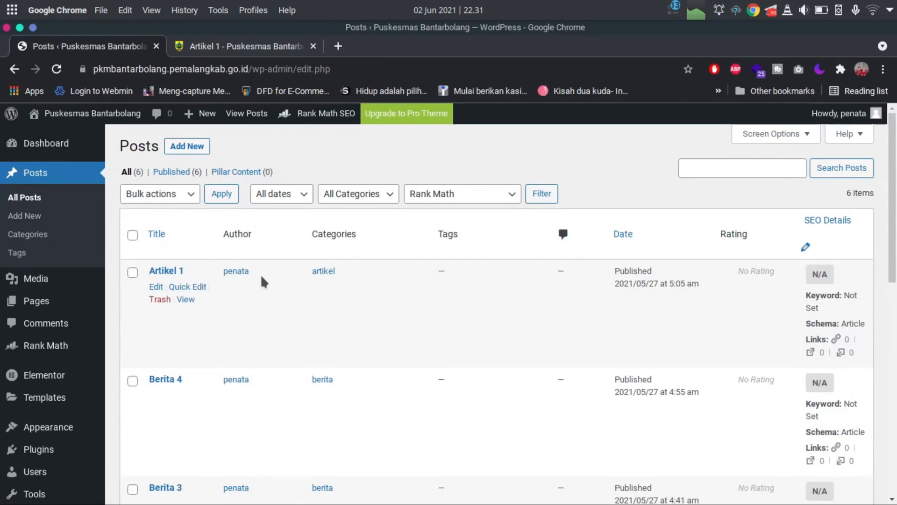
{"action": "left_click", "coordinate": [167, 272]}
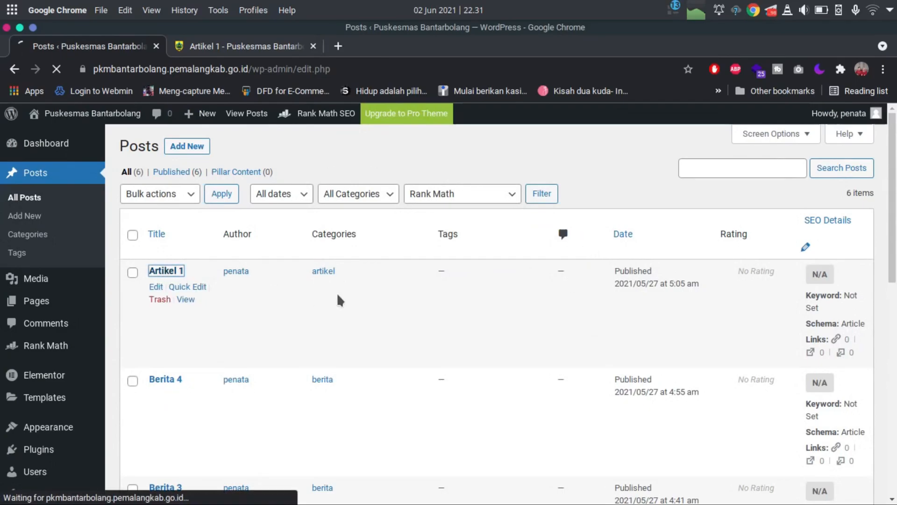
Examine the Artikel 1 edit form for comment options, from Post Options and Publish through Categories, Tags, Review and Featured image to Rank Math SEO.
{"action": "scroll", "coordinate": [388, 362], "scroll_direction": "down", "scroll_amount": 9}
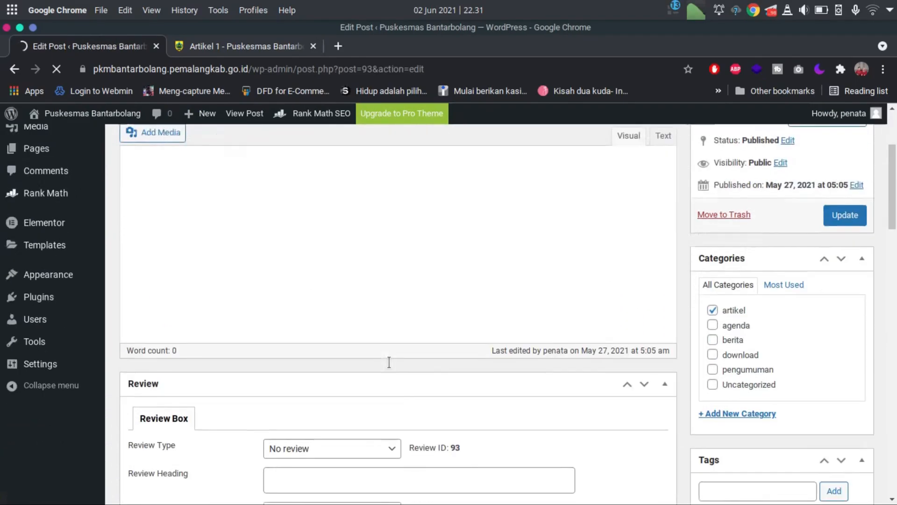
{"action": "scroll", "coordinate": [388, 363], "scroll_direction": "up", "scroll_amount": 7}
{"action": "scroll", "coordinate": [367, 366], "scroll_direction": "down", "scroll_amount": 3}
{"action": "scroll", "coordinate": [366, 364], "scroll_direction": "down", "scroll_amount": 8}
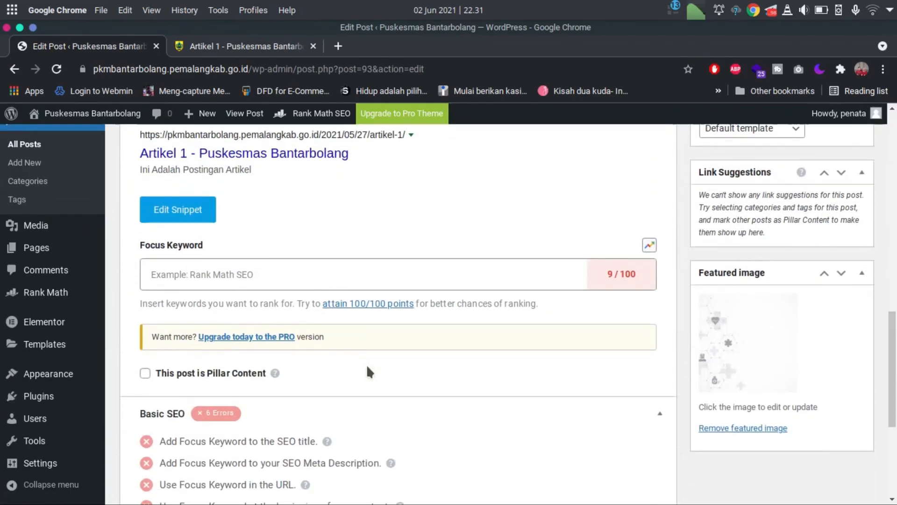
{"action": "scroll", "coordinate": [367, 364], "scroll_direction": "down", "scroll_amount": 1}
{"action": "scroll", "coordinate": [369, 371], "scroll_direction": "down", "scroll_amount": 4}
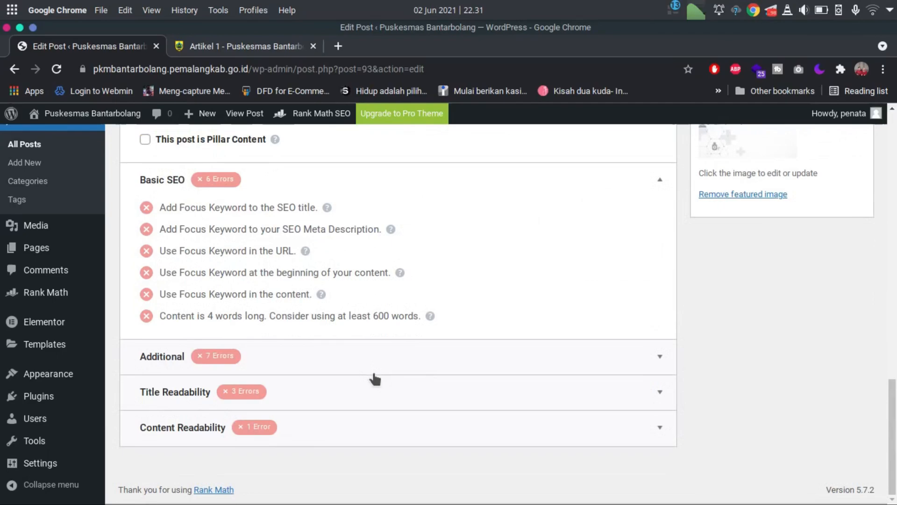
{"action": "scroll", "coordinate": [374, 379], "scroll_direction": "up", "scroll_amount": 12}
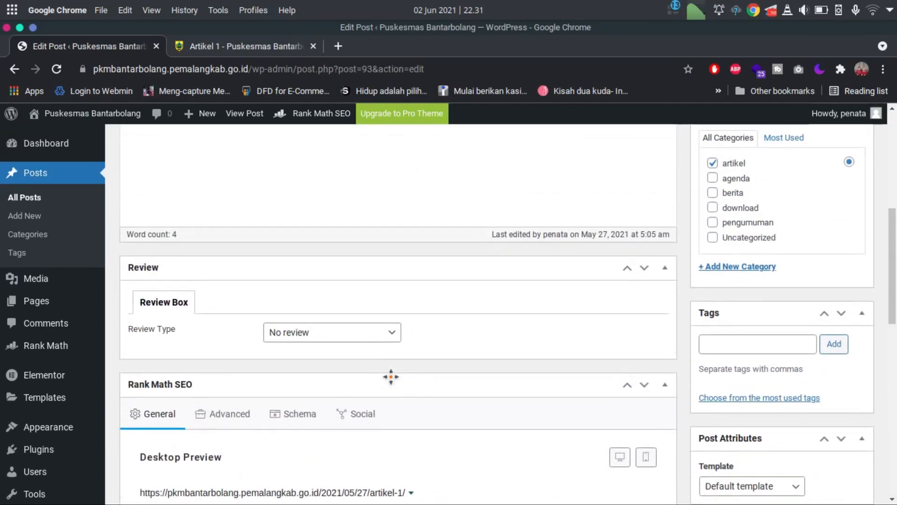
{"action": "scroll", "coordinate": [391, 376], "scroll_direction": "up", "scroll_amount": 2}
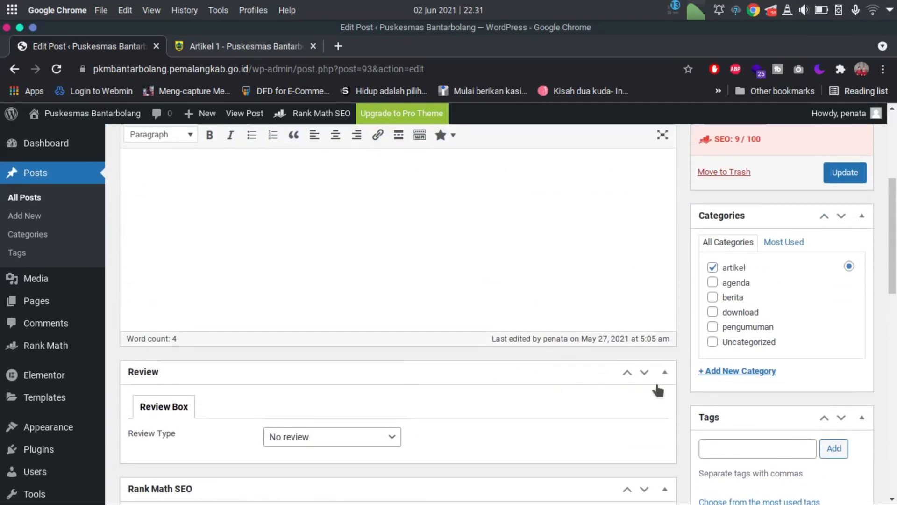
{"action": "scroll", "coordinate": [651, 386], "scroll_direction": "down", "scroll_amount": 2}
{"action": "scroll", "coordinate": [813, 397], "scroll_direction": "down", "scroll_amount": 2}
{"action": "scroll", "coordinate": [818, 406], "scroll_direction": "down", "scroll_amount": 6}
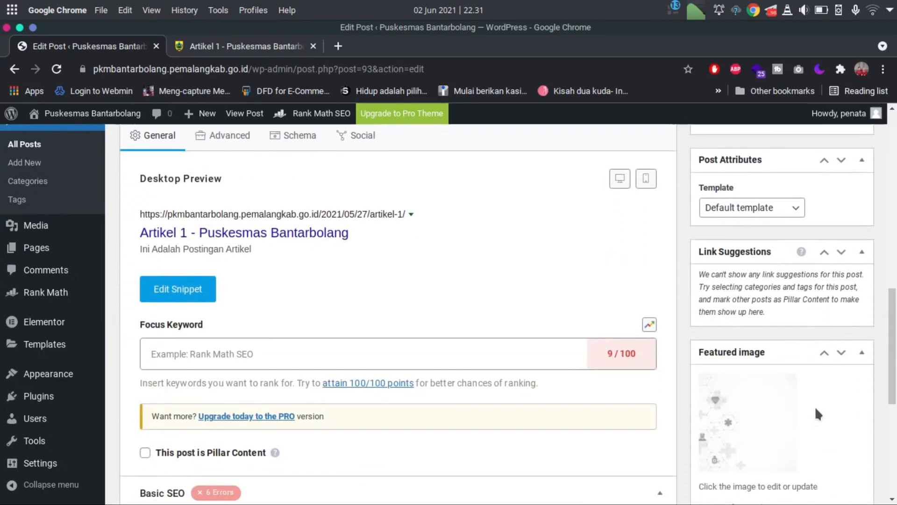
{"action": "scroll", "coordinate": [817, 412], "scroll_direction": "up", "scroll_amount": 10}
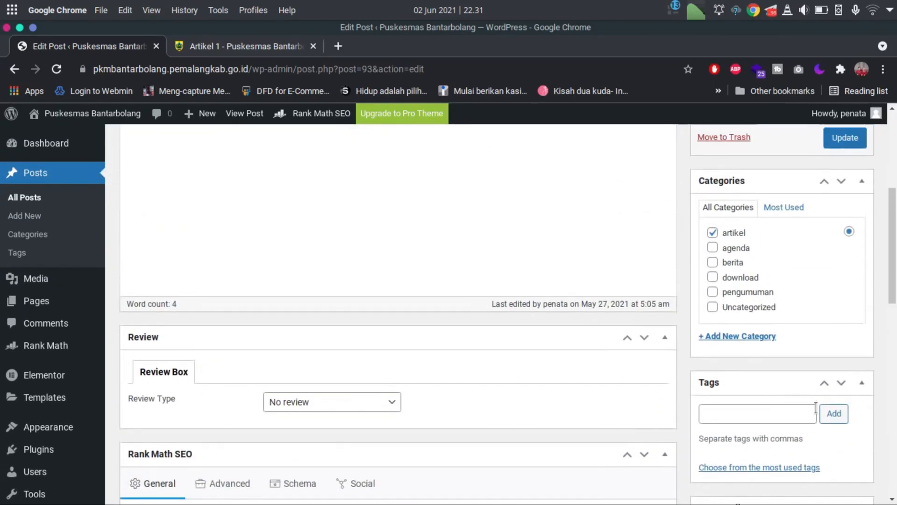
{"action": "scroll", "coordinate": [814, 400], "scroll_direction": "up", "scroll_amount": 5}
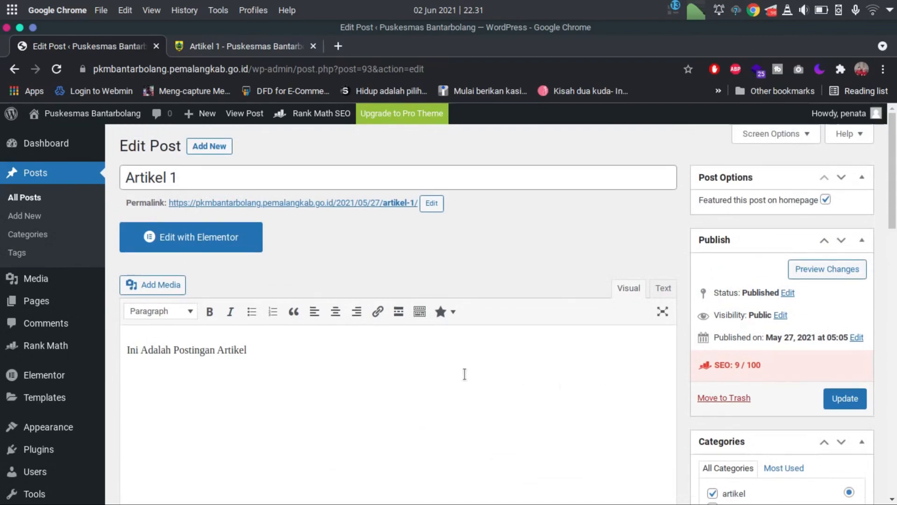
{"action": "scroll", "coordinate": [330, 346], "scroll_direction": "down", "scroll_amount": 6}
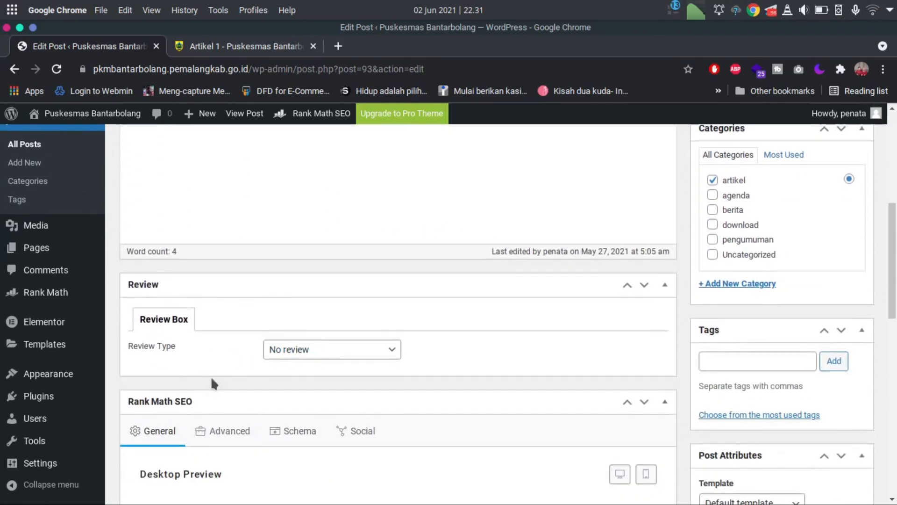
{"action": "scroll", "coordinate": [209, 375], "scroll_direction": "down", "scroll_amount": 3}
{"action": "scroll", "coordinate": [243, 369], "scroll_direction": "down", "scroll_amount": 10}
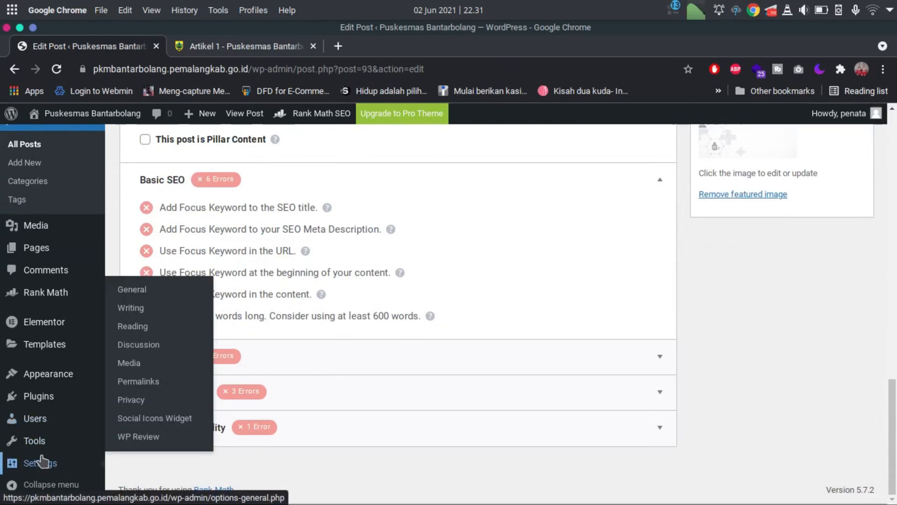
Open the Reading settings and examine the homepage display, post count, feed and search engine visibility options.
{"action": "mouse_move", "coordinate": [65, 464]}
{"action": "left_click", "coordinate": [135, 327]}
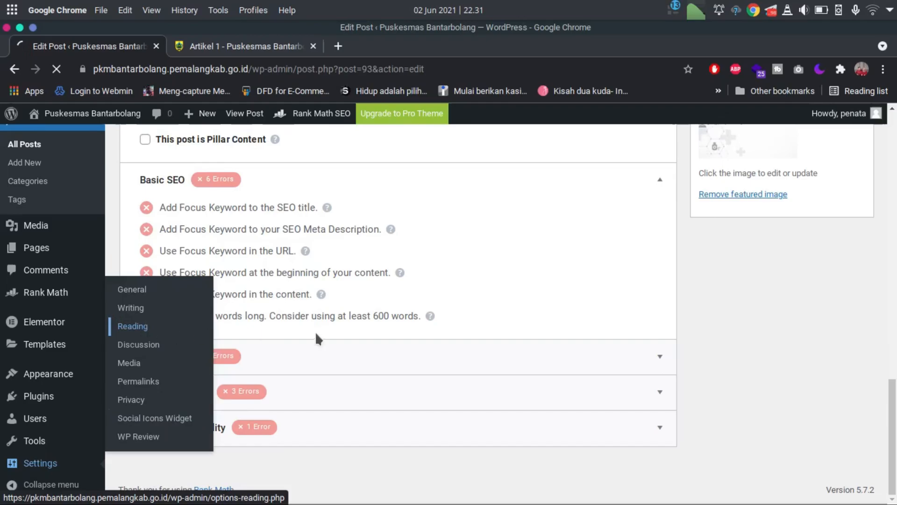
{"action": "scroll", "coordinate": [327, 333], "scroll_direction": "down", "scroll_amount": 3}
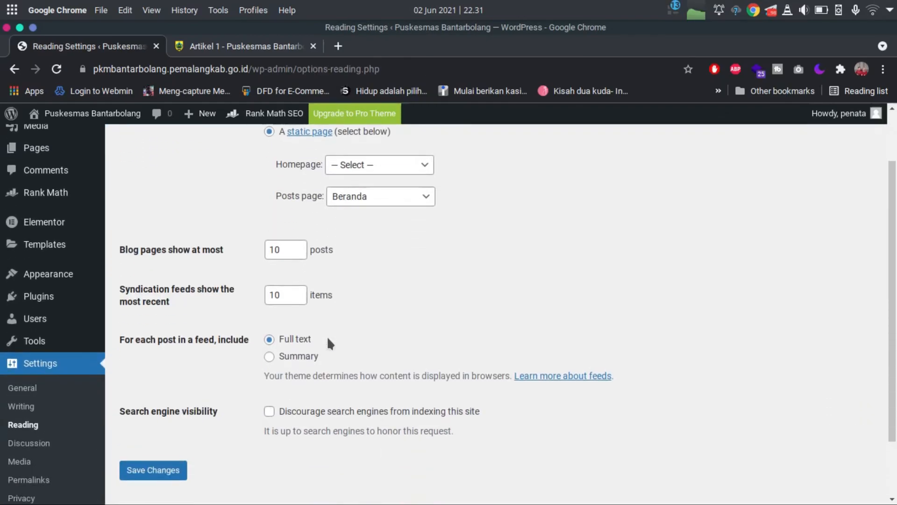
{"action": "scroll", "coordinate": [392, 428], "scroll_direction": "up", "scroll_amount": 2}
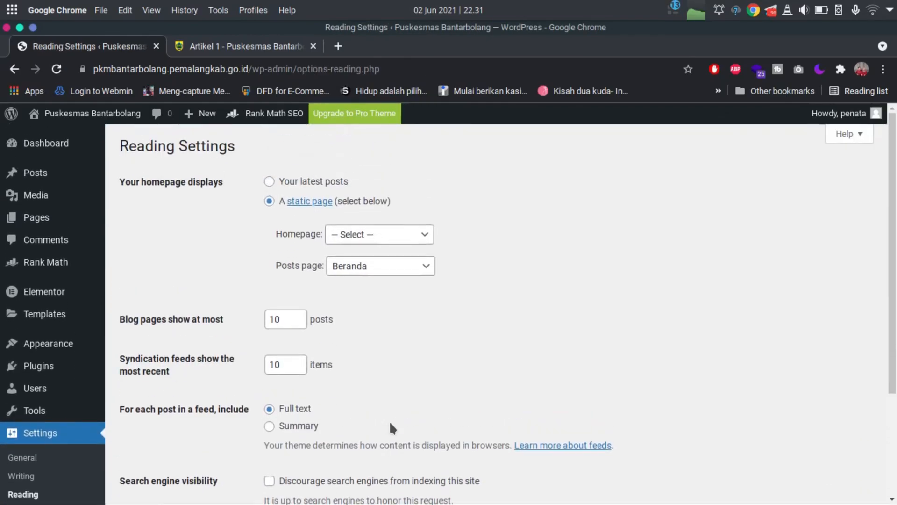
{"action": "scroll", "coordinate": [342, 406], "scroll_direction": "down", "scroll_amount": 3}
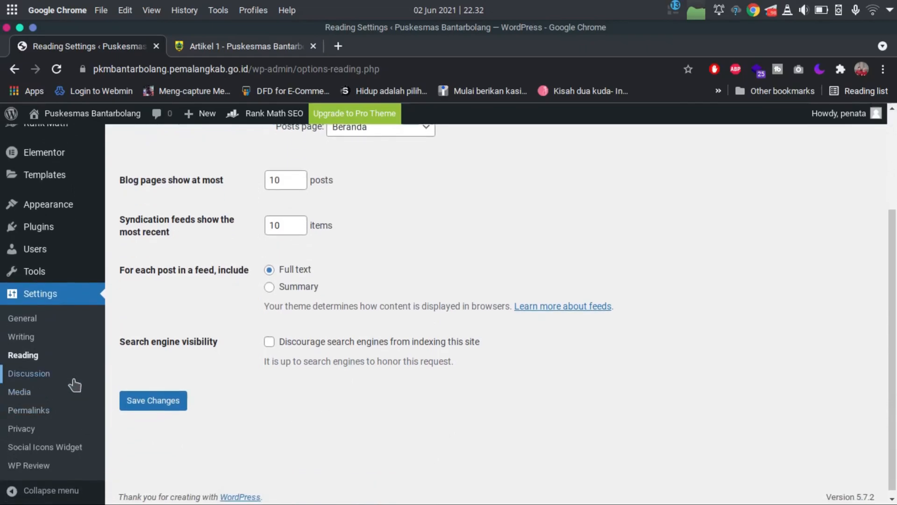
Open the Discussion settings and examine the options from default post settings through comment moderation and disallowed keys to avatars.
{"action": "left_click", "coordinate": [43, 376]}
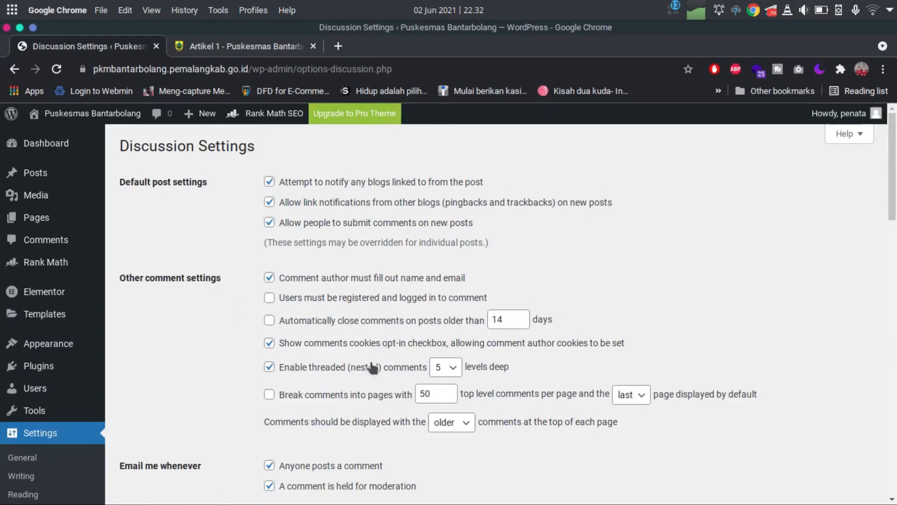
{"action": "scroll", "coordinate": [280, 379], "scroll_direction": "down", "scroll_amount": 3}
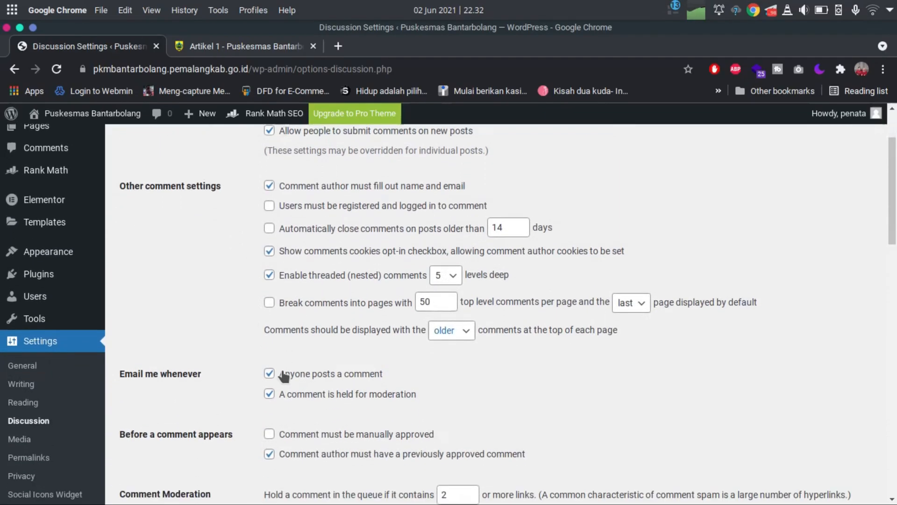
{"action": "scroll", "coordinate": [299, 415], "scroll_direction": "down", "scroll_amount": 10}
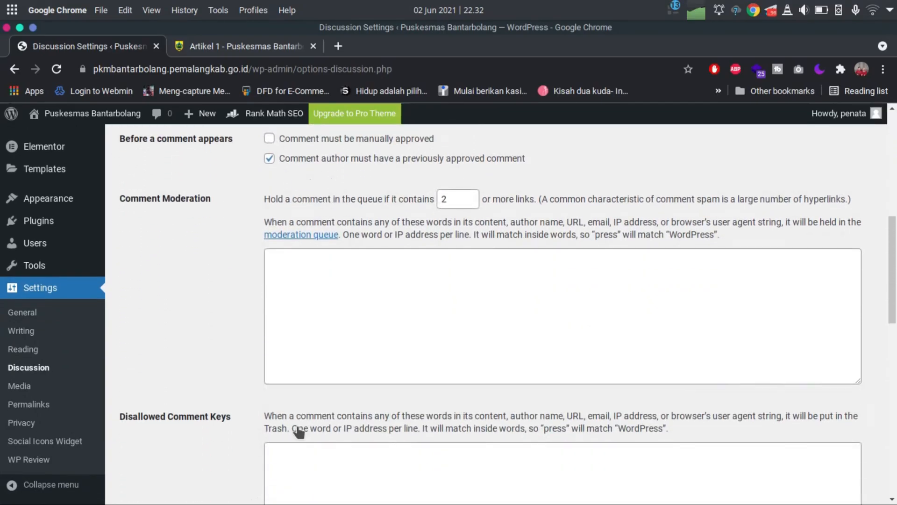
{"action": "scroll", "coordinate": [298, 426], "scroll_direction": "down", "scroll_amount": 5}
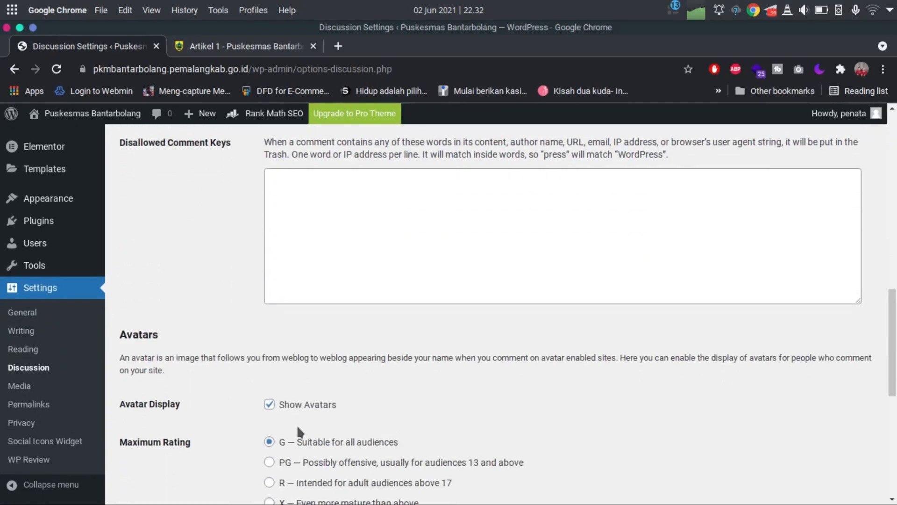
{"action": "scroll", "coordinate": [325, 423], "scroll_direction": "down", "scroll_amount": 10}
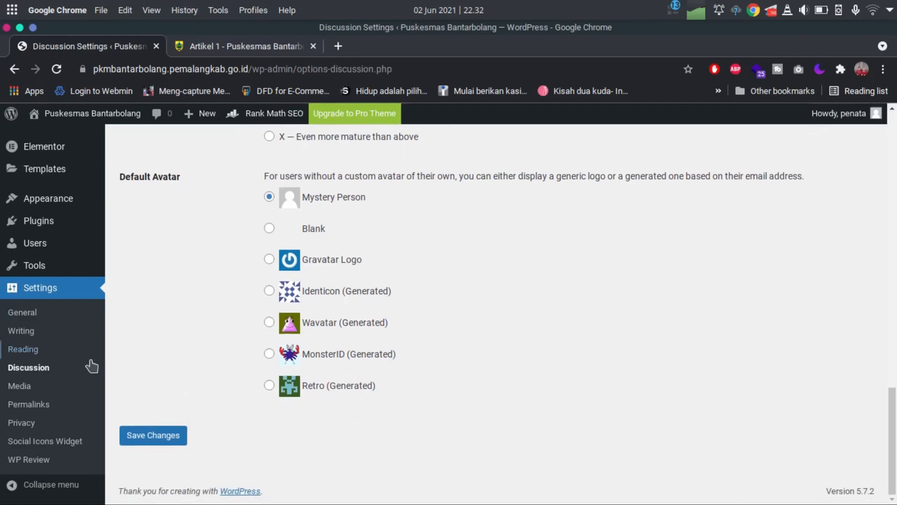
View the General settings and the Rank Math SEO modules, and look over the Elementor and Appearance submenu entries.
{"action": "left_click", "coordinate": [37, 314]}
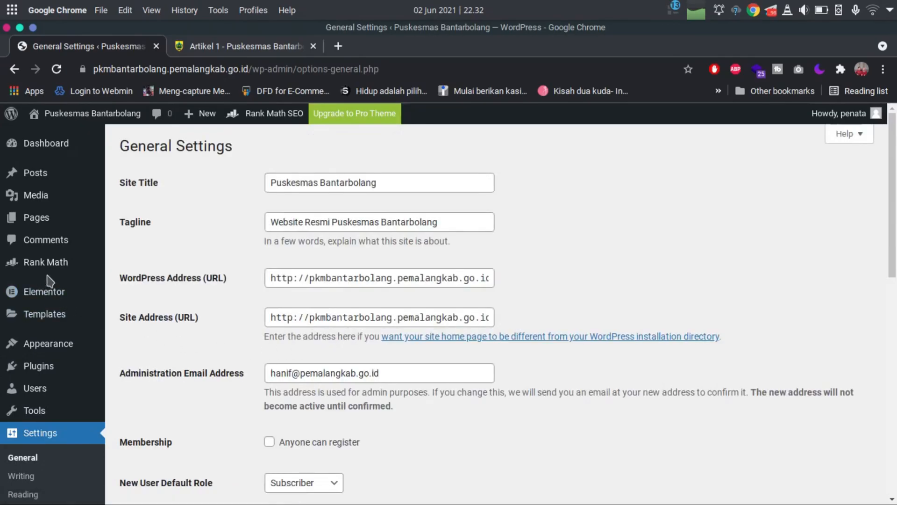
{"action": "left_click", "coordinate": [71, 269]}
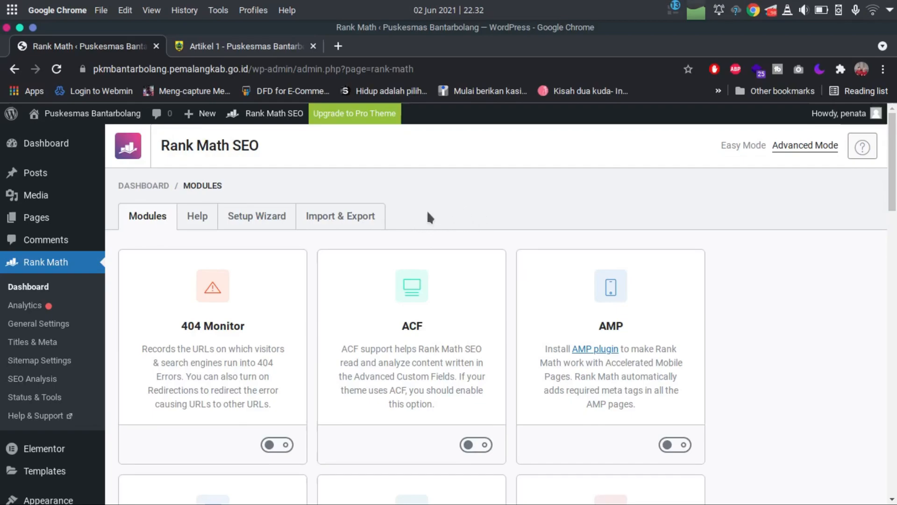
{"action": "scroll", "coordinate": [18, 463], "scroll_direction": "down", "scroll_amount": 2}
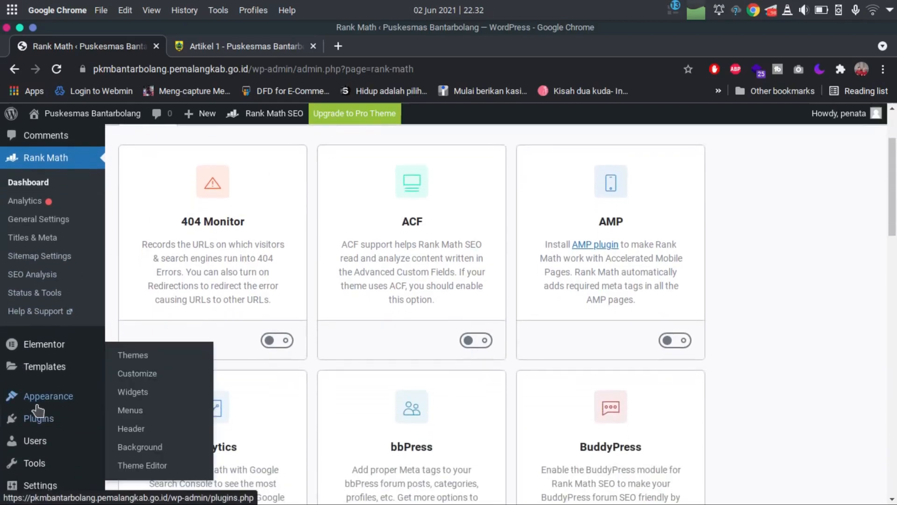
{"action": "mouse_move", "coordinate": [50, 359]}
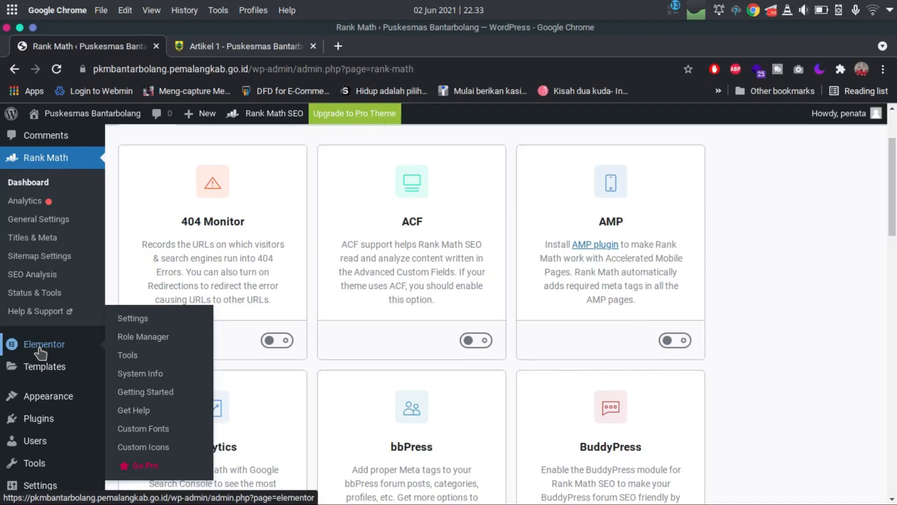
{"action": "mouse_move", "coordinate": [57, 393]}
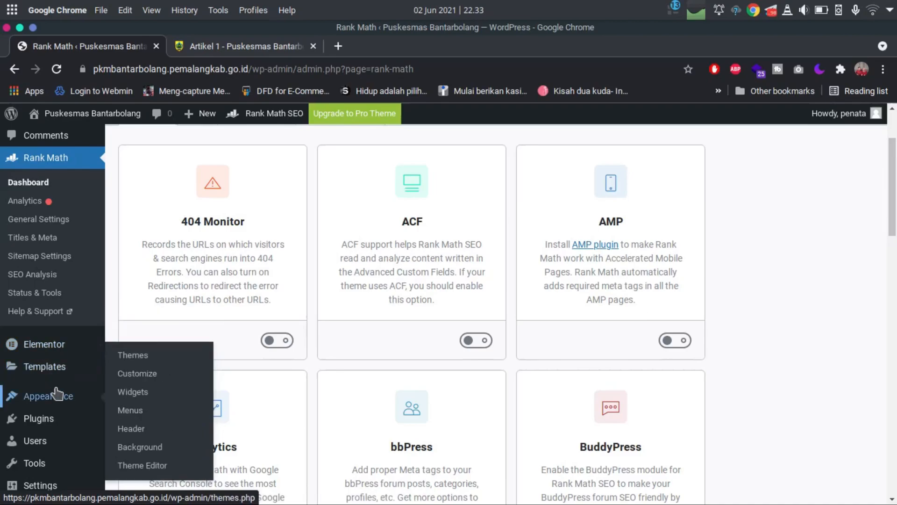
{"action": "mouse_move", "coordinate": [59, 374]}
Open the site's installed themes and look over the active NewsNow theme and the alternatives.
{"action": "left_click", "coordinate": [58, 398]}
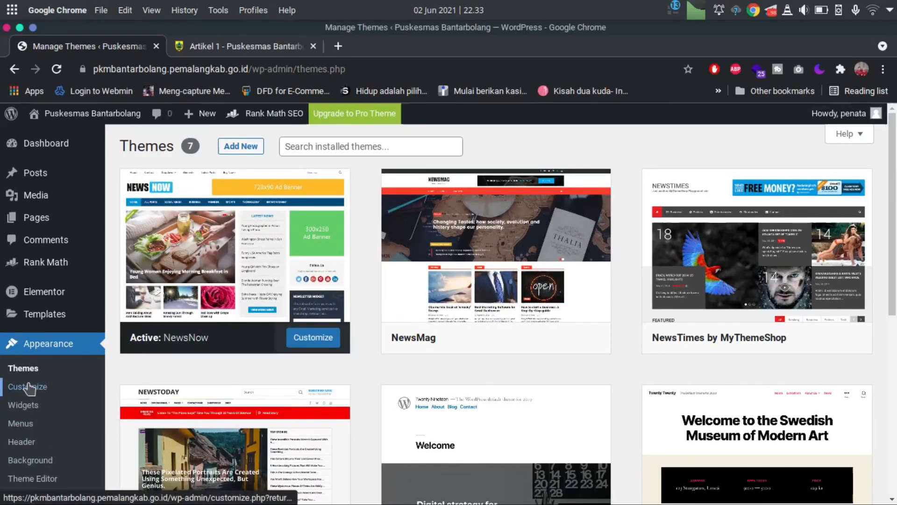
{"action": "scroll", "coordinate": [37, 376], "scroll_direction": "down", "scroll_amount": 1}
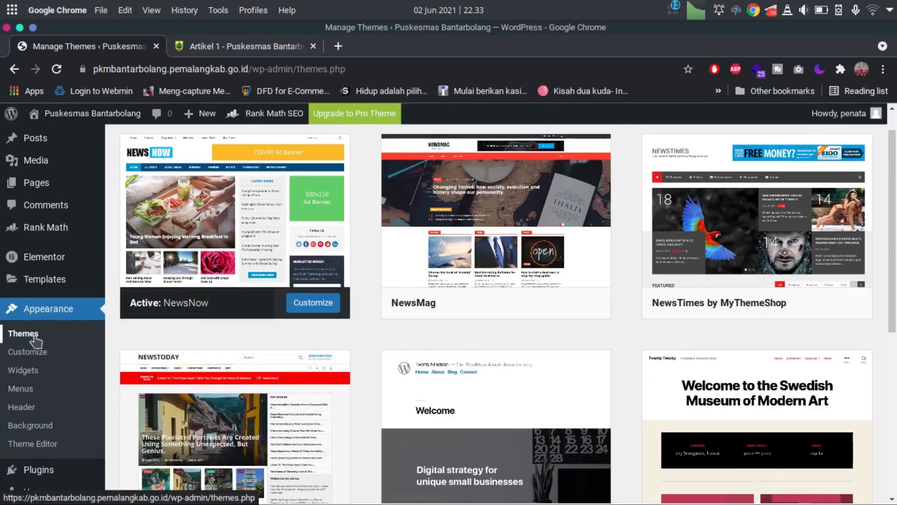
{"action": "mouse_move", "coordinate": [398, 400]}
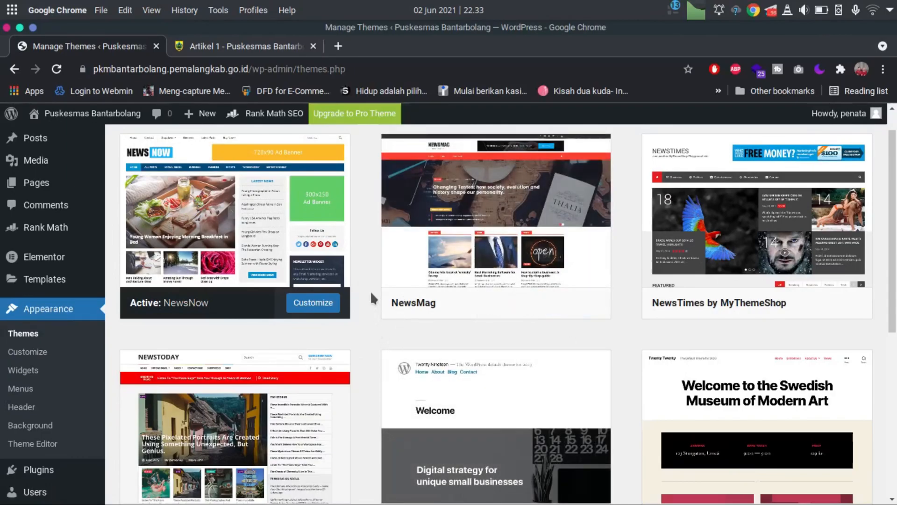
View the public website's Beranda page to compare it with the active NewsNow theme, and return to the installed themes.
{"action": "left_click", "coordinate": [253, 47]}
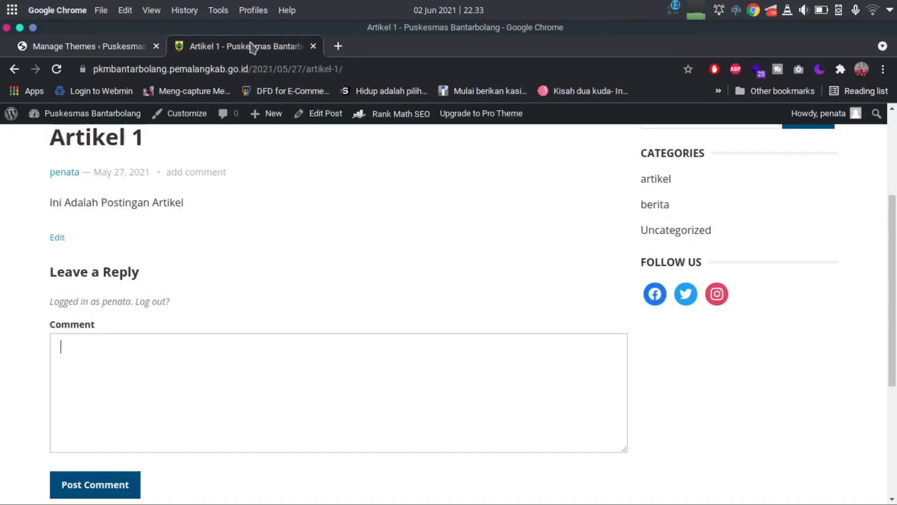
{"action": "scroll", "coordinate": [336, 310], "scroll_direction": "up", "scroll_amount": 5}
{"action": "left_click", "coordinate": [62, 251]}
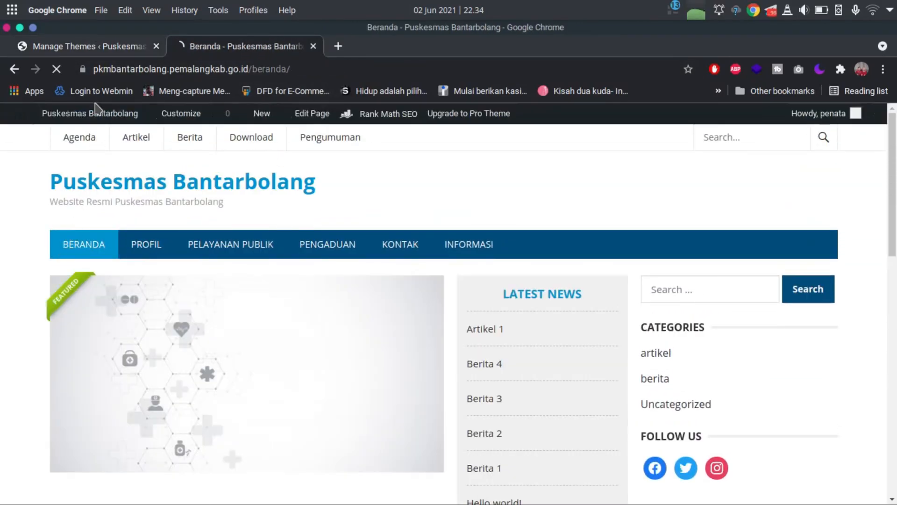
{"action": "left_click", "coordinate": [97, 50]}
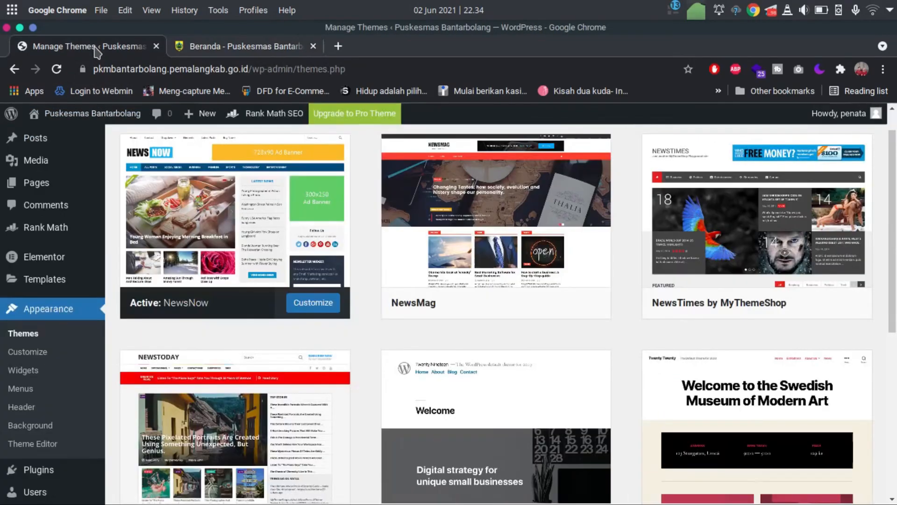
{"action": "left_click", "coordinate": [256, 51]}
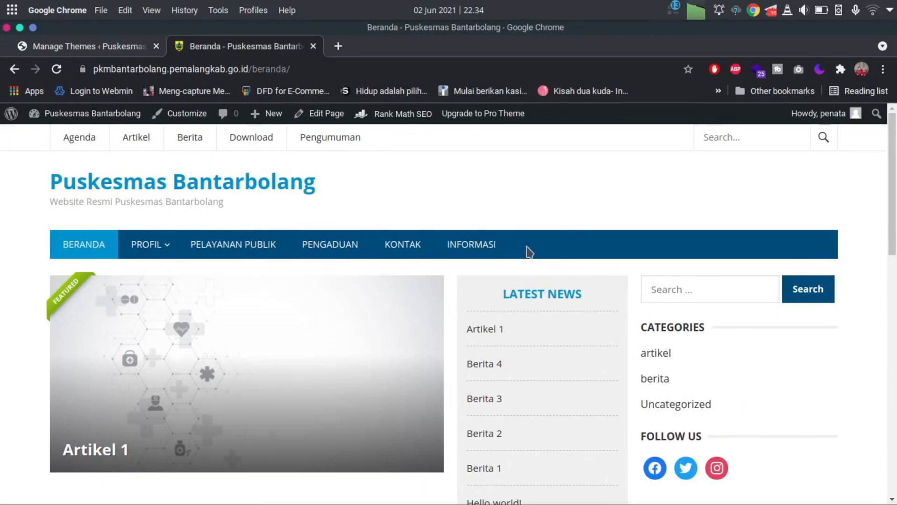
{"action": "left_click", "coordinate": [63, 47]}
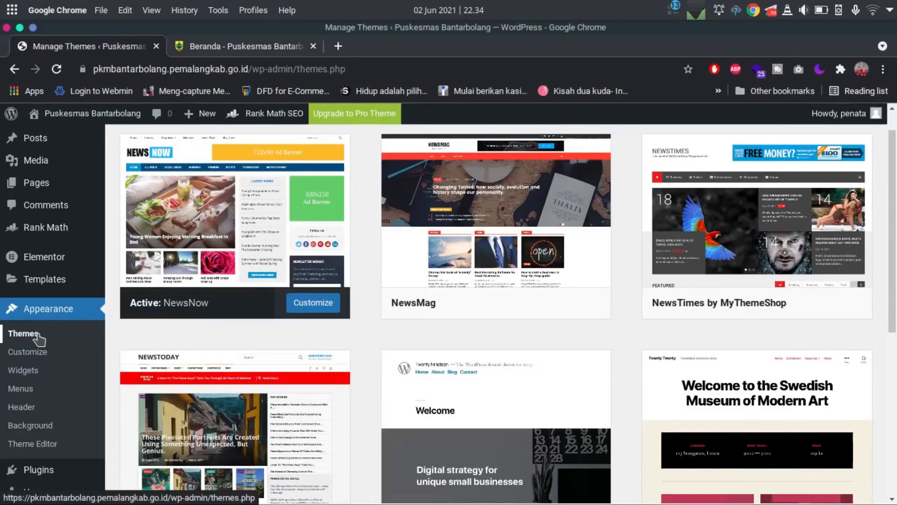
Browse the popular themes available for adding to the site and return to the installed themes.
{"action": "scroll", "coordinate": [659, 322], "scroll_direction": "up", "scroll_amount": 1}
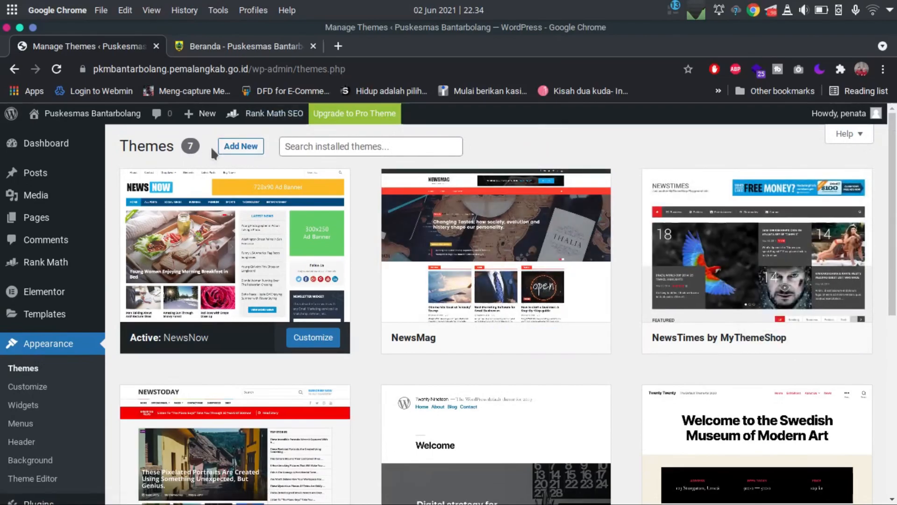
{"action": "left_click", "coordinate": [233, 146]}
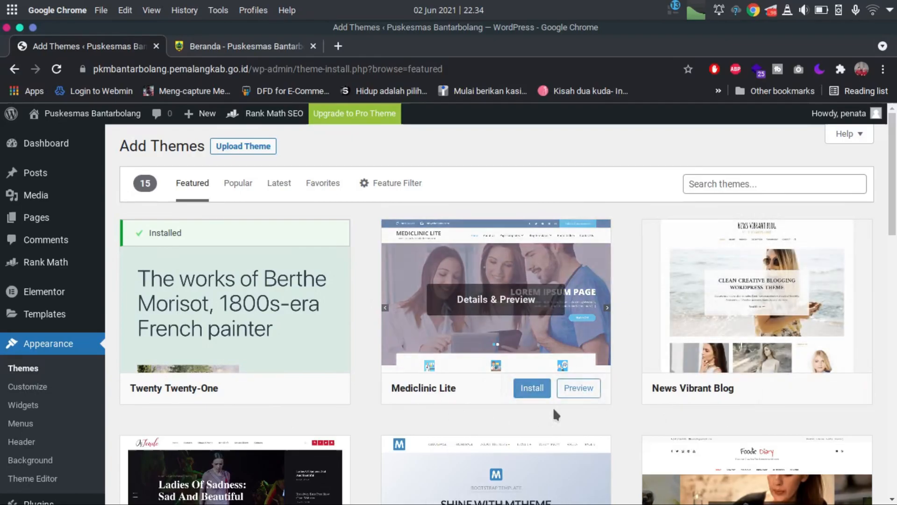
{"action": "left_click", "coordinate": [232, 184]}
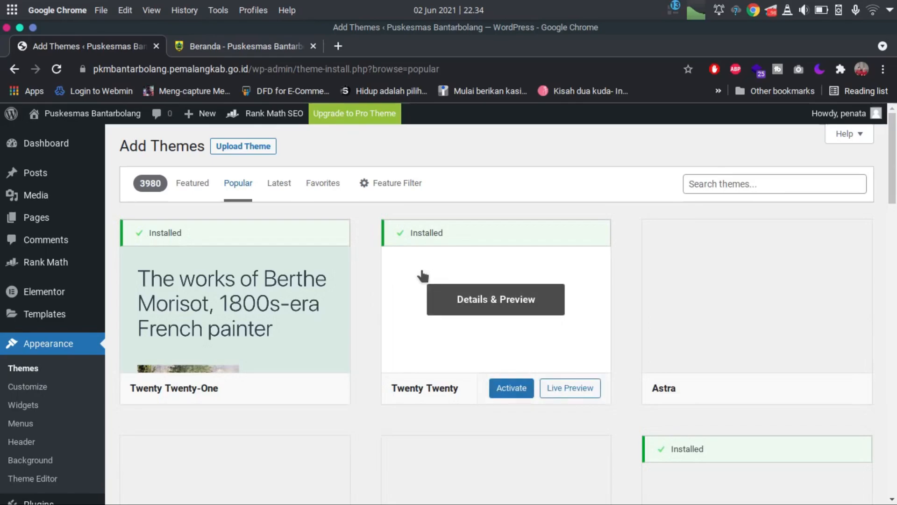
{"action": "scroll", "coordinate": [671, 373], "scroll_direction": "down", "scroll_amount": 3}
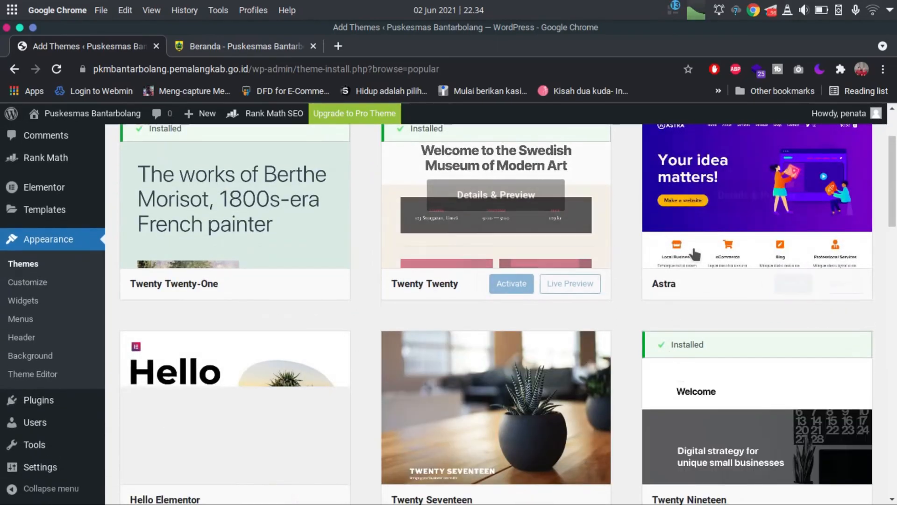
{"action": "scroll", "coordinate": [690, 254], "scroll_direction": "down", "scroll_amount": 10}
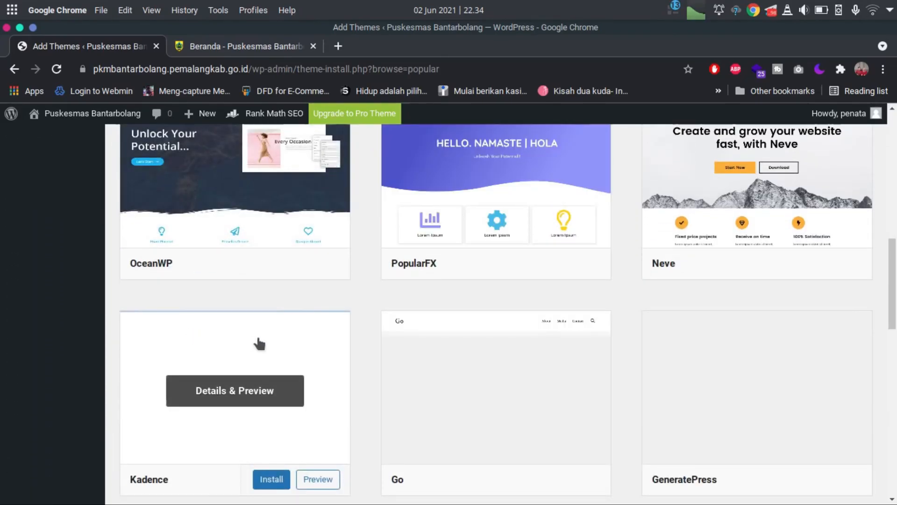
{"action": "scroll", "coordinate": [261, 343], "scroll_direction": "down", "scroll_amount": 3}
{"action": "scroll", "coordinate": [524, 356], "scroll_direction": "up", "scroll_amount": 15}
{"action": "scroll", "coordinate": [525, 359], "scroll_direction": "up", "scroll_amount": 2}
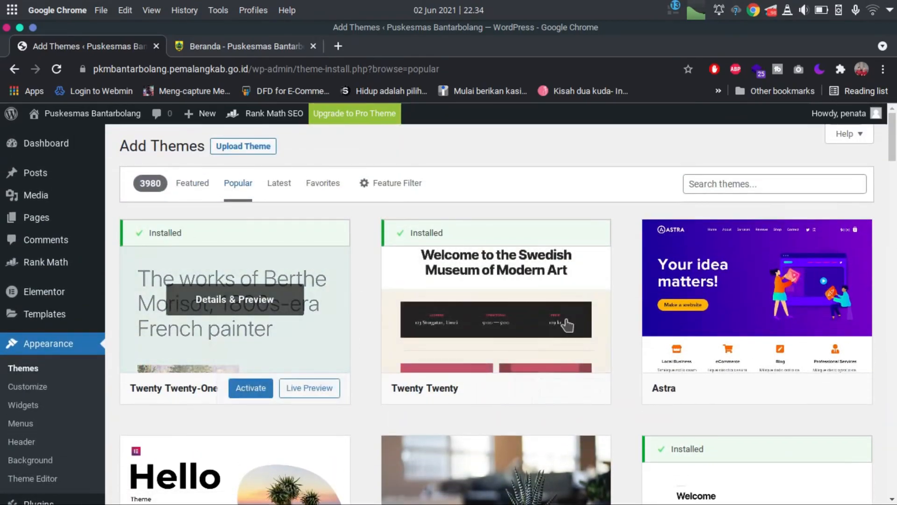
{"action": "scroll", "coordinate": [166, 360], "scroll_direction": "down", "scroll_amount": 4}
{"action": "scroll", "coordinate": [406, 404], "scroll_direction": "down", "scroll_amount": 18}
{"action": "scroll", "coordinate": [646, 377], "scroll_direction": "down", "scroll_amount": 12}
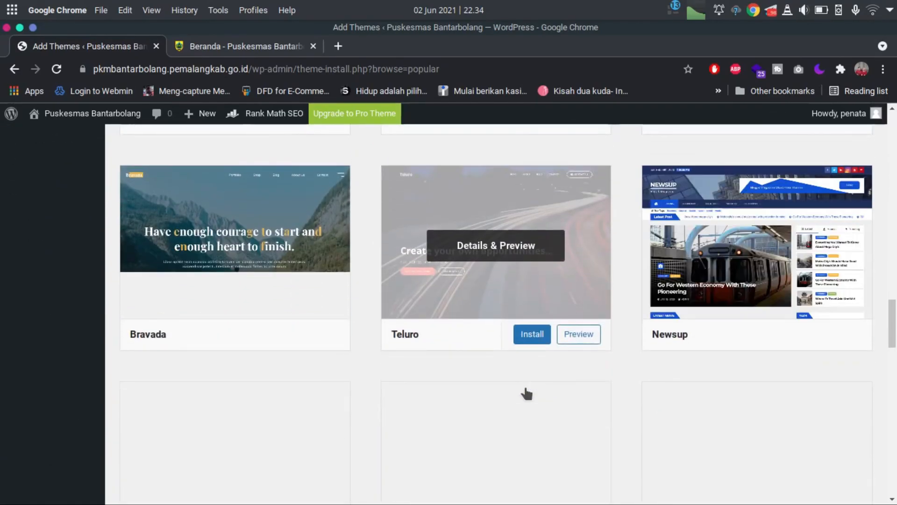
{"action": "scroll", "coordinate": [527, 394], "scroll_direction": "down", "scroll_amount": 4}
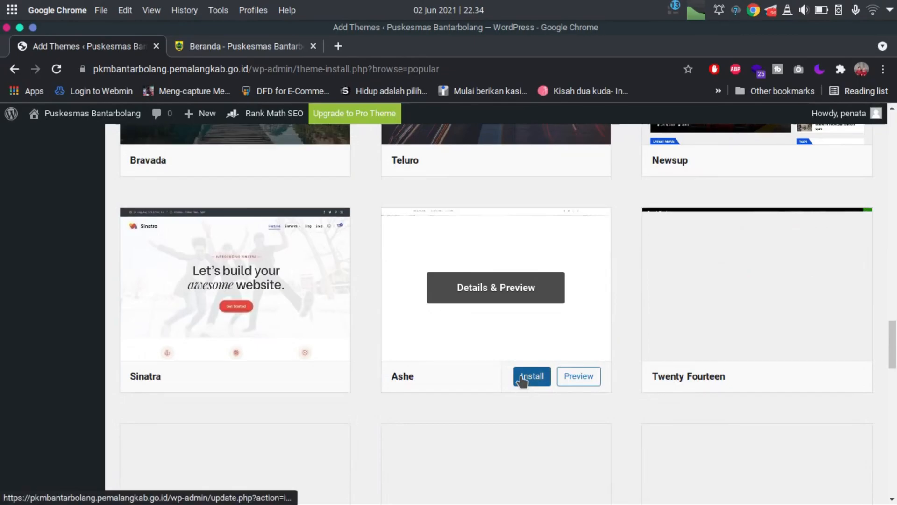
{"action": "scroll", "coordinate": [514, 378], "scroll_direction": "up", "scroll_amount": 4}
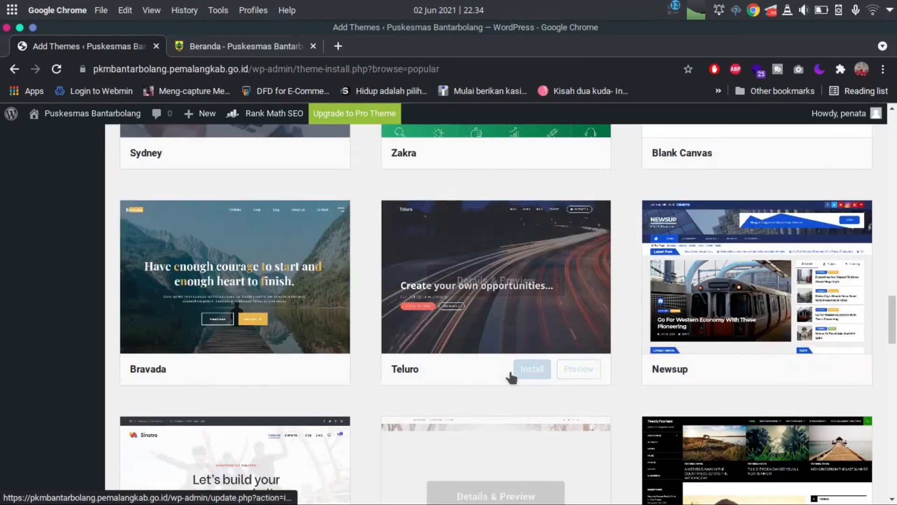
{"action": "scroll", "coordinate": [512, 378], "scroll_direction": "up", "scroll_amount": 20}
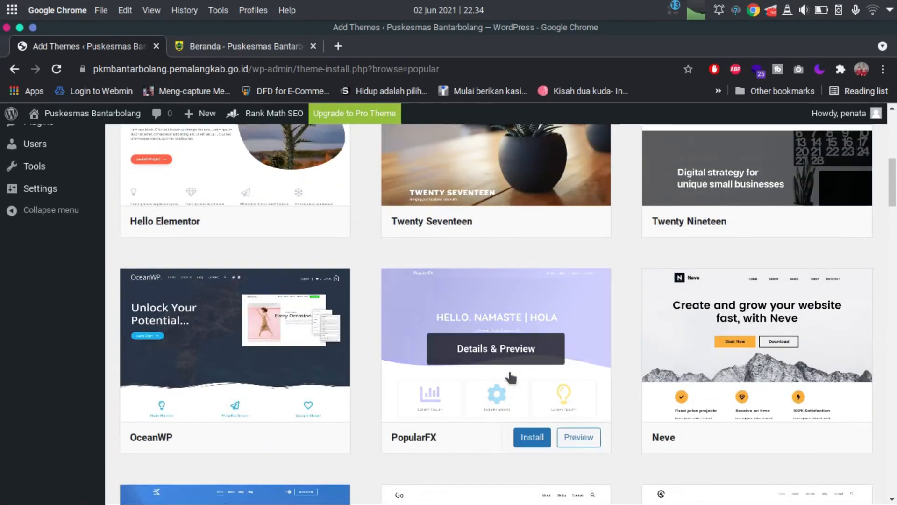
{"action": "scroll", "coordinate": [508, 367], "scroll_direction": "up", "scroll_amount": 8}
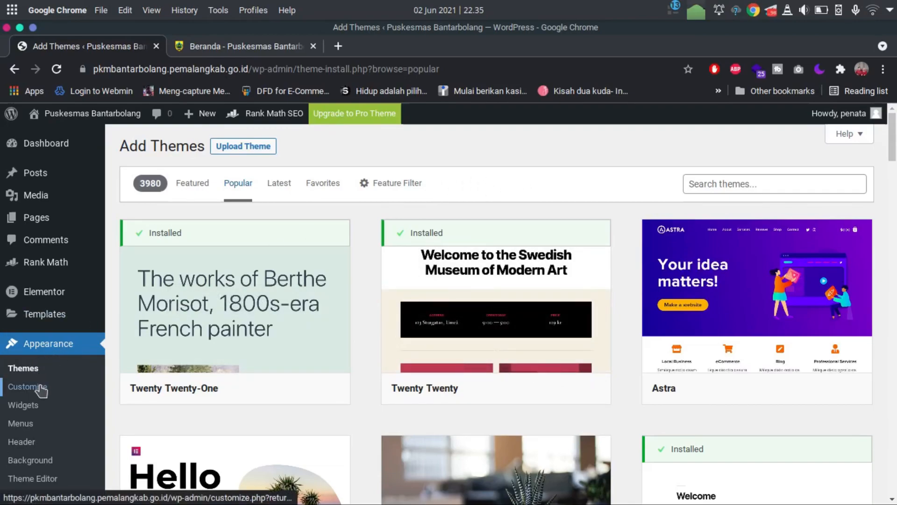
{"action": "left_click", "coordinate": [22, 368]}
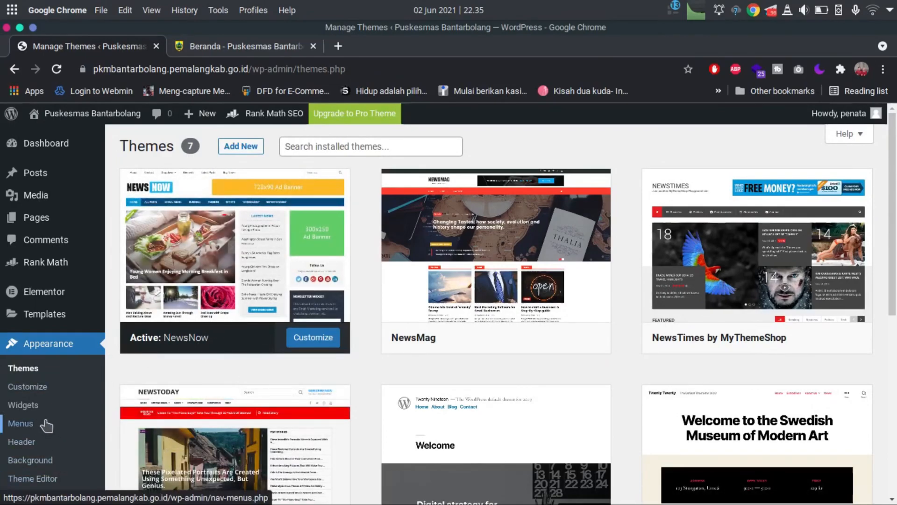
Customize the active NewsNow theme by setting banjardawa2.jpg from the media library as the logo in Theme Settings.
{"action": "left_click", "coordinate": [37, 390]}
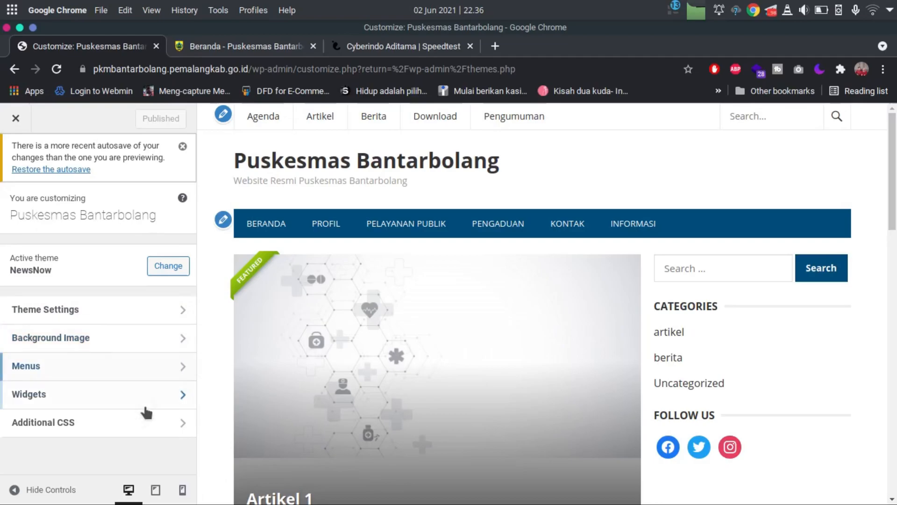
{"action": "left_click", "coordinate": [158, 311]}
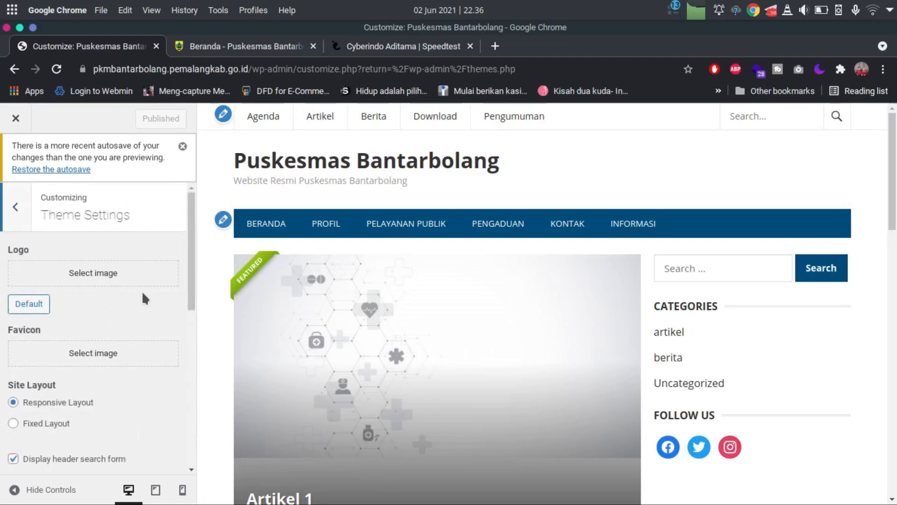
{"action": "left_click", "coordinate": [117, 275]}
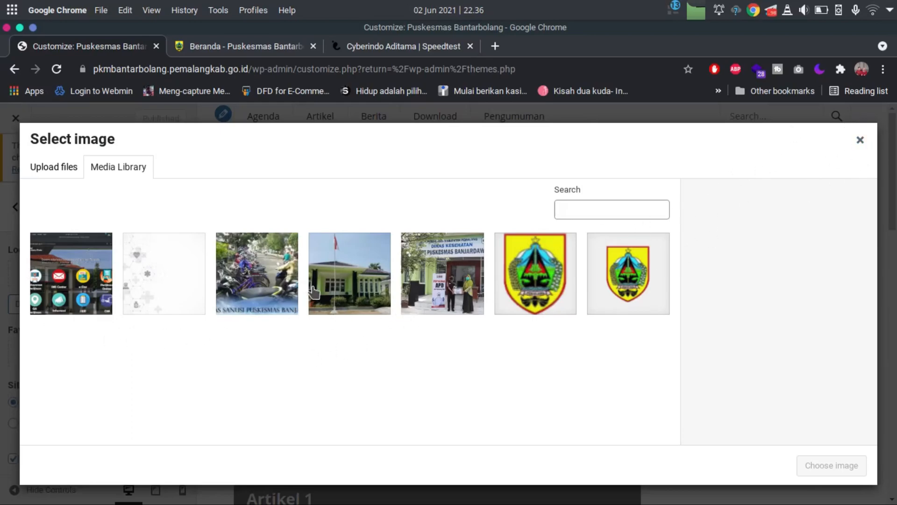
{"action": "left_click", "coordinate": [344, 289]}
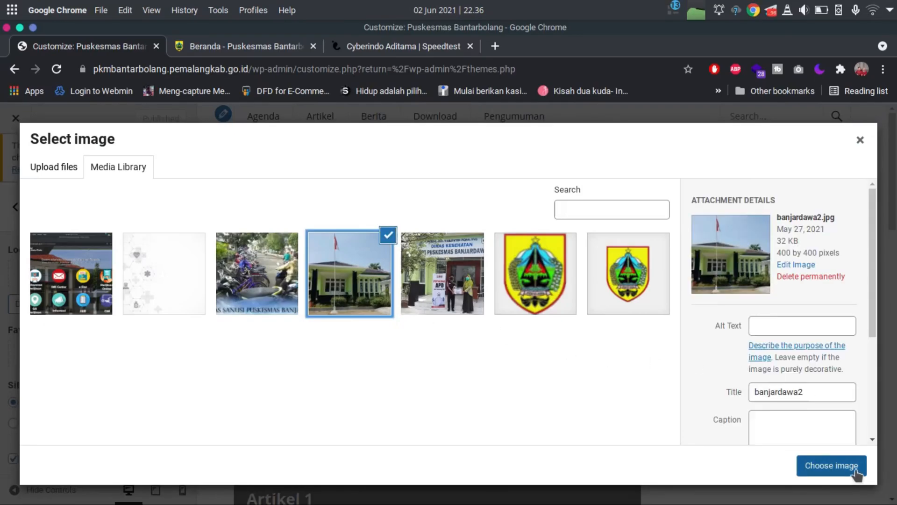
{"action": "left_click", "coordinate": [858, 473]}
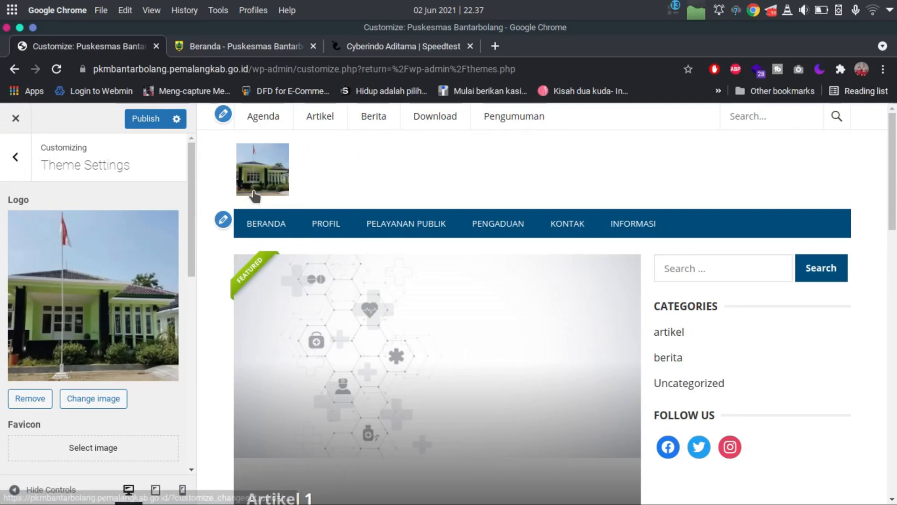
Remove the logo image from the Theme Settings and compare with the public Beranda page.
{"action": "left_click", "coordinate": [38, 397]}
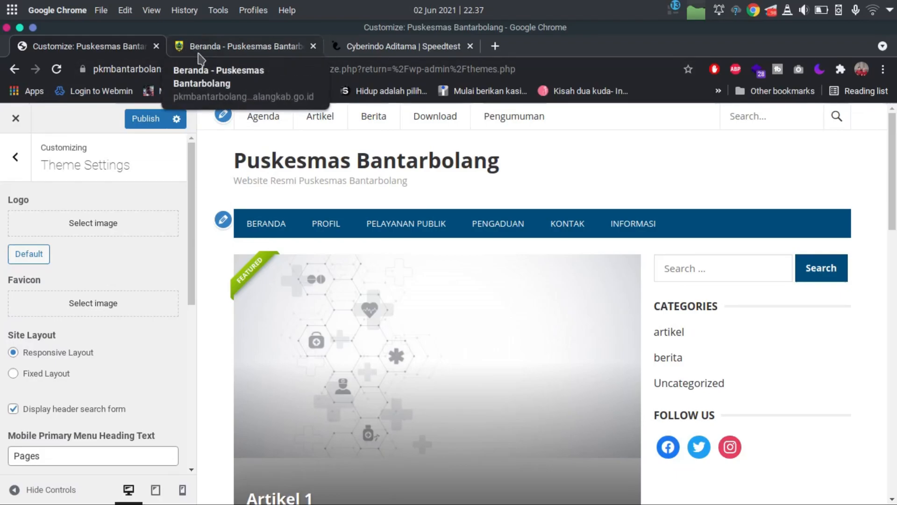
{"action": "left_click", "coordinate": [183, 46]}
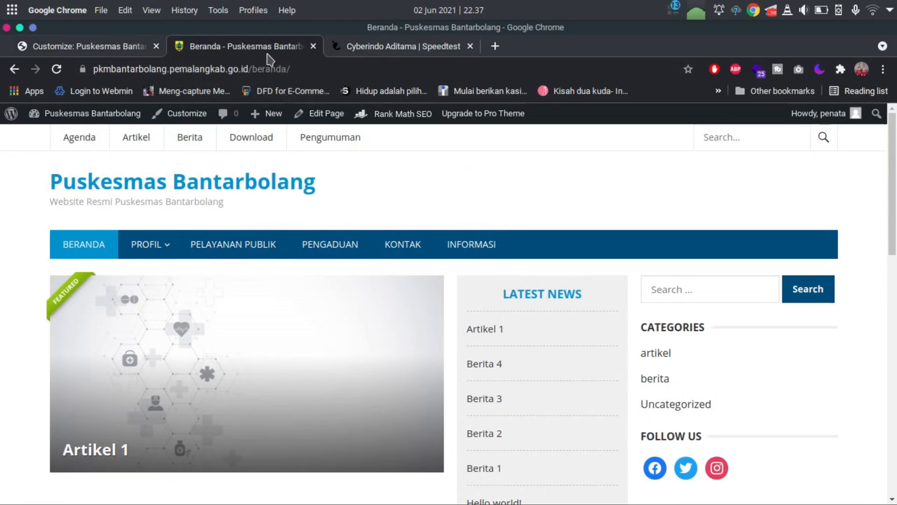
{"action": "left_click", "coordinate": [82, 53]}
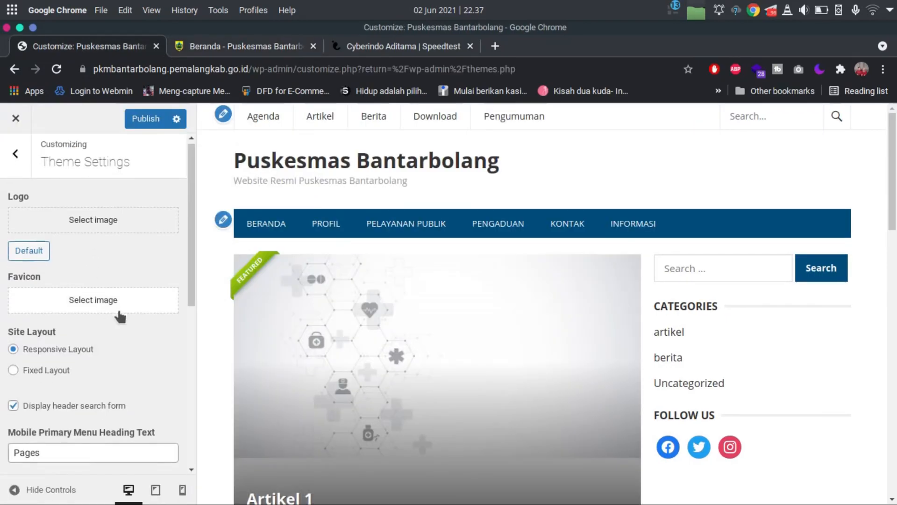
Examine the remaining Theme Settings, including the choices for the number of latest posts, against the news list in the homepage preview.
{"action": "scroll", "coordinate": [131, 316], "scroll_direction": "down", "scroll_amount": 3}
{"action": "scroll", "coordinate": [130, 309], "scroll_direction": "down", "scroll_amount": 3}
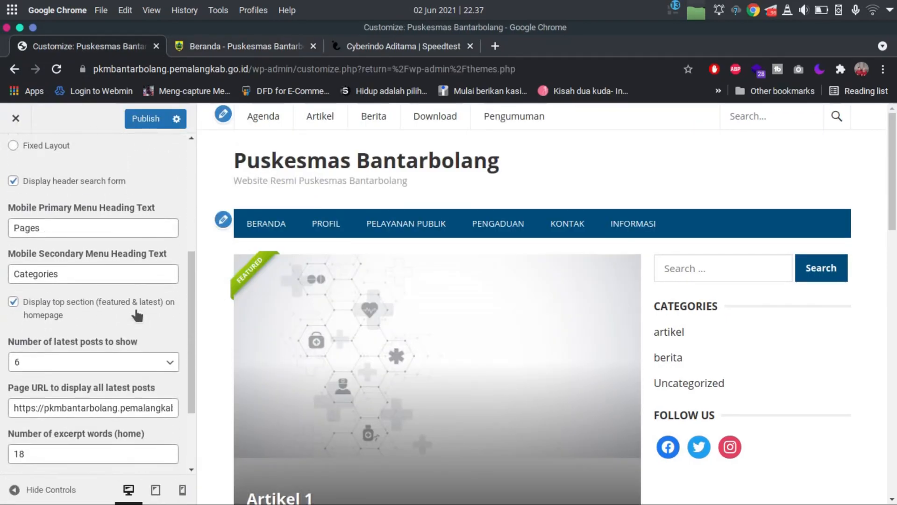
{"action": "scroll", "coordinate": [174, 303], "scroll_direction": "down", "scroll_amount": 3}
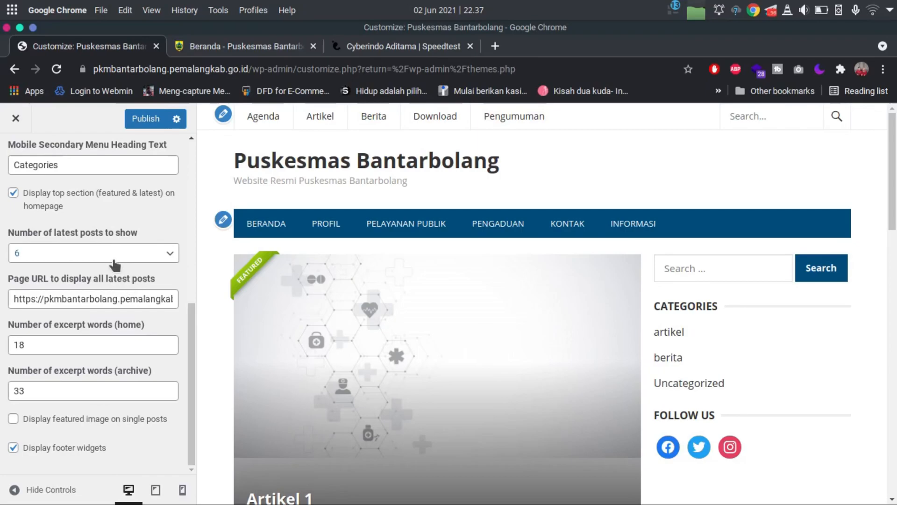
{"action": "left_click", "coordinate": [86, 258]}
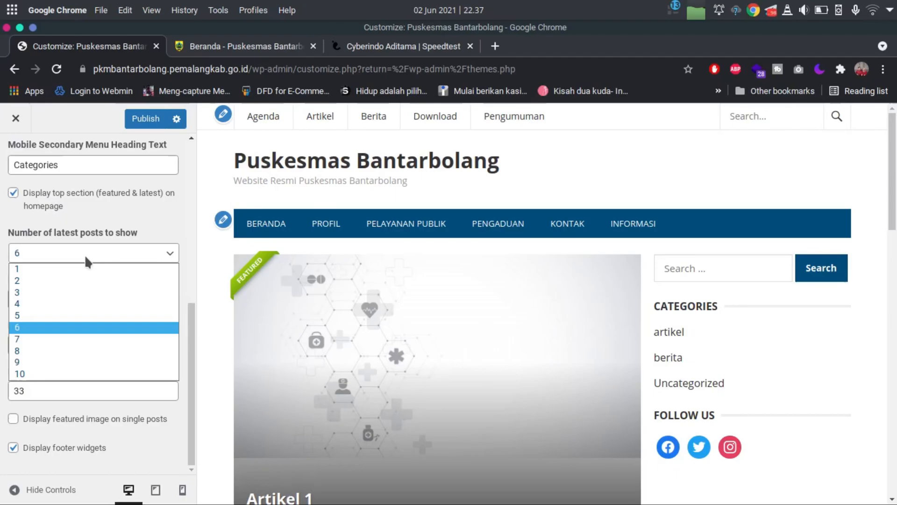
{"action": "left_click", "coordinate": [148, 225]}
{"action": "scroll", "coordinate": [458, 287], "scroll_direction": "down", "scroll_amount": 8}
{"action": "scroll", "coordinate": [458, 287], "scroll_direction": "down", "scroll_amount": 10}
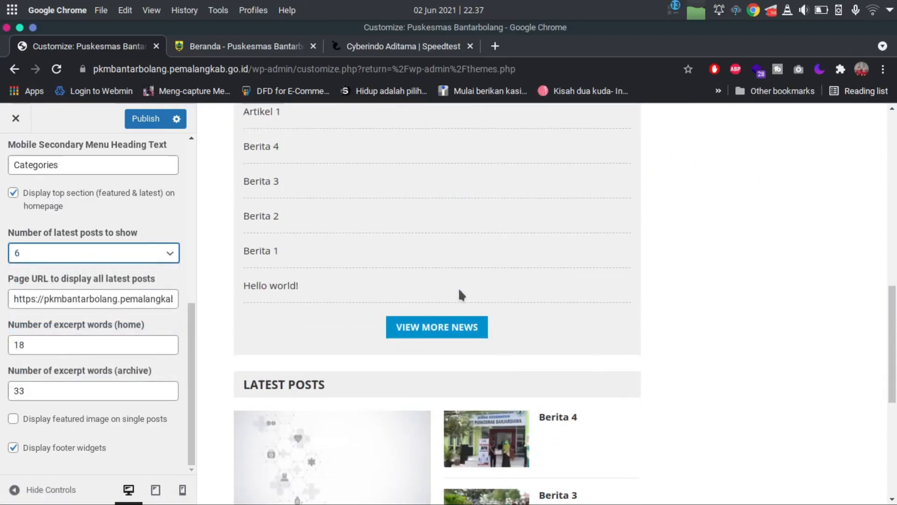
{"action": "scroll", "coordinate": [308, 285], "scroll_direction": "up", "scroll_amount": 3}
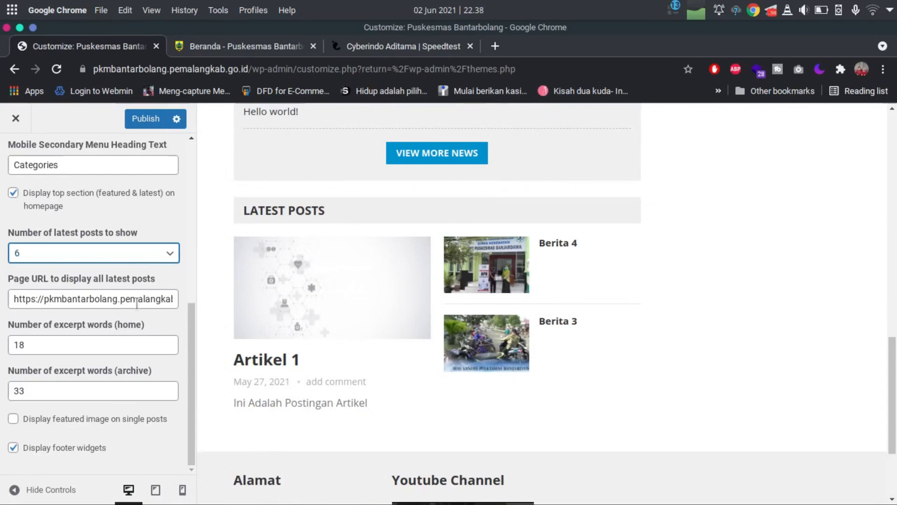
Review the Theme Settings again, from logo, favicon and site layout to excerpt word counts and footer widgets.
{"action": "scroll", "coordinate": [99, 296], "scroll_direction": "up", "scroll_amount": 3}
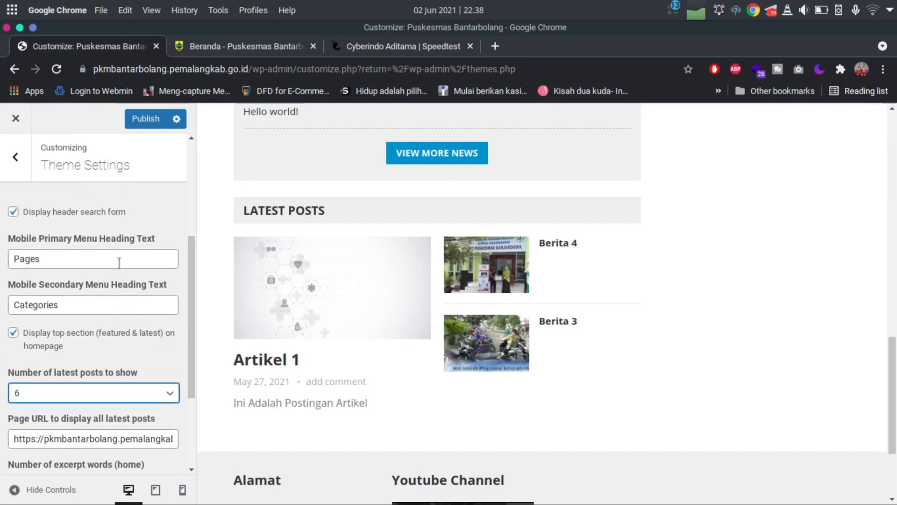
{"action": "scroll", "coordinate": [119, 264], "scroll_direction": "up", "scroll_amount": 2}
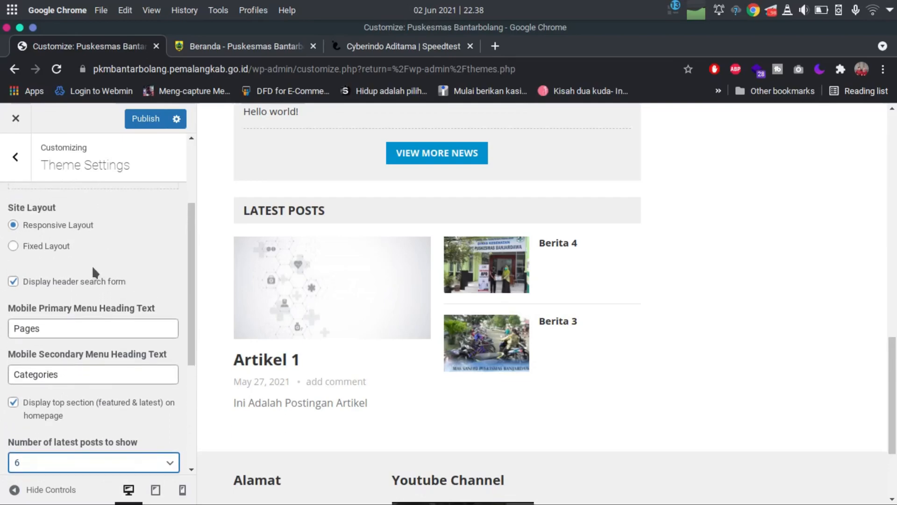
{"action": "scroll", "coordinate": [74, 271], "scroll_direction": "up", "scroll_amount": 2}
{"action": "scroll", "coordinate": [80, 284], "scroll_direction": "down", "scroll_amount": 6}
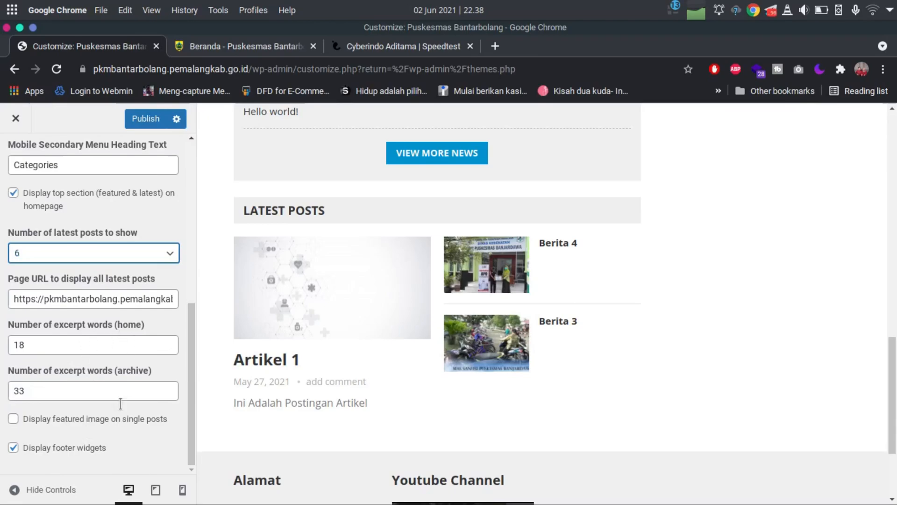
{"action": "scroll", "coordinate": [116, 381], "scroll_direction": "up", "scroll_amount": 6}
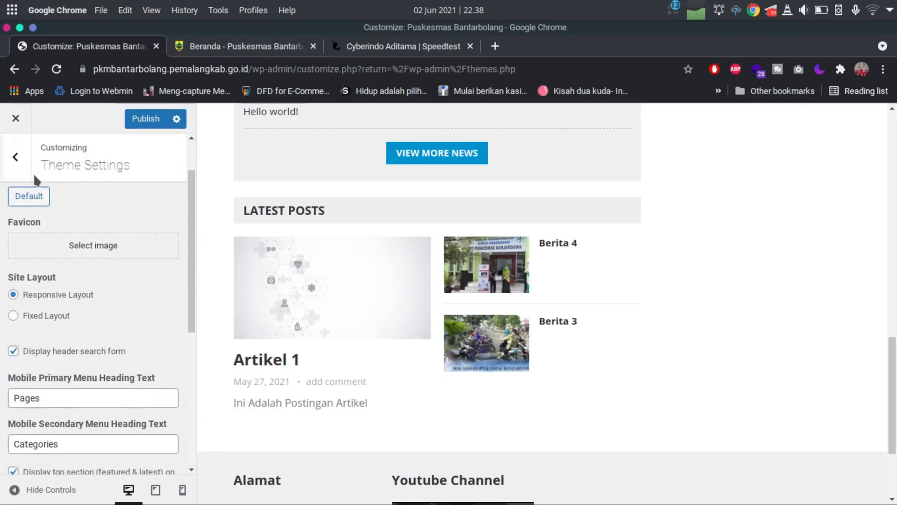
{"action": "scroll", "coordinate": [2, 360], "scroll_direction": "up", "scroll_amount": 2}
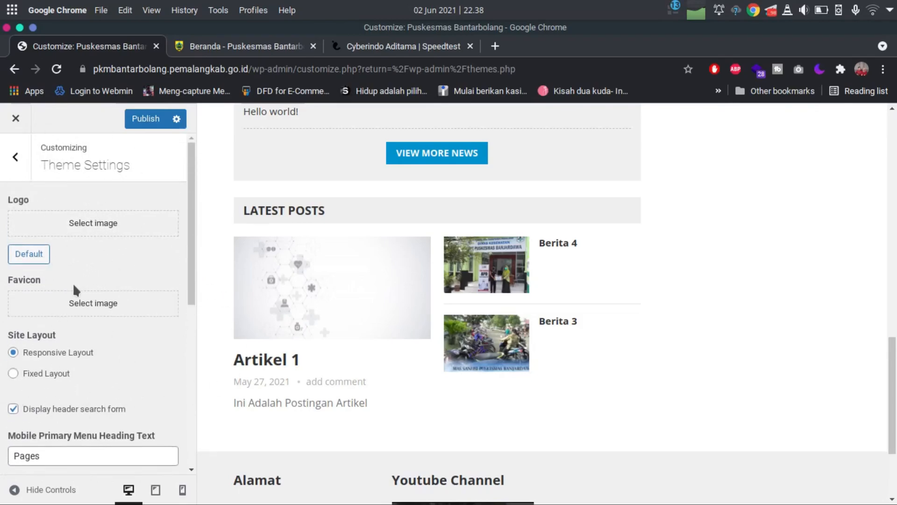
{"action": "scroll", "coordinate": [79, 369], "scroll_direction": "down", "scroll_amount": 7}
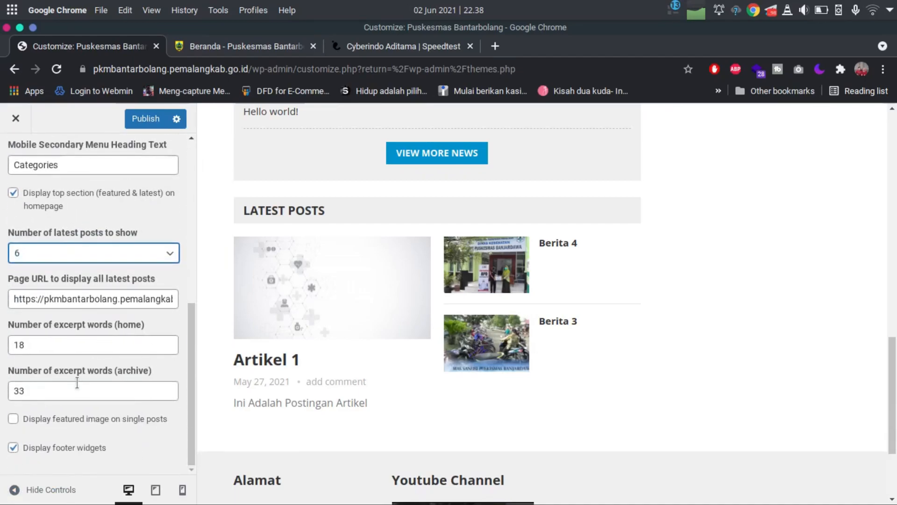
{"action": "scroll", "coordinate": [78, 382], "scroll_direction": "up", "scroll_amount": 6}
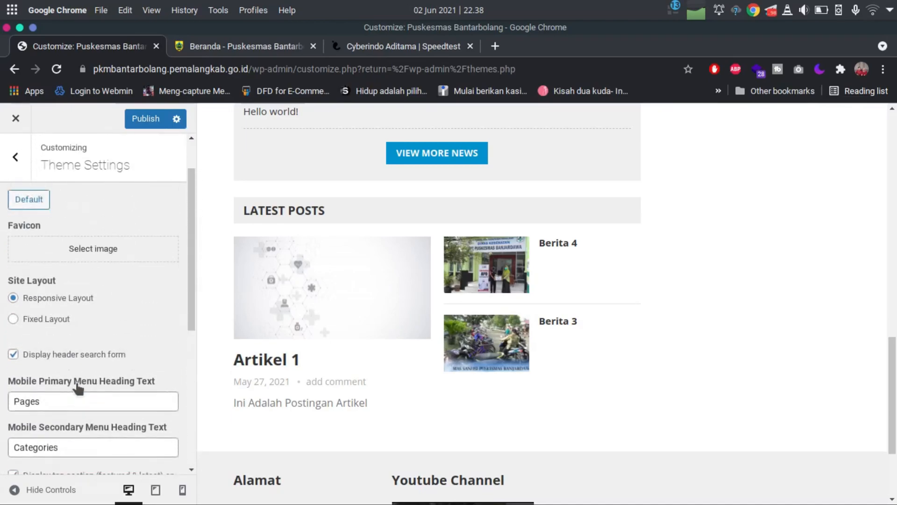
Set walpaper-kesehatan.jpg from the media library as the site's background image.
{"action": "left_click", "coordinate": [8, 172]}
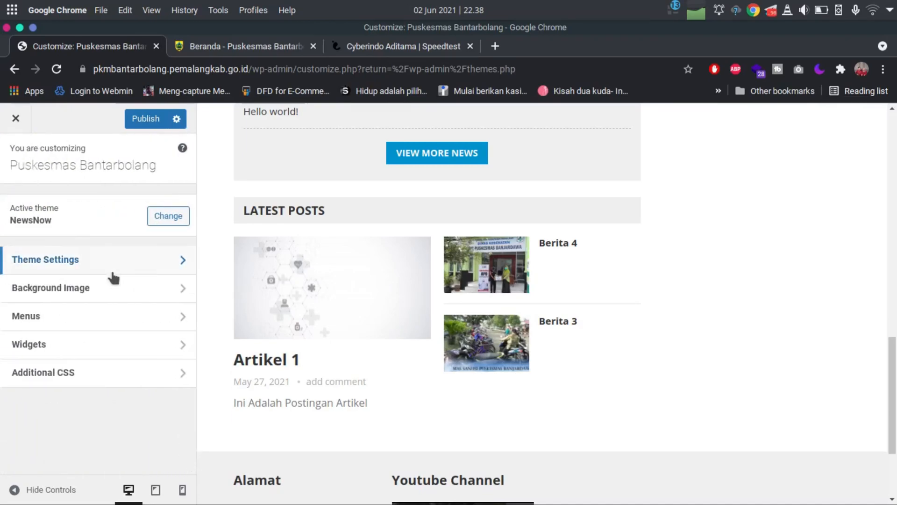
{"action": "left_click", "coordinate": [125, 299]}
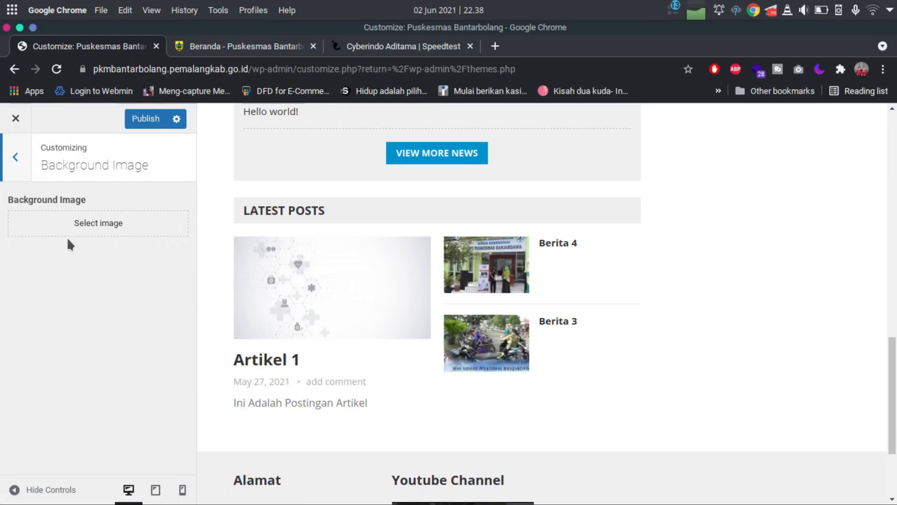
{"action": "left_click", "coordinate": [72, 221]}
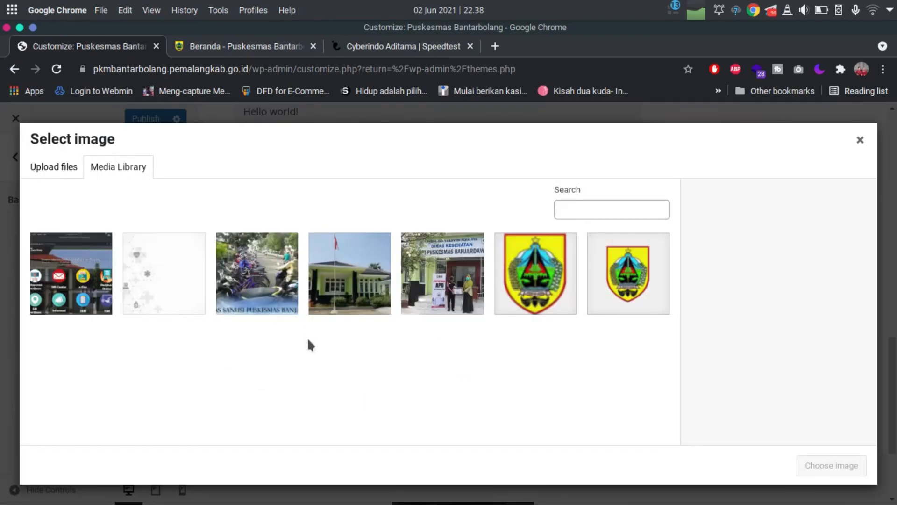
{"action": "left_click", "coordinate": [153, 240]}
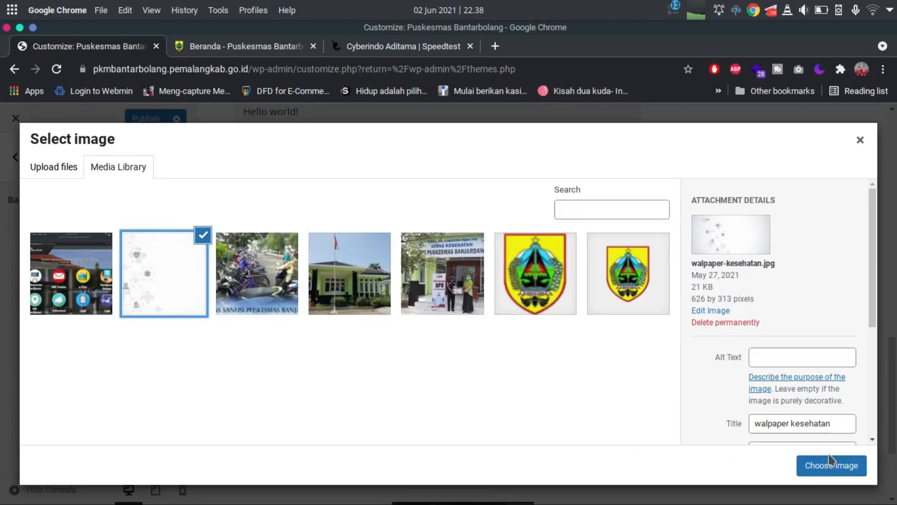
{"action": "left_click", "coordinate": [177, 284]}
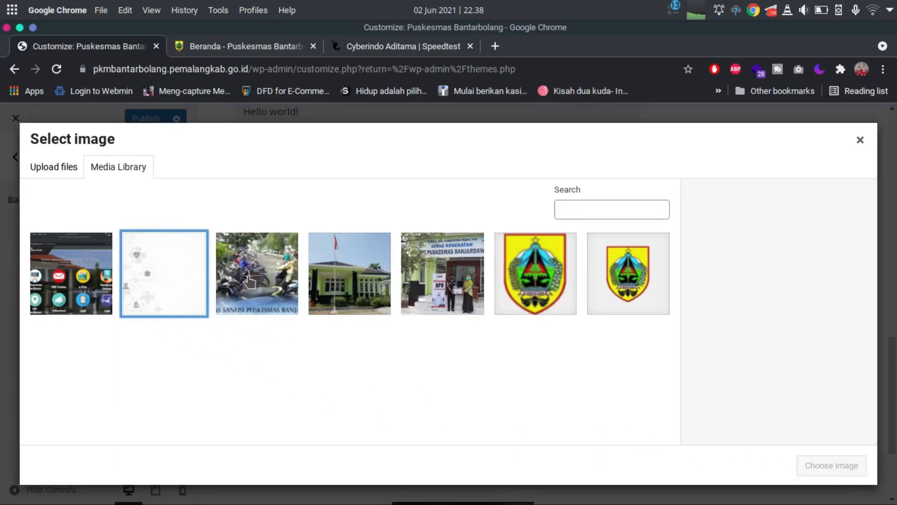
{"action": "left_click", "coordinate": [182, 280]}
{"action": "left_click", "coordinate": [855, 465]}
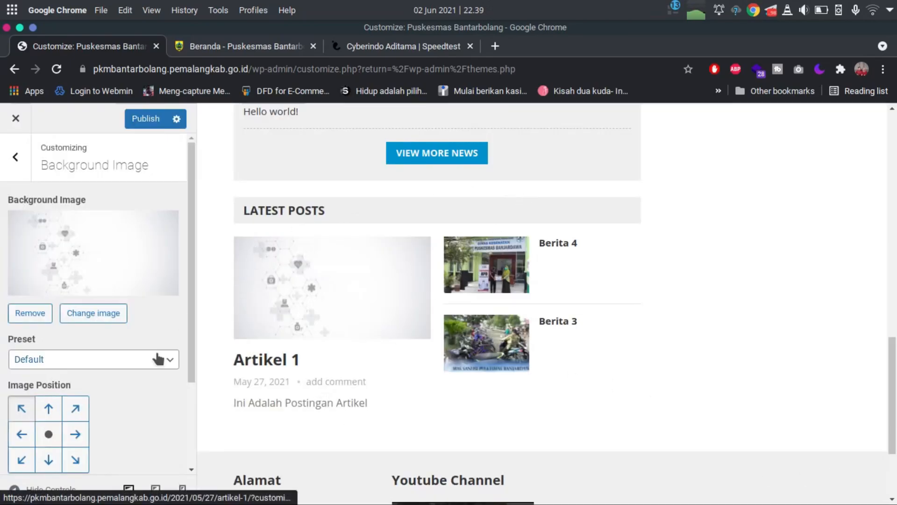
Set the background image position to center and publish the customization.
{"action": "scroll", "coordinate": [739, 278], "scroll_direction": "down", "scroll_amount": 1}
{"action": "scroll", "coordinate": [783, 277], "scroll_direction": "up", "scroll_amount": 15}
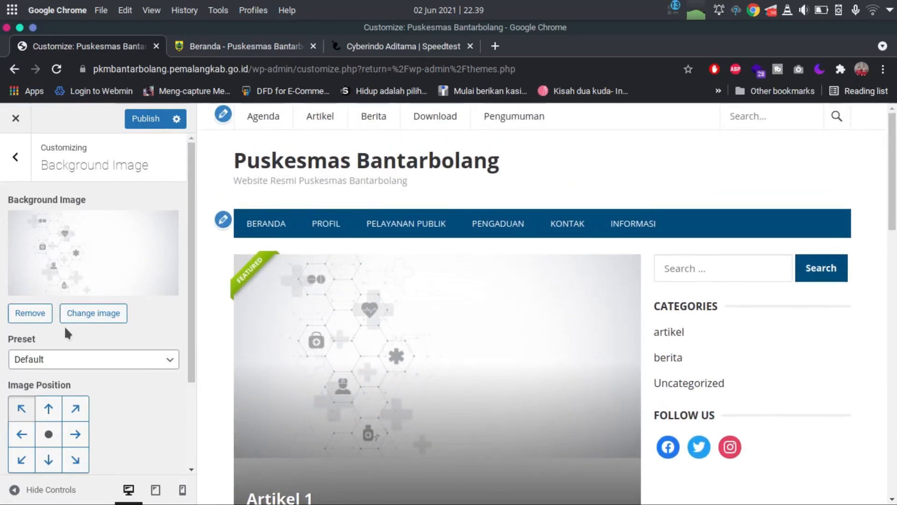
{"action": "scroll", "coordinate": [133, 371], "scroll_direction": "down", "scroll_amount": 2}
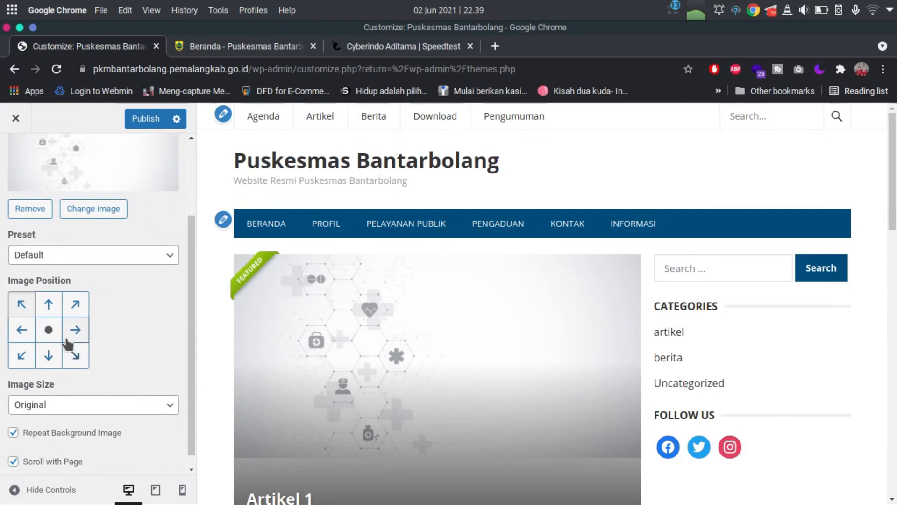
{"action": "scroll", "coordinate": [58, 339], "scroll_direction": "up", "scroll_amount": 2}
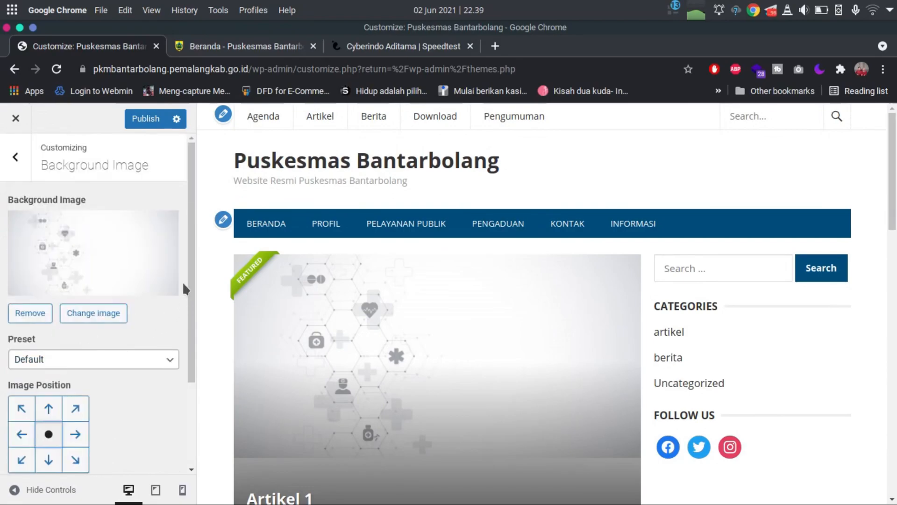
{"action": "scroll", "coordinate": [116, 397], "scroll_direction": "down", "scroll_amount": 2}
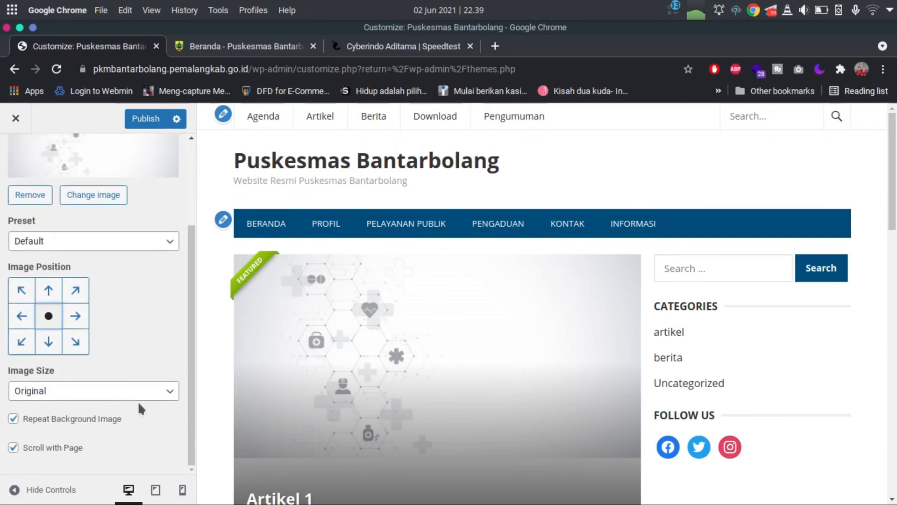
{"action": "left_click", "coordinate": [148, 117]}
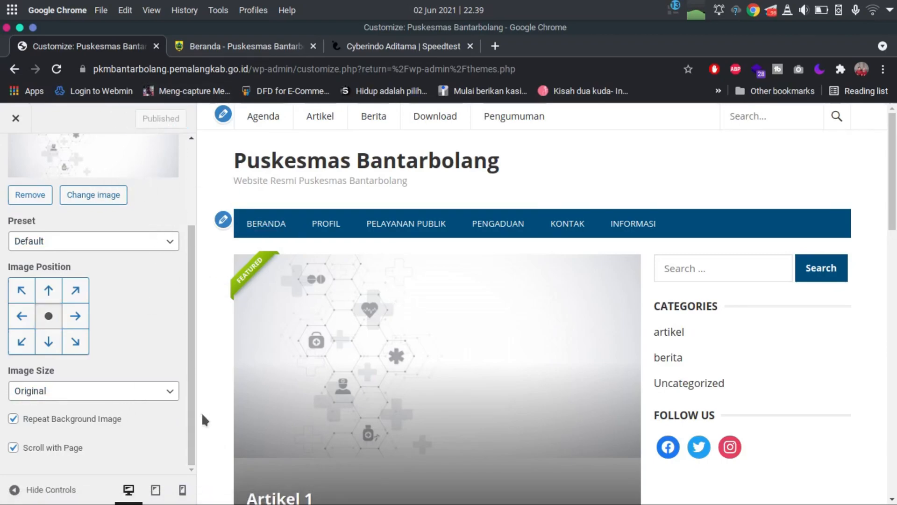
Check the published background in the preview and on the reloaded public Beranda page.
{"action": "scroll", "coordinate": [615, 344], "scroll_direction": "down", "scroll_amount": 8}
{"action": "scroll", "coordinate": [142, 265], "scroll_direction": "up", "scroll_amount": 3}
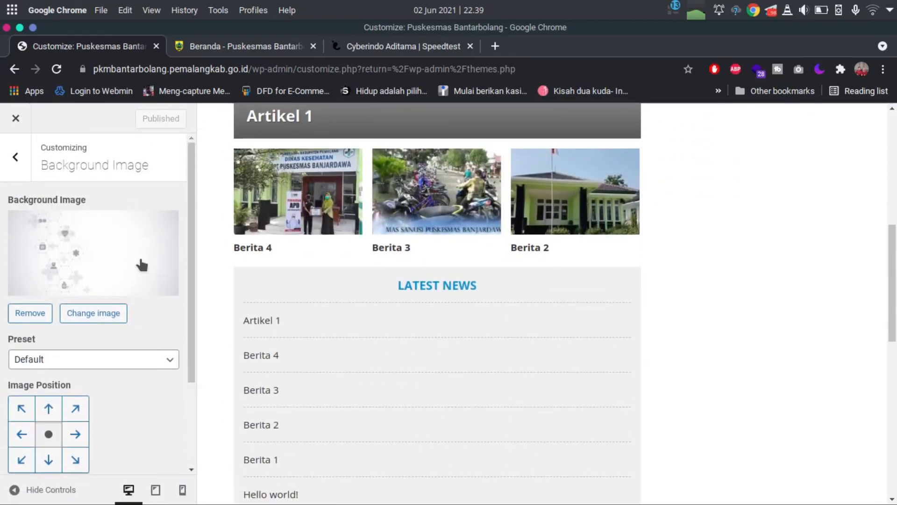
{"action": "left_click", "coordinate": [239, 46]}
{"action": "left_click", "coordinate": [56, 69]}
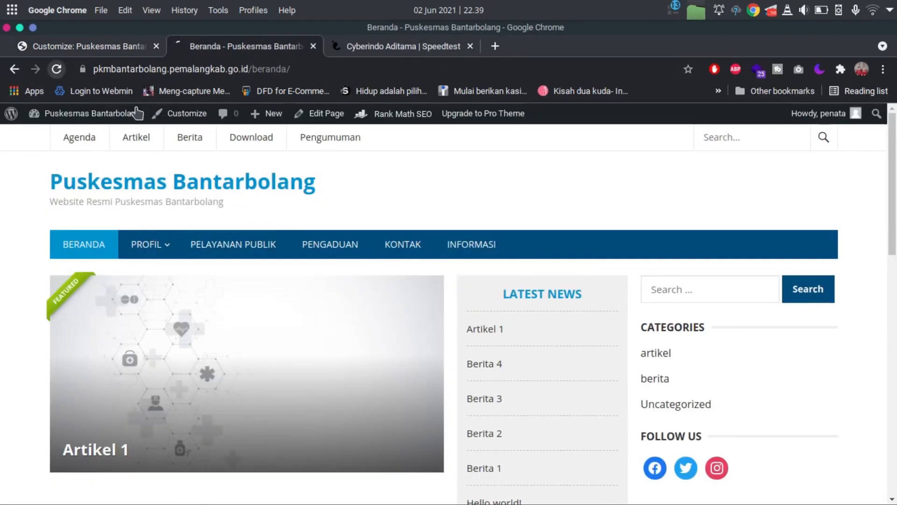
{"action": "scroll", "coordinate": [638, 306], "scroll_direction": "down", "scroll_amount": 1}
{"action": "scroll", "coordinate": [637, 304], "scroll_direction": "down", "scroll_amount": 12}
{"action": "scroll", "coordinate": [637, 304], "scroll_direction": "up", "scroll_amount": 13}
{"action": "scroll", "coordinate": [638, 304], "scroll_direction": "up", "scroll_amount": 1}
Set the background image preset to Repeat, publish it, and check the lower part of the public Beranda page.
{"action": "left_click", "coordinate": [84, 46]}
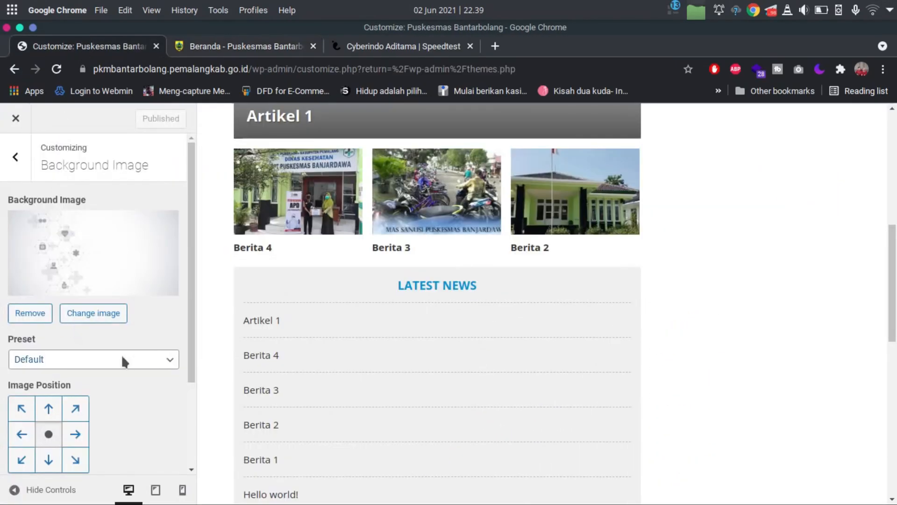
{"action": "scroll", "coordinate": [136, 371], "scroll_direction": "down", "scroll_amount": 1}
{"action": "scroll", "coordinate": [18, 181], "scroll_direction": "down", "scroll_amount": 7}
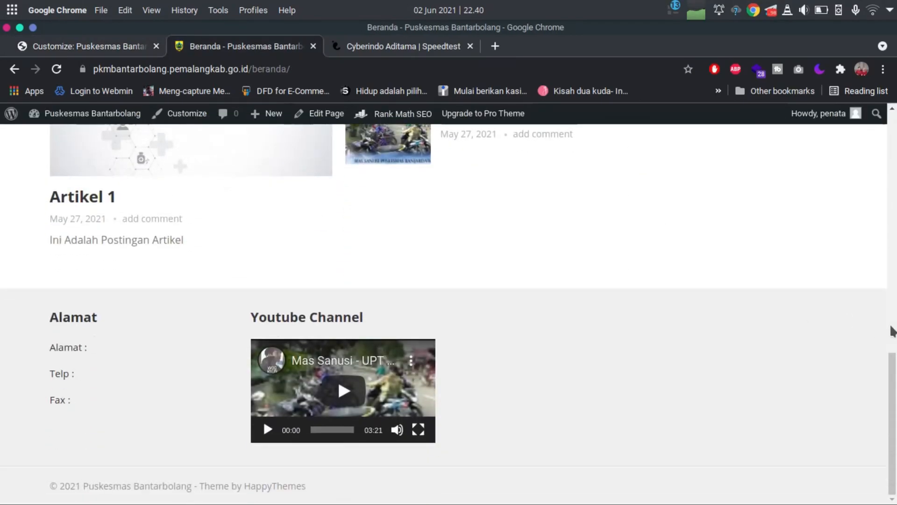
{"action": "scroll", "coordinate": [633, 282], "scroll_direction": "up", "scroll_amount": 2}
{"action": "left_click", "coordinate": [75, 49]}
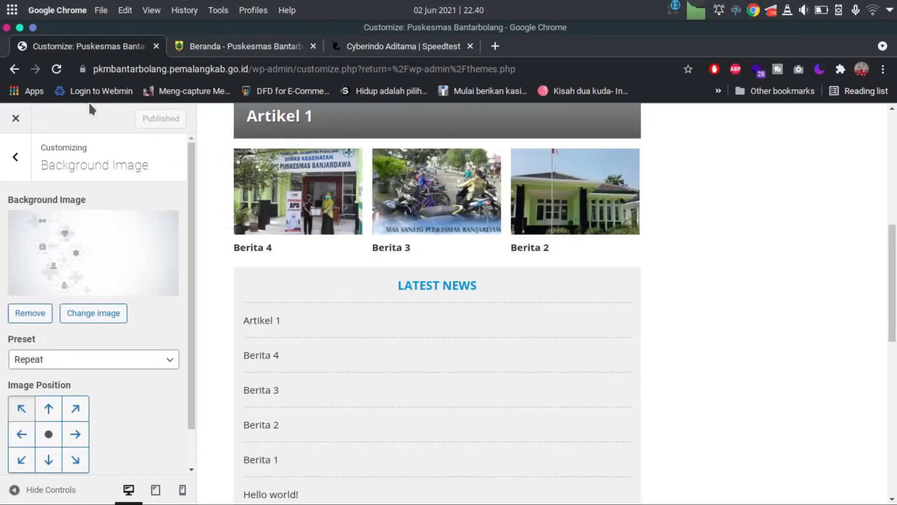
Review the options of the Repeat background preset and look over the public Beranda page up to its header.
{"action": "scroll", "coordinate": [133, 317], "scroll_direction": "down", "scroll_amount": 1}
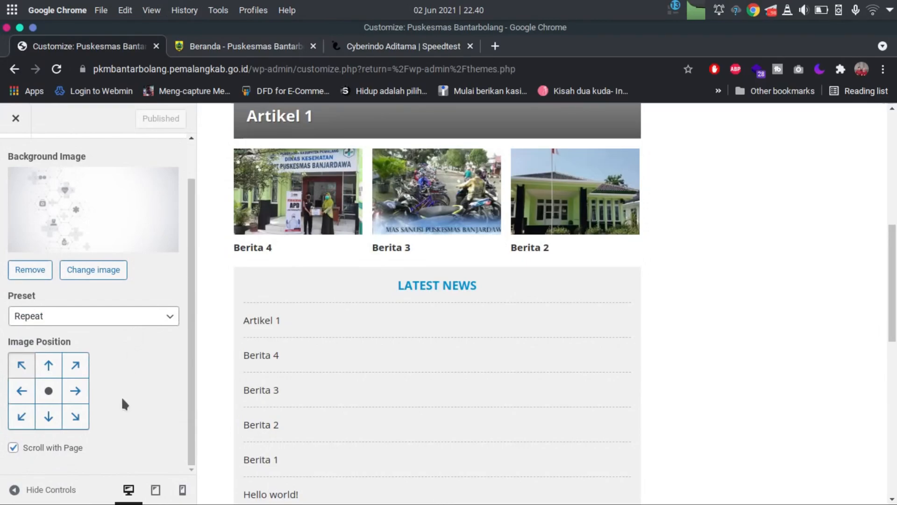
{"action": "scroll", "coordinate": [120, 395], "scroll_direction": "up", "scroll_amount": 1}
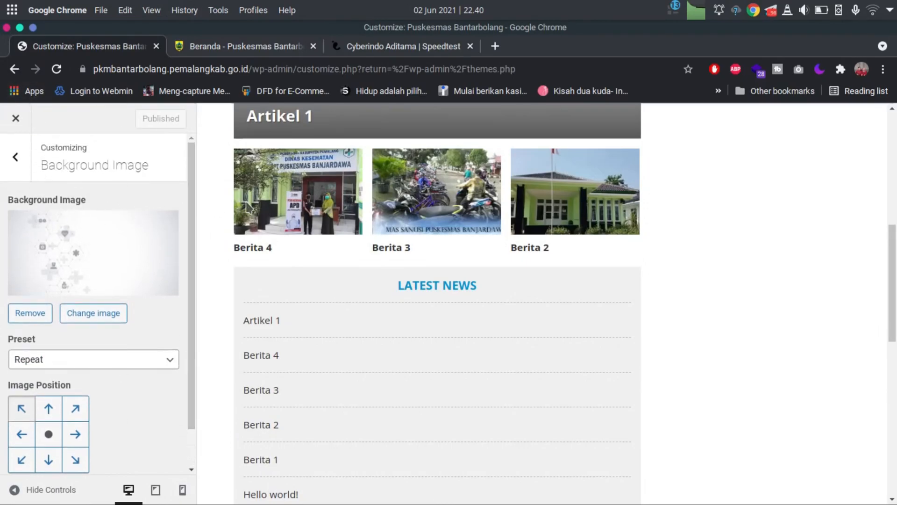
{"action": "left_click", "coordinate": [235, 45]}
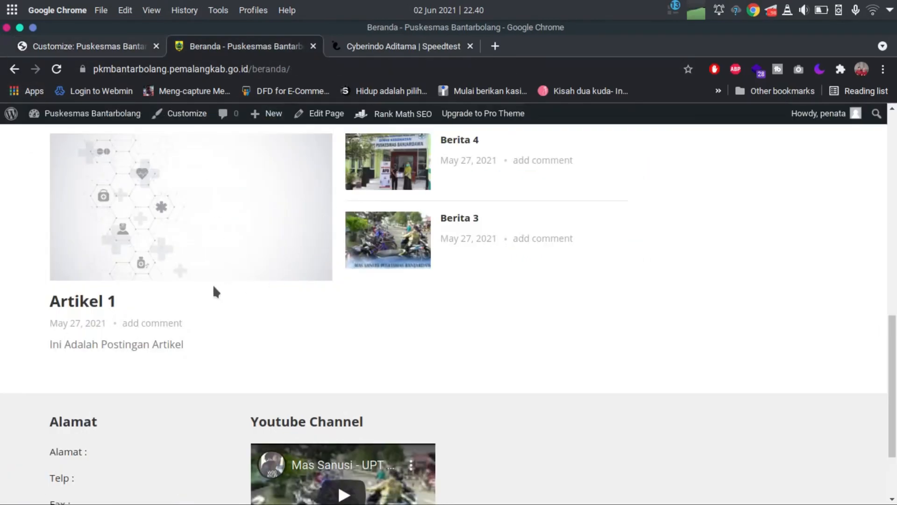
{"action": "scroll", "coordinate": [212, 285], "scroll_direction": "up", "scroll_amount": 10}
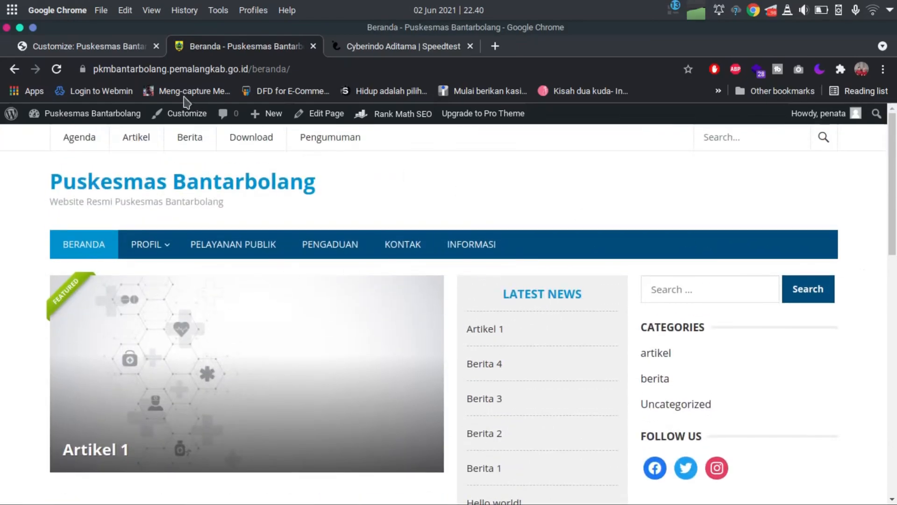
Remove the background image in the customizer, publish the change, and return to the main customizer sections.
{"action": "left_click", "coordinate": [136, 49]}
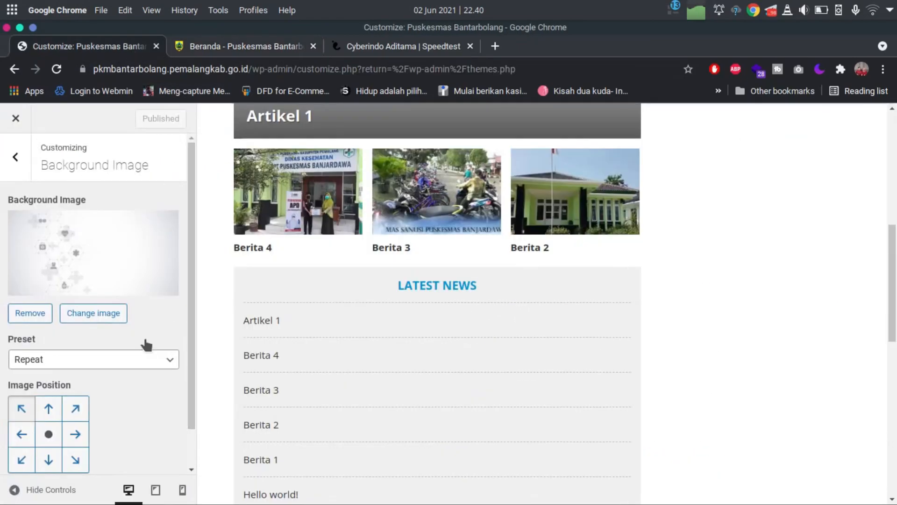
{"action": "left_click", "coordinate": [33, 312]}
{"action": "left_click", "coordinate": [151, 123]}
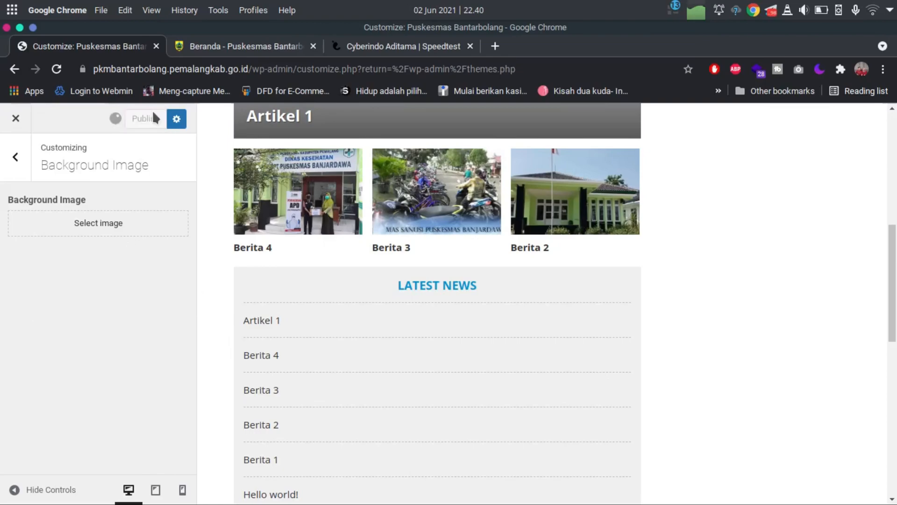
{"action": "left_click", "coordinate": [16, 177]}
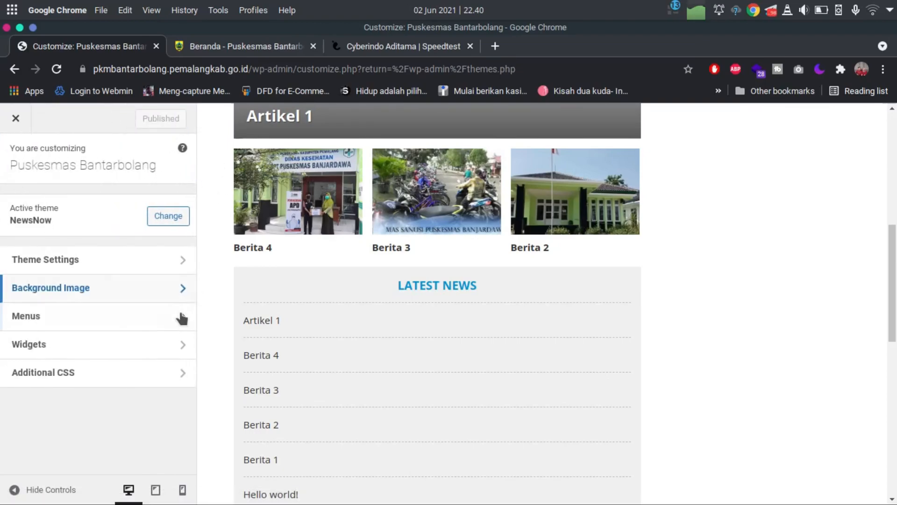
View the customizer's list of menus and compare it with the navigation bars on the public Beranda page.
{"action": "left_click", "coordinate": [104, 316]}
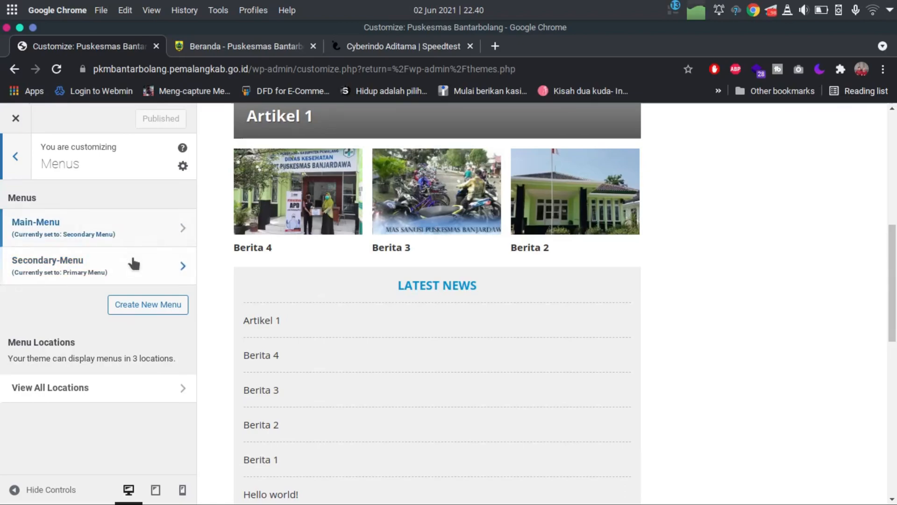
{"action": "left_click", "coordinate": [260, 45]}
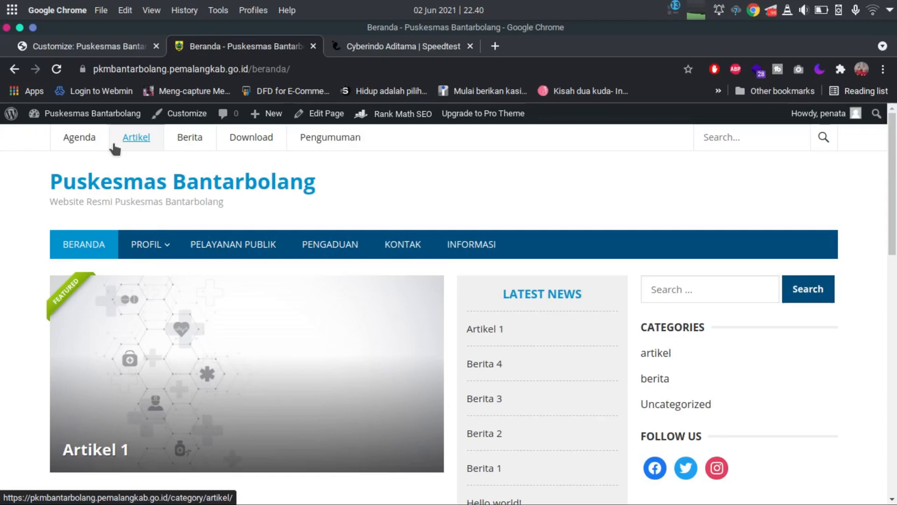
{"action": "left_click", "coordinate": [94, 46]}
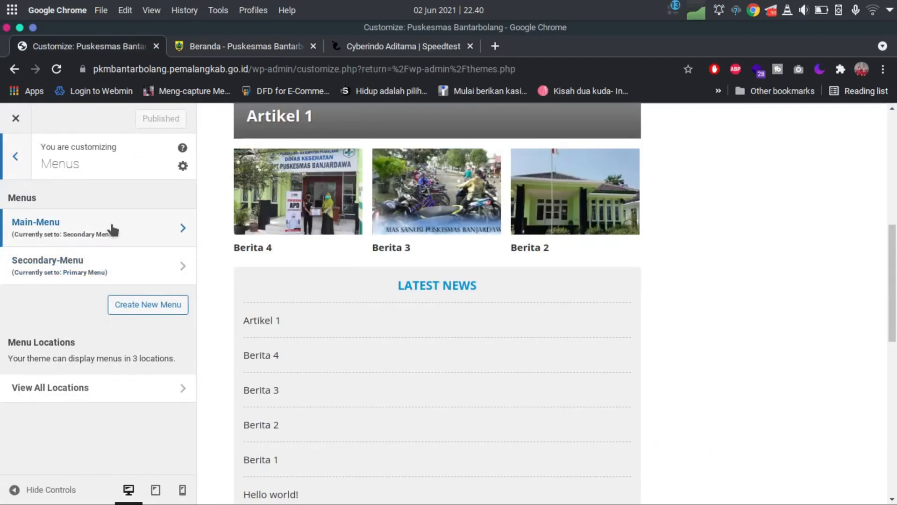
Review the Main-Menu's items and display locations in the customizer, and return to the list of menus.
{"action": "left_click", "coordinate": [178, 222]}
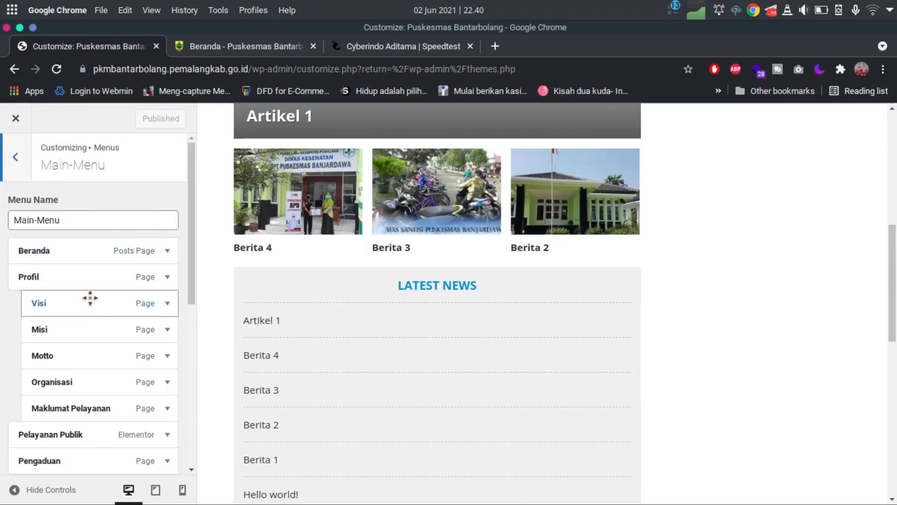
{"action": "scroll", "coordinate": [100, 431], "scroll_direction": "down", "scroll_amount": 4}
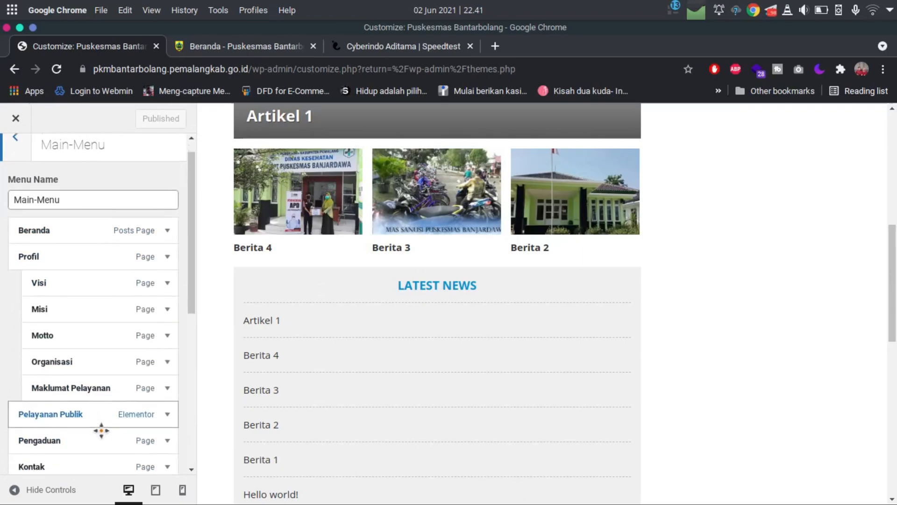
{"action": "scroll", "coordinate": [101, 429], "scroll_direction": "up", "scroll_amount": 4}
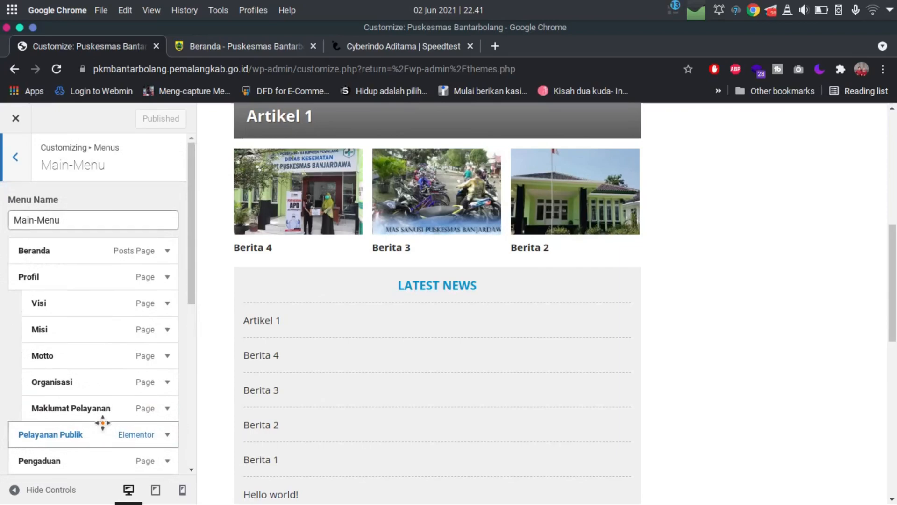
{"action": "scroll", "coordinate": [81, 364], "scroll_direction": "down", "scroll_amount": 3}
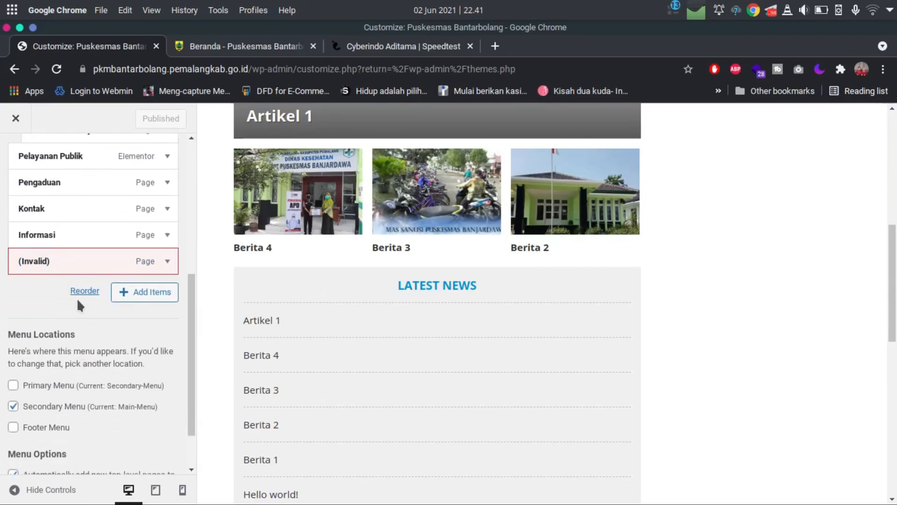
{"action": "scroll", "coordinate": [74, 301], "scroll_direction": "up", "scroll_amount": 3}
{"action": "scroll", "coordinate": [109, 322], "scroll_direction": "up", "scroll_amount": 4}
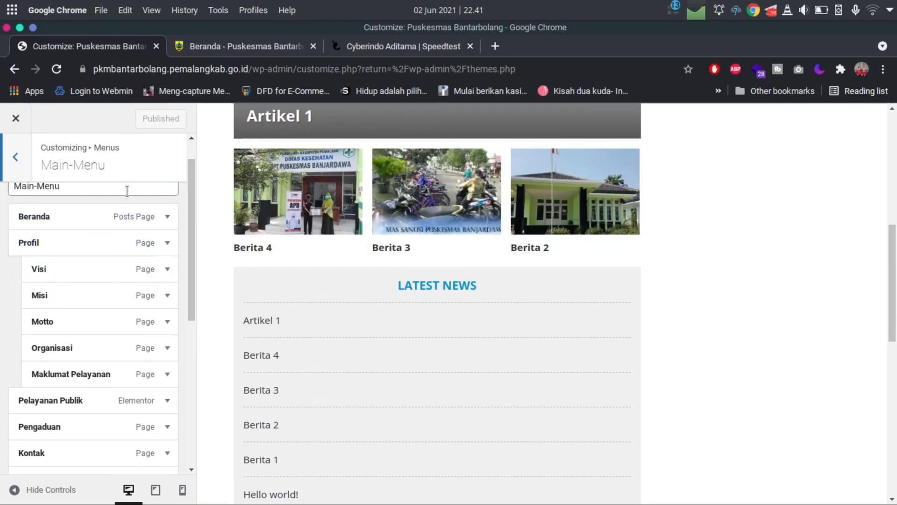
{"action": "left_click", "coordinate": [16, 161]}
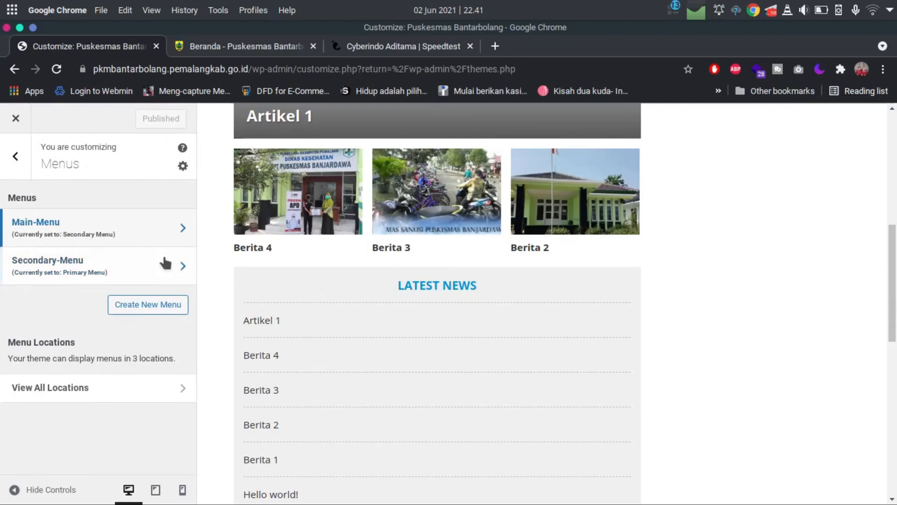
View the items of Secondary-Menu in the customizer and compare them with the public Beranda page's navigation.
{"action": "left_click", "coordinate": [164, 267]}
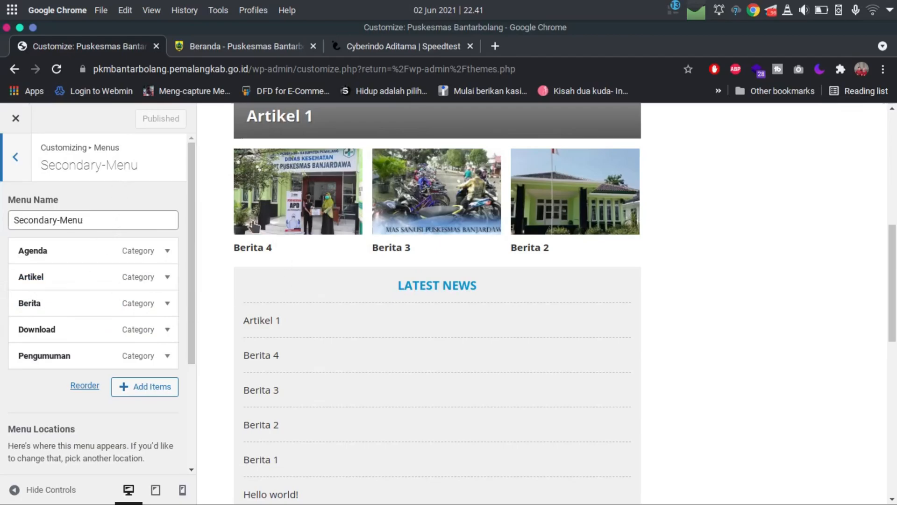
{"action": "scroll", "coordinate": [221, 307], "scroll_direction": "up", "scroll_amount": 2}
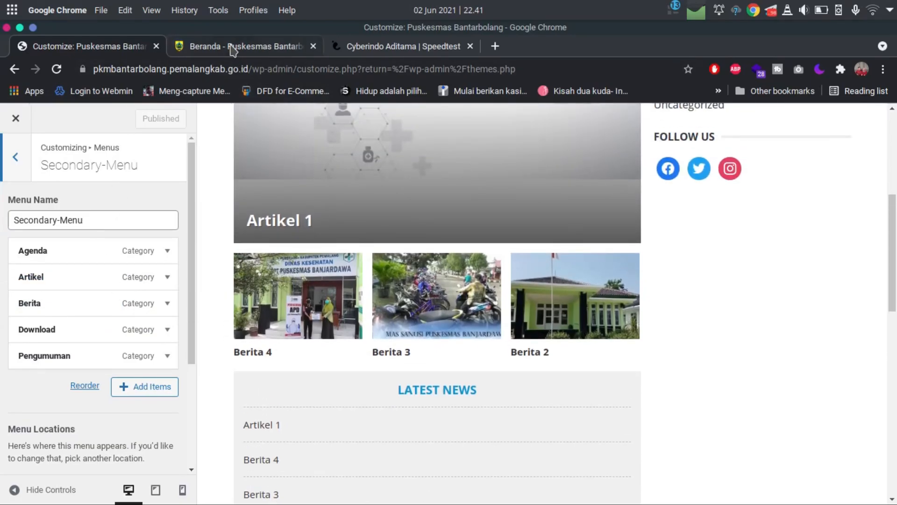
{"action": "left_click", "coordinate": [260, 47]}
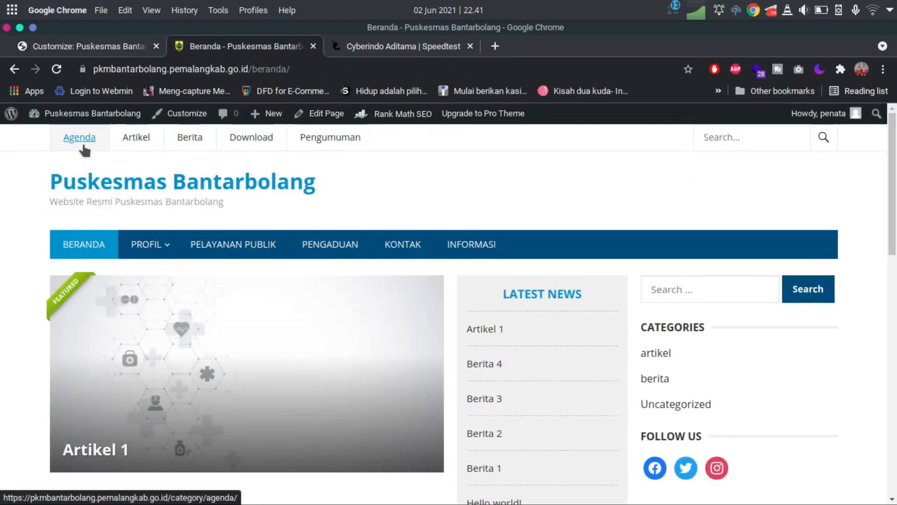
Visit the Berita category page on the public site and look through its list of posts.
{"action": "left_click", "coordinate": [191, 139]}
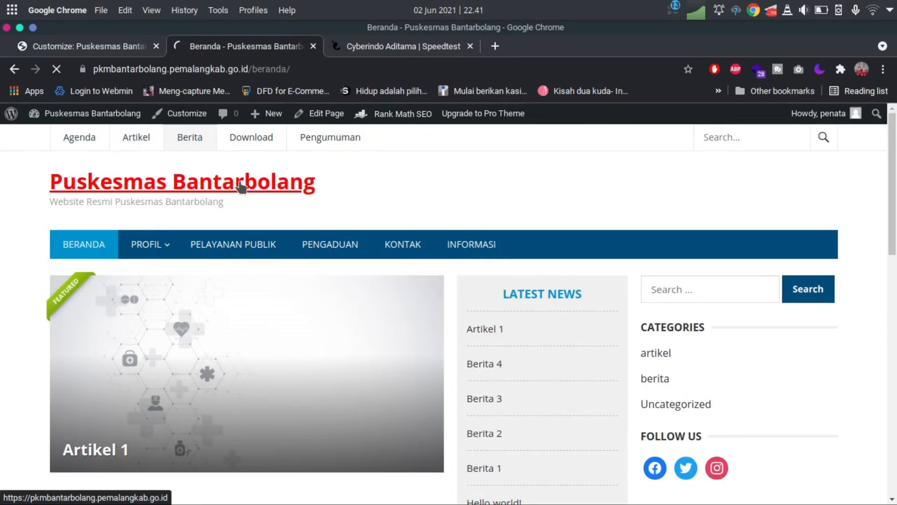
{"action": "scroll", "coordinate": [333, 410], "scroll_direction": "down", "scroll_amount": 6}
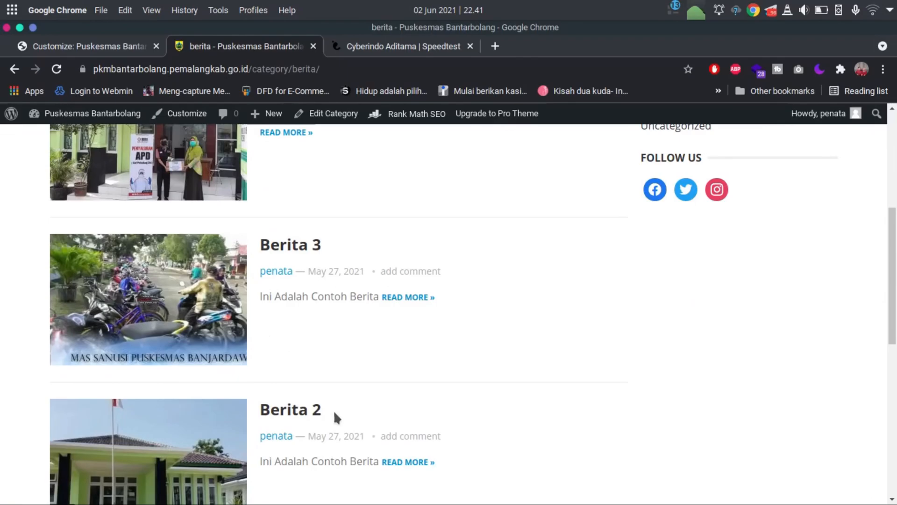
{"action": "scroll", "coordinate": [328, 416], "scroll_direction": "down", "scroll_amount": 4}
{"action": "scroll", "coordinate": [319, 413], "scroll_direction": "up", "scroll_amount": 5}
{"action": "scroll", "coordinate": [318, 412], "scroll_direction": "up", "scroll_amount": 5}
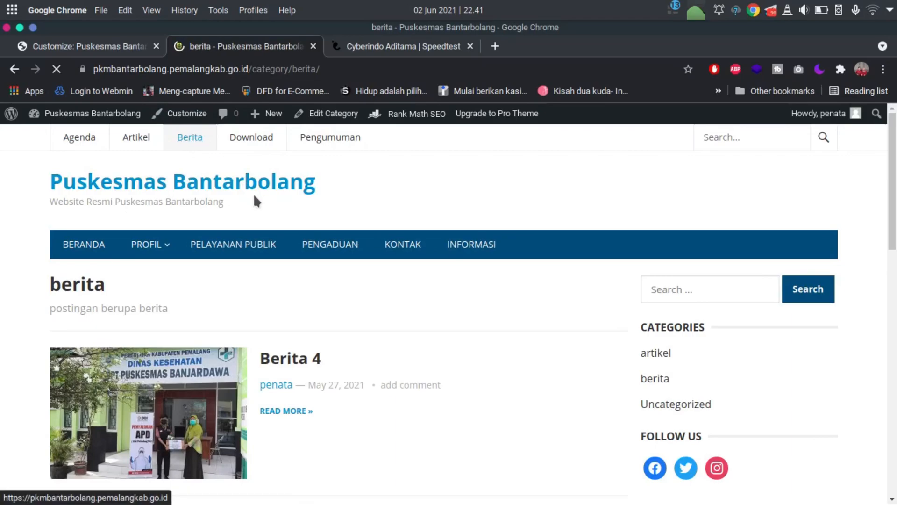
{"action": "scroll", "coordinate": [358, 354], "scroll_direction": "down", "scroll_amount": 15}
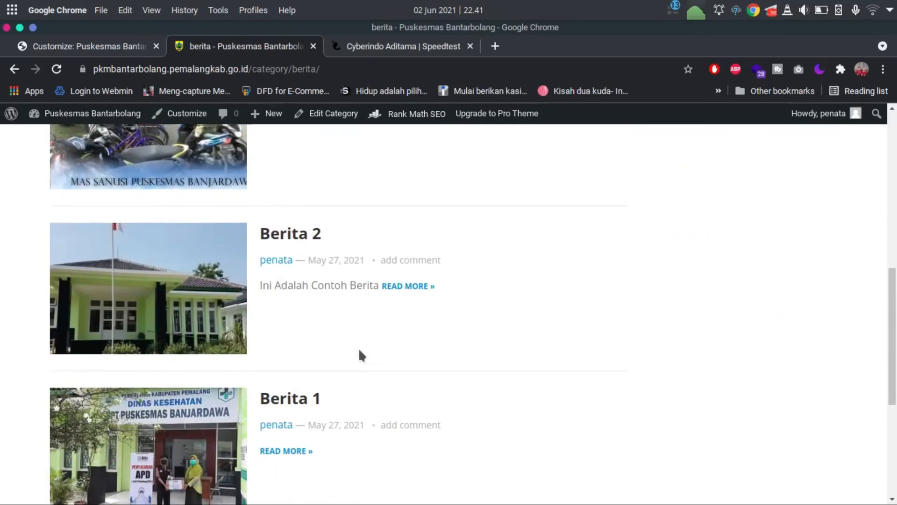
{"action": "scroll", "coordinate": [359, 354], "scroll_direction": "up", "scroll_amount": 4}
{"action": "scroll", "coordinate": [359, 354], "scroll_direction": "up", "scroll_amount": 11}
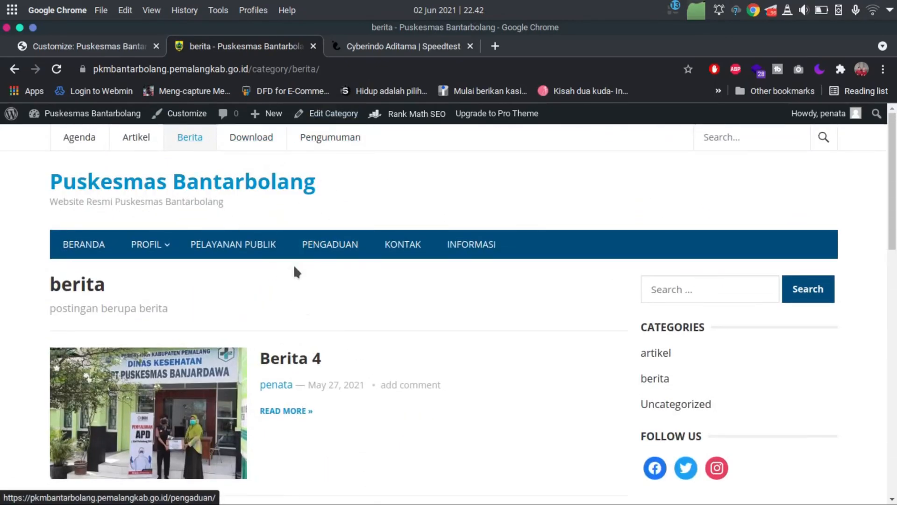
Leave the customizer and open the Menus management page in the WordPress admin area.
{"action": "left_click", "coordinate": [106, 49]}
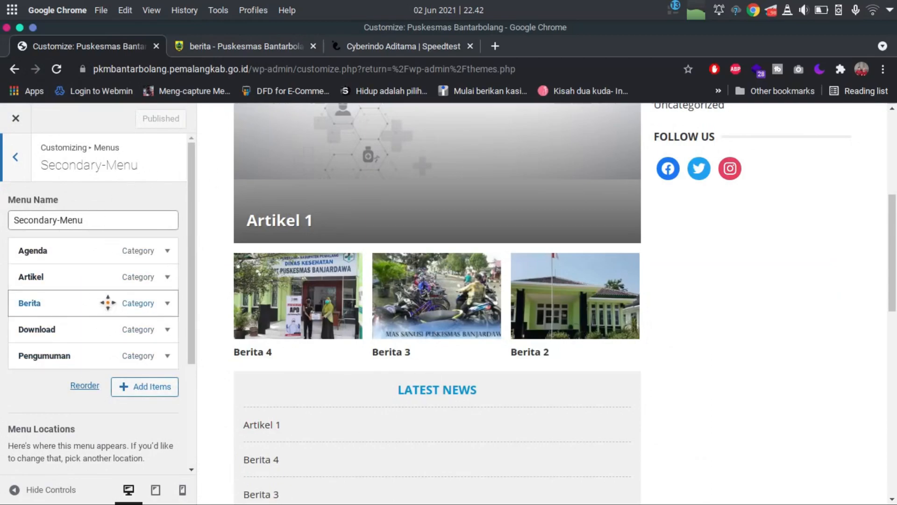
{"action": "left_click", "coordinate": [11, 162]}
{"action": "left_click", "coordinate": [18, 119]}
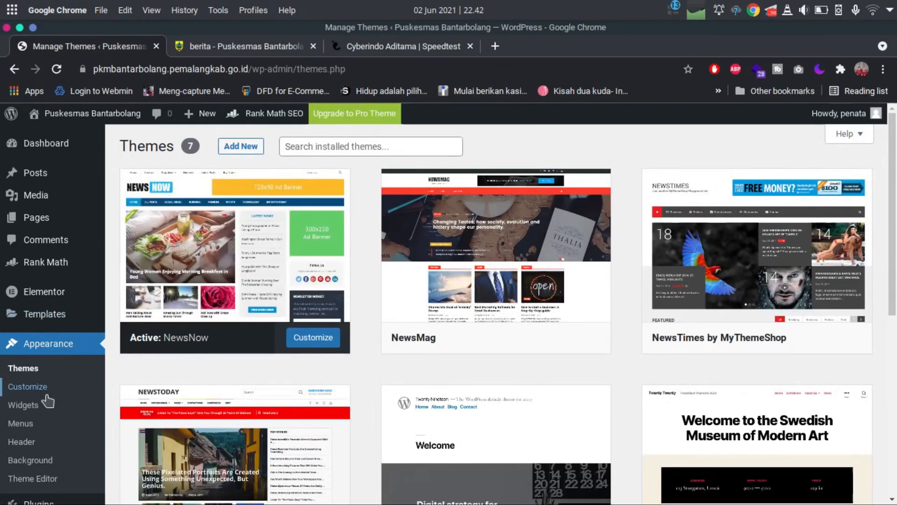
{"action": "left_click", "coordinate": [47, 427]}
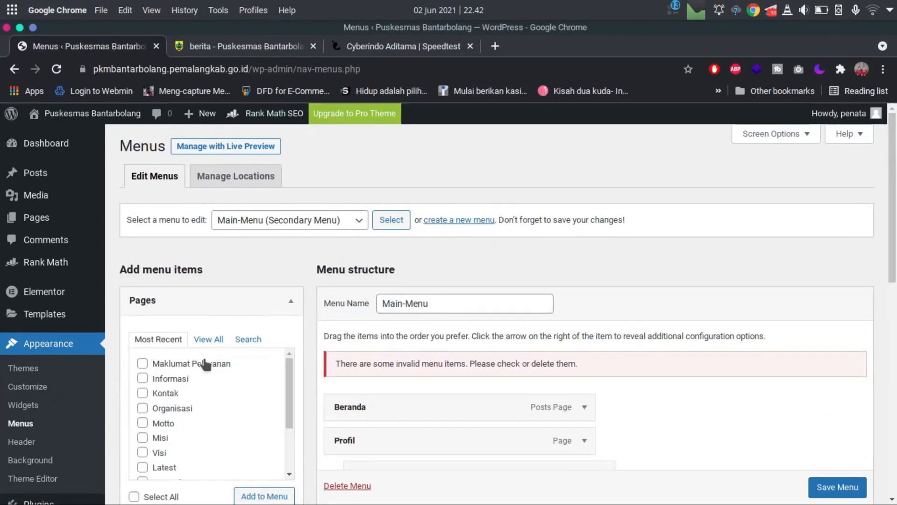
Remove the invalid Elementor #97 item from the end of the Main-Menu structure.
{"action": "scroll", "coordinate": [575, 392], "scroll_direction": "down", "scroll_amount": 5}
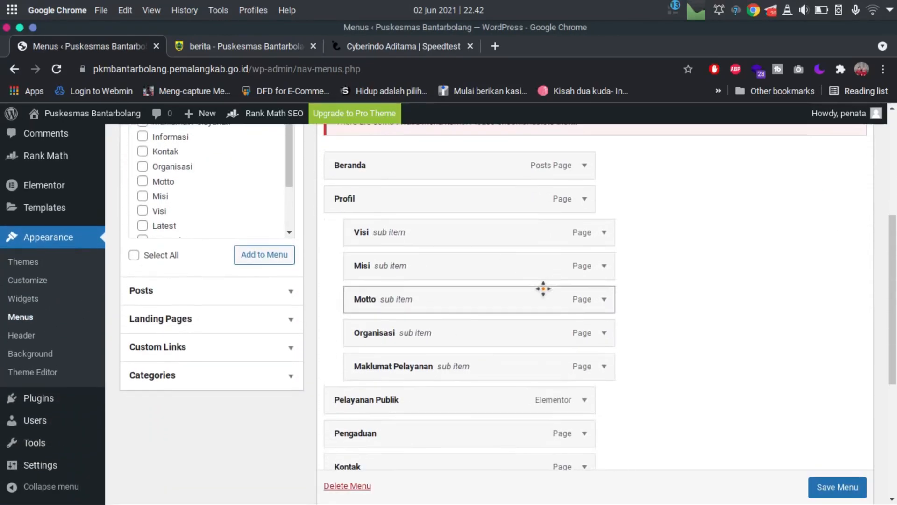
{"action": "scroll", "coordinate": [537, 304], "scroll_direction": "up", "scroll_amount": 4}
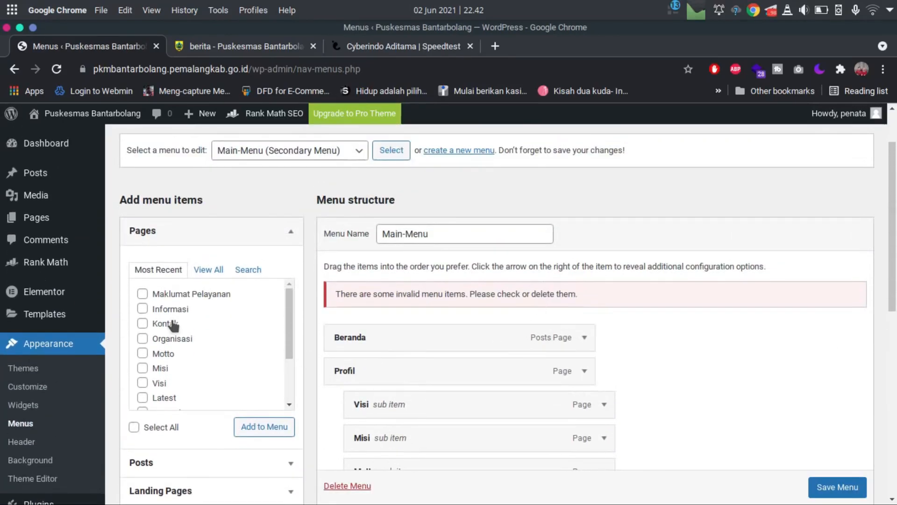
{"action": "scroll", "coordinate": [764, 296], "scroll_direction": "down", "scroll_amount": 6}
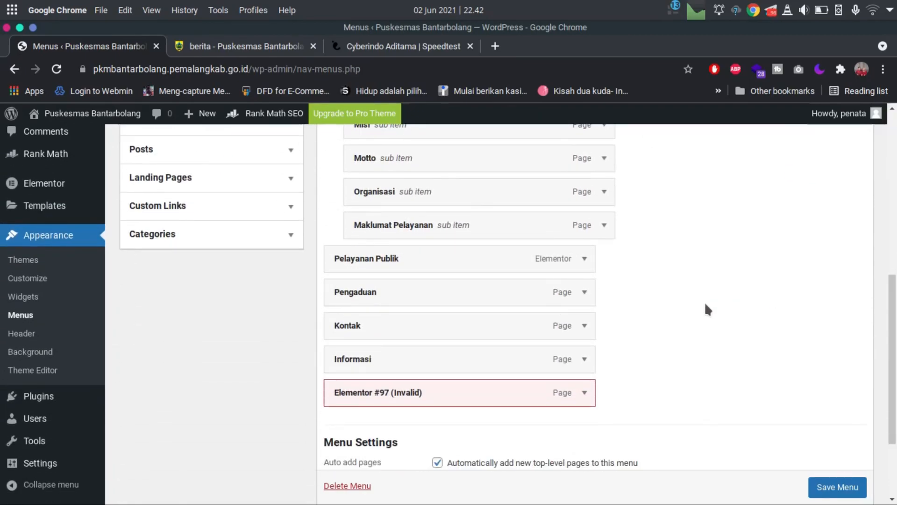
{"action": "left_click", "coordinate": [585, 393]}
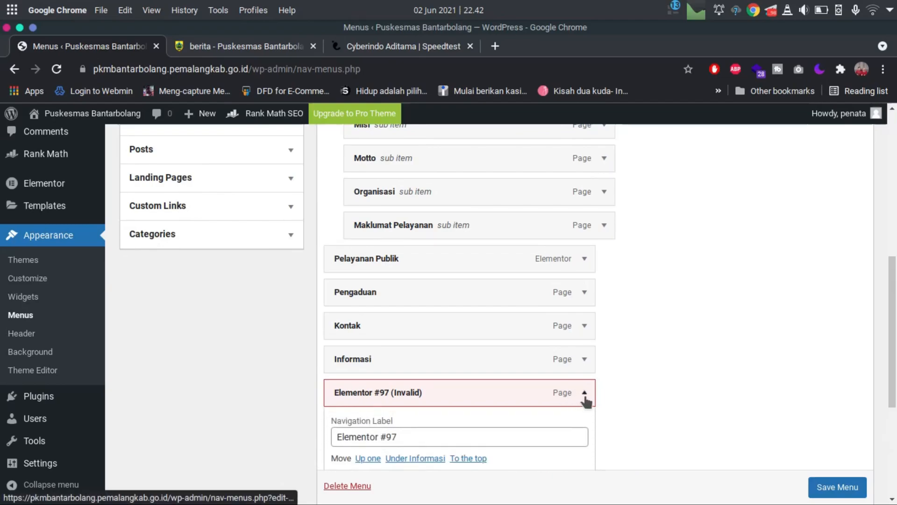
{"action": "scroll", "coordinate": [520, 447], "scroll_direction": "down", "scroll_amount": 2}
{"action": "left_click", "coordinate": [345, 372]}
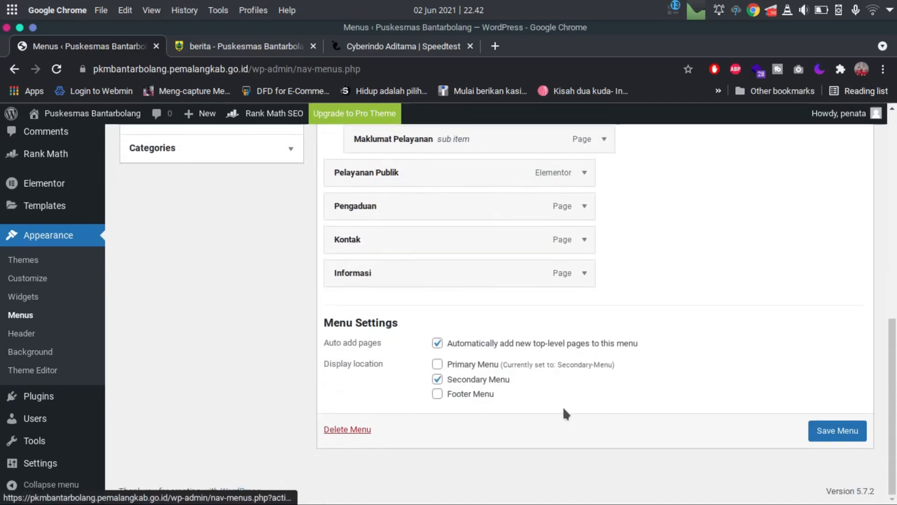
Check which menus are available for editing and look over the Main-Menu structure, keeping Main-Menu selected.
{"action": "scroll", "coordinate": [598, 329], "scroll_direction": "up", "scroll_amount": 6}
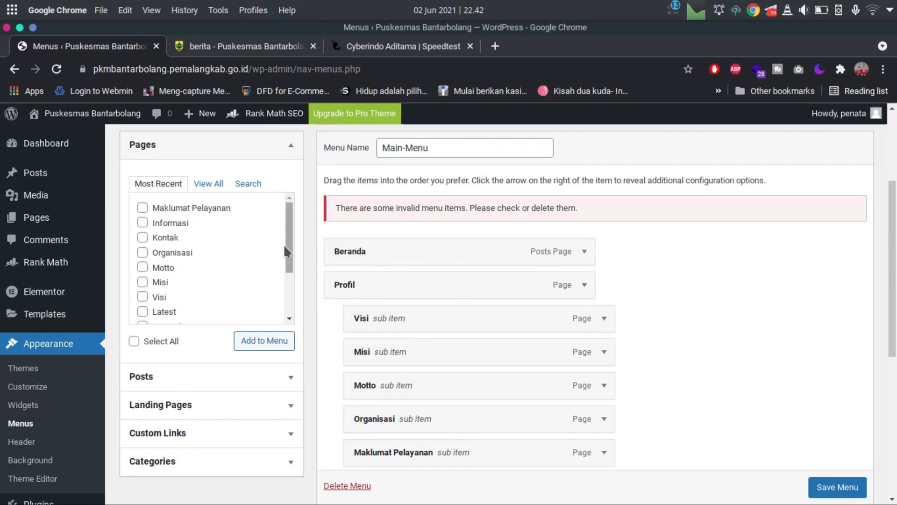
{"action": "scroll", "coordinate": [774, 297], "scroll_direction": "up", "scroll_amount": 3}
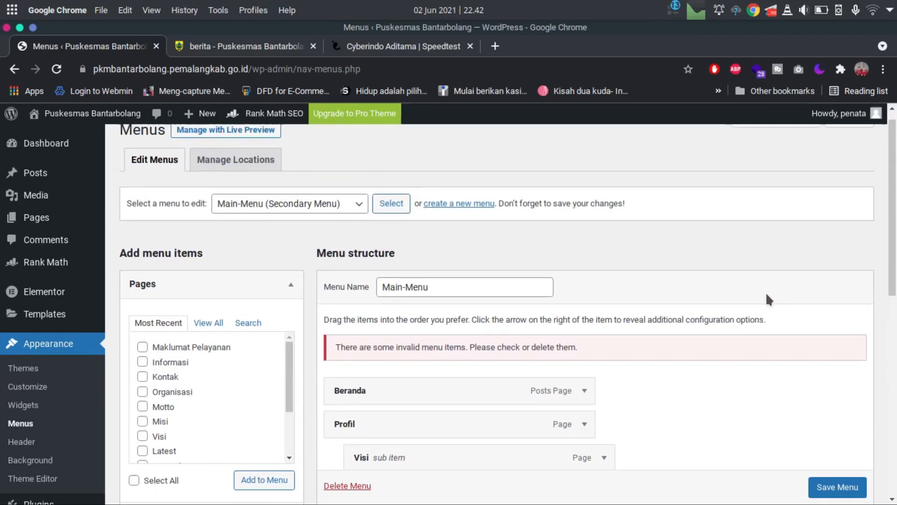
{"action": "left_click", "coordinate": [333, 203]}
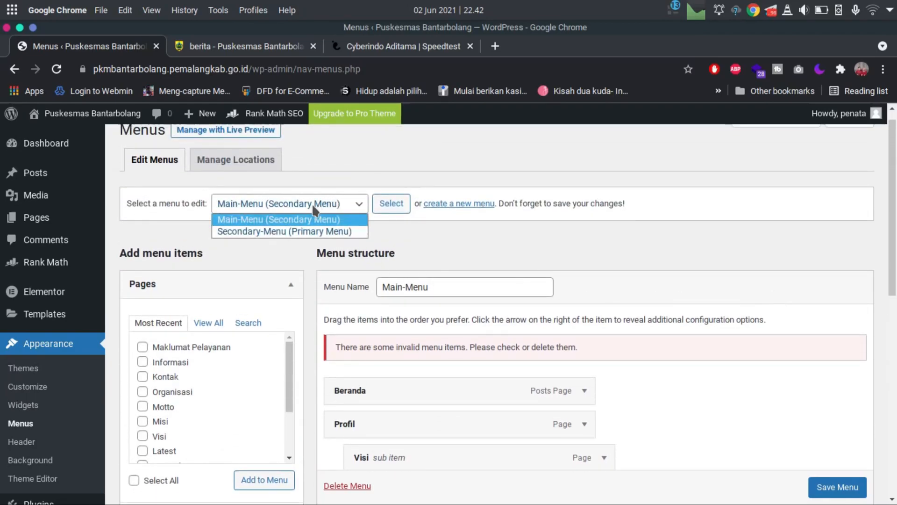
{"action": "left_click", "coordinate": [703, 271]}
{"action": "scroll", "coordinate": [359, 247], "scroll_direction": "down", "scroll_amount": 1}
{"action": "scroll", "coordinate": [506, 367], "scroll_direction": "down", "scroll_amount": 10}
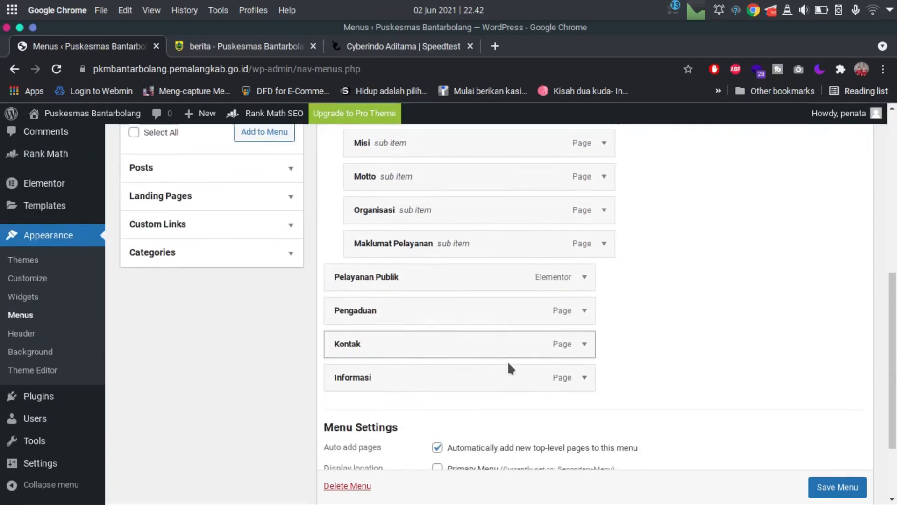
{"action": "scroll", "coordinate": [520, 363], "scroll_direction": "up", "scroll_amount": 10}
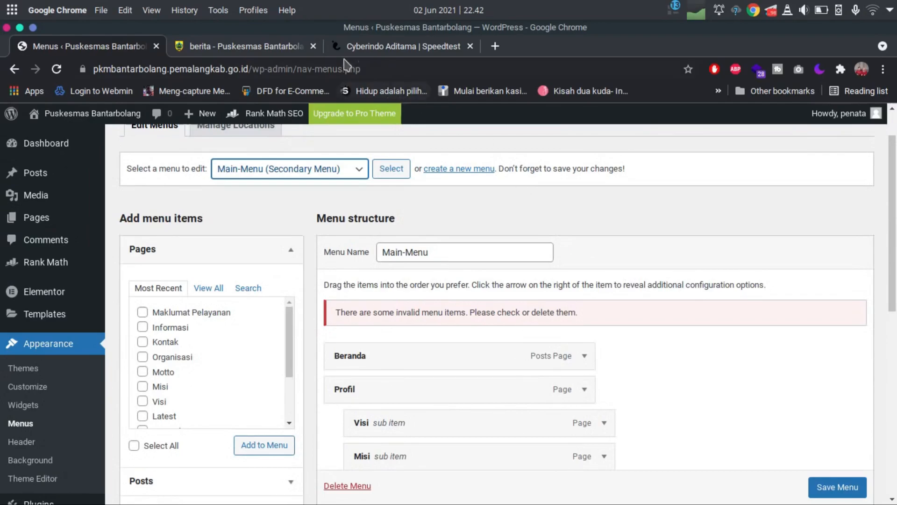
Check the navigation menus on the public Berita category page and return to the Menus management page.
{"action": "left_click", "coordinate": [245, 46]}
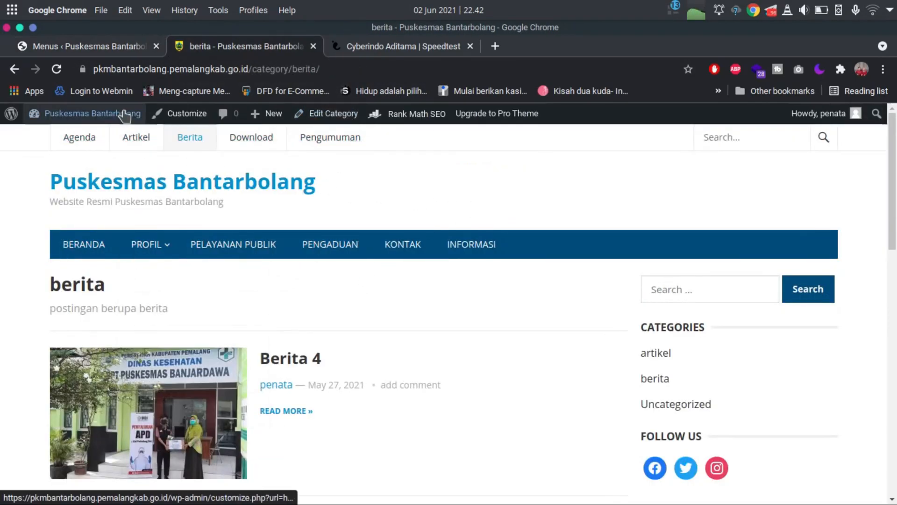
{"action": "mouse_move", "coordinate": [124, 116]}
{"action": "left_click", "coordinate": [94, 49]}
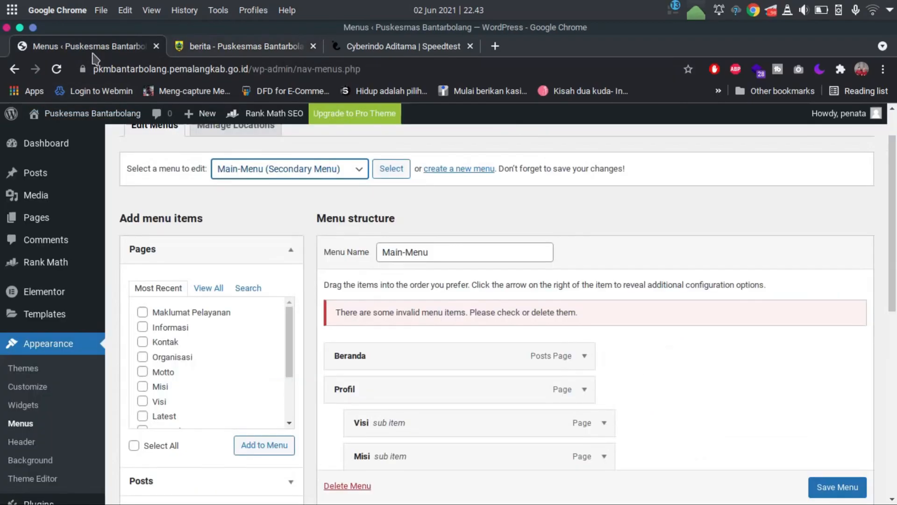
Review the Main-Menu items and display location settings, and compare them with the menus on the public Berita page.
{"action": "scroll", "coordinate": [460, 381], "scroll_direction": "down", "scroll_amount": 3}
{"action": "scroll", "coordinate": [460, 381], "scroll_direction": "down", "scroll_amount": 6}
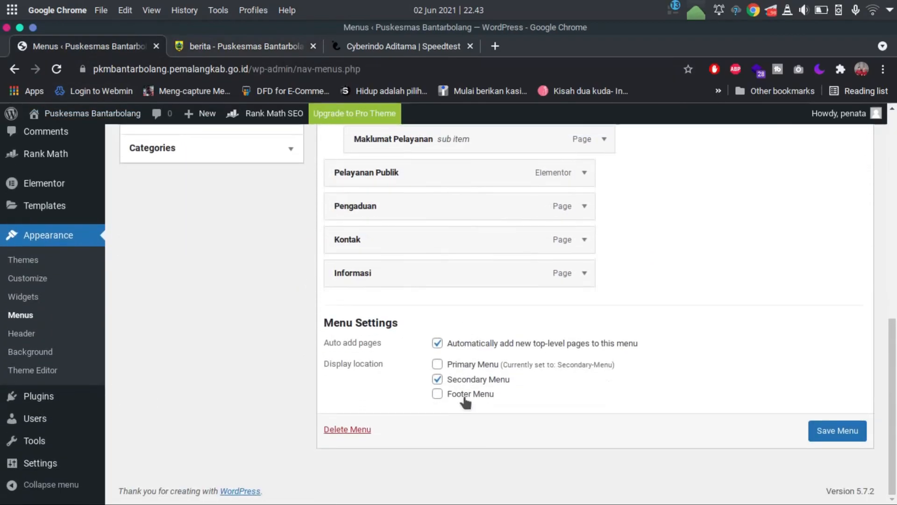
{"action": "scroll", "coordinate": [436, 384], "scroll_direction": "up", "scroll_amount": 5}
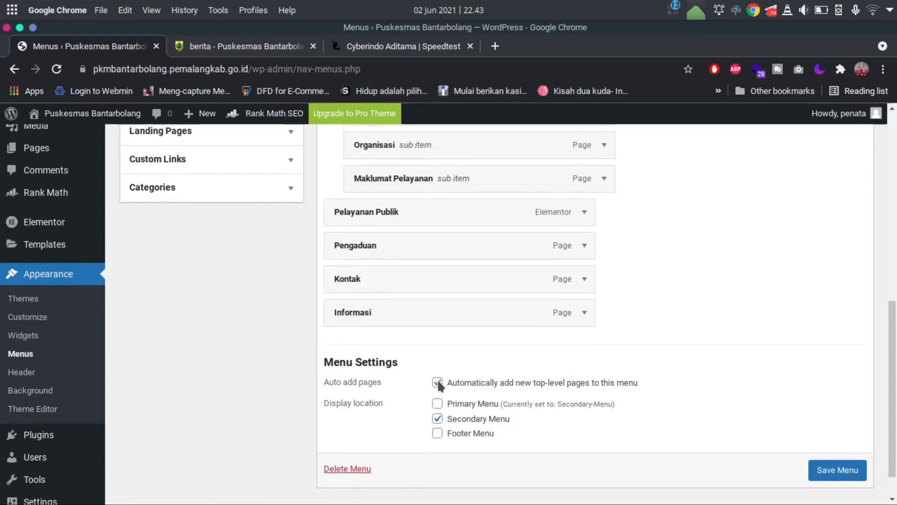
{"action": "scroll", "coordinate": [437, 380], "scroll_direction": "up", "scroll_amount": 4}
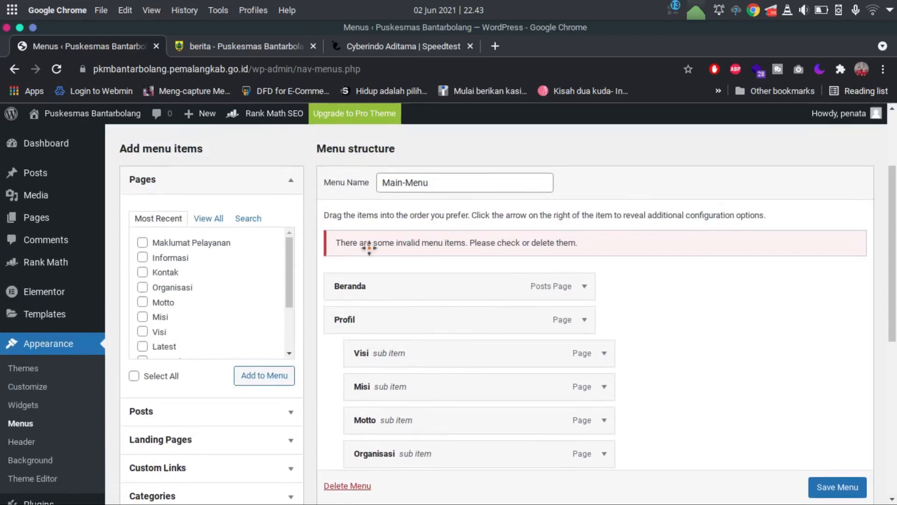
{"action": "left_click", "coordinate": [201, 46]}
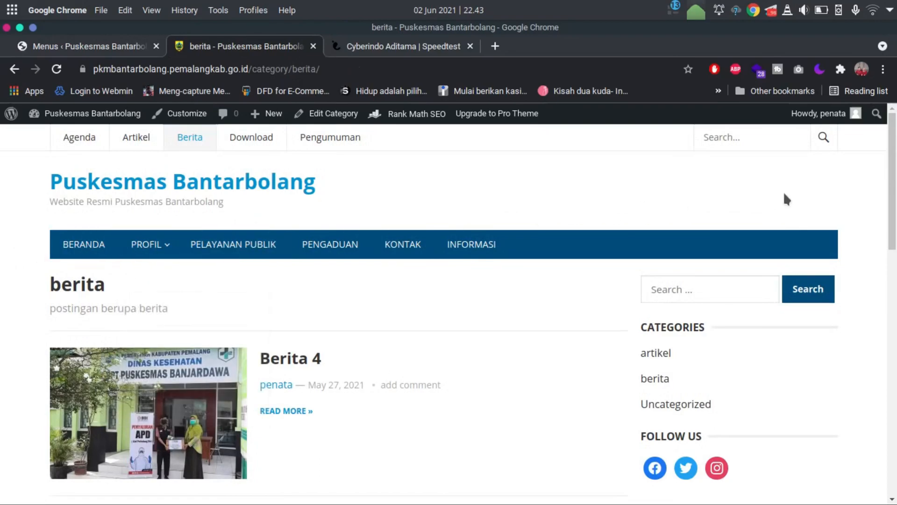
{"action": "mouse_move", "coordinate": [113, 243]}
{"action": "left_click", "coordinate": [95, 51]}
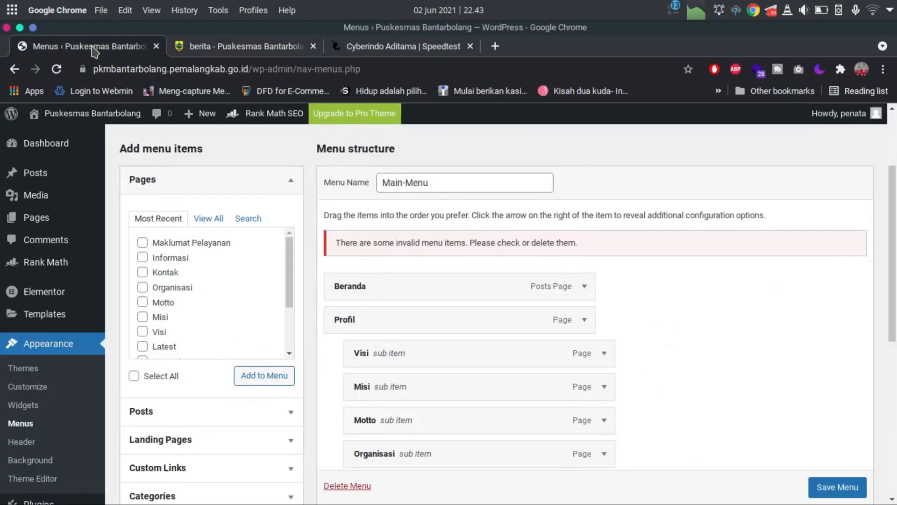
Load Secondary-Menu for editing, discarding the unsaved changes, and review its category items and display location.
{"action": "scroll", "coordinate": [499, 375], "scroll_direction": "up", "scroll_amount": 3}
{"action": "left_click", "coordinate": [347, 204]}
{"action": "left_click", "coordinate": [327, 233]}
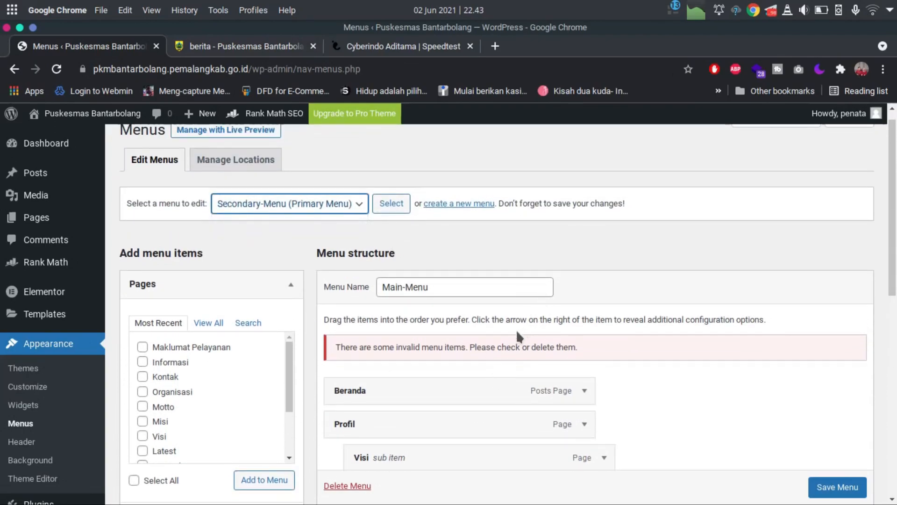
{"action": "scroll", "coordinate": [427, 351], "scroll_direction": "down", "scroll_amount": 3}
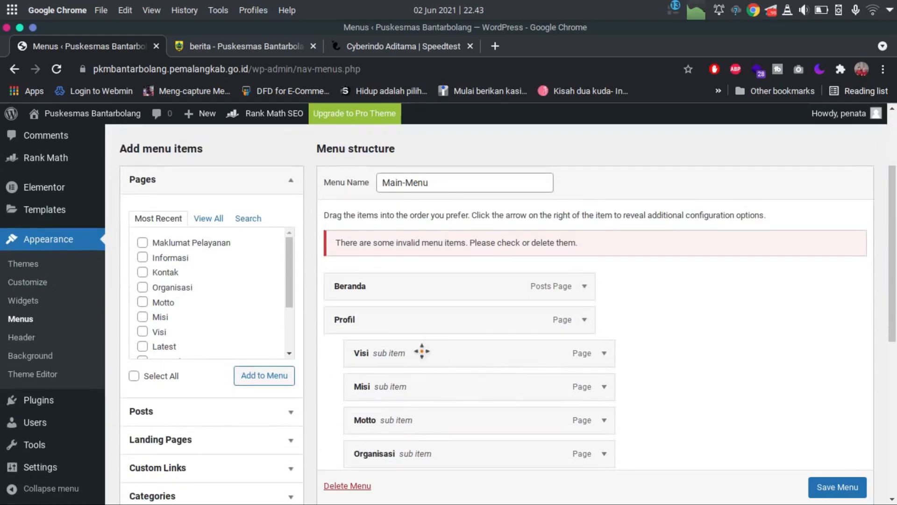
{"action": "scroll", "coordinate": [309, 216], "scroll_direction": "up", "scroll_amount": 3}
{"action": "left_click", "coordinate": [395, 220]}
{"action": "left_click", "coordinate": [582, 146]}
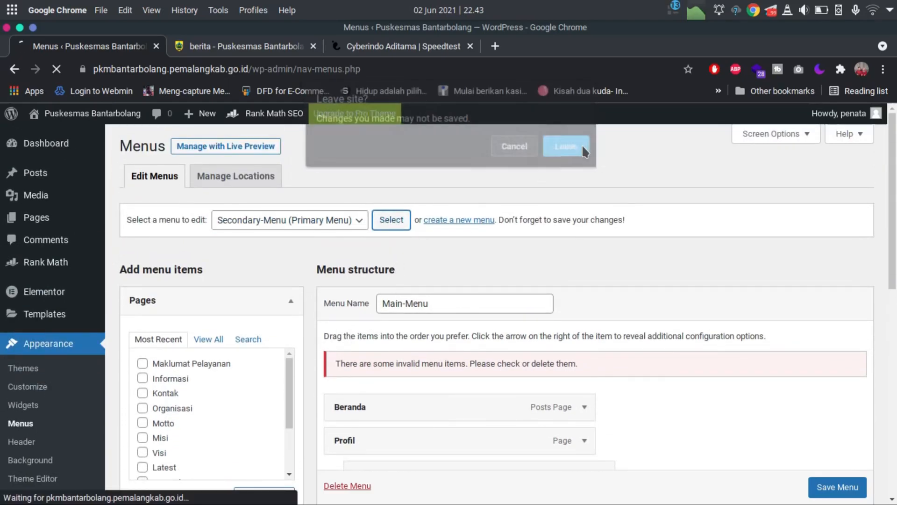
{"action": "scroll", "coordinate": [561, 318], "scroll_direction": "down", "scroll_amount": 5}
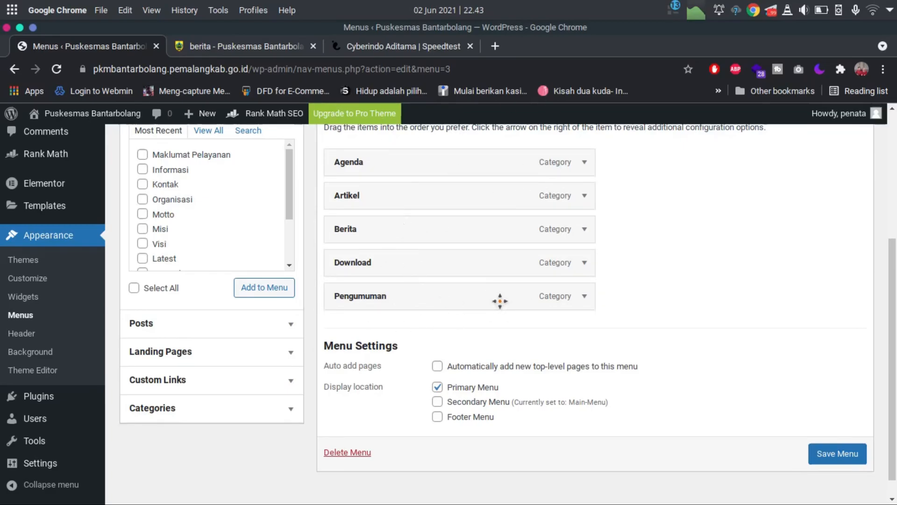
{"action": "scroll", "coordinate": [477, 321], "scroll_direction": "up", "scroll_amount": 3}
{"action": "scroll", "coordinate": [445, 298], "scroll_direction": "down", "scroll_amount": 1}
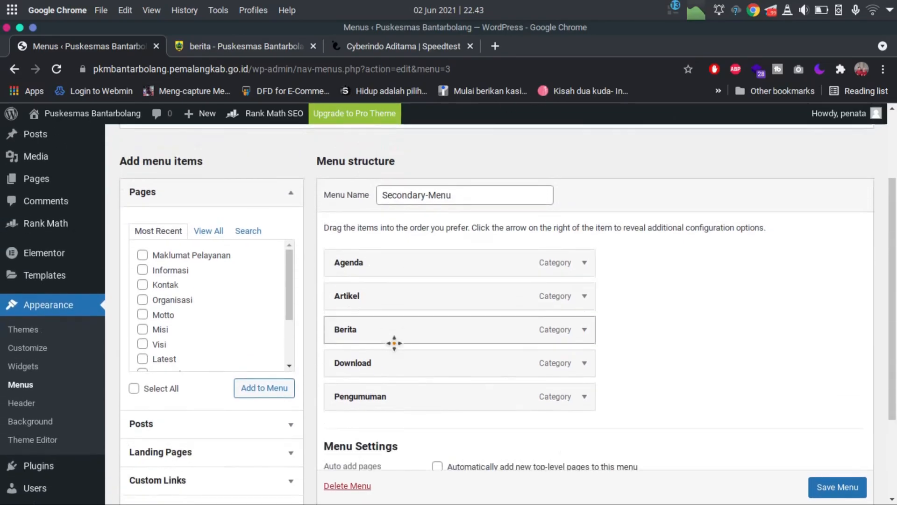
{"action": "scroll", "coordinate": [394, 344], "scroll_direction": "down", "scroll_amount": 3}
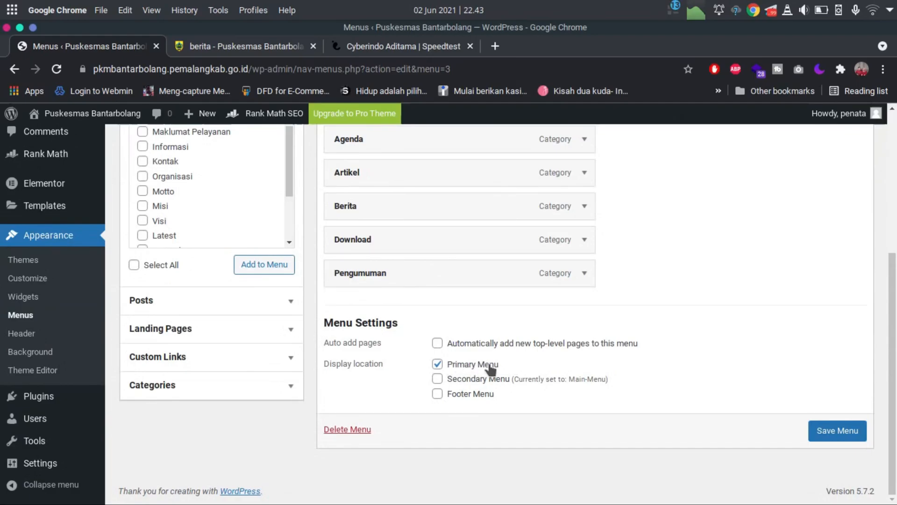
Rename the Secondary-Menu to "Menu Atas" and save the menu.
{"action": "scroll", "coordinate": [490, 369], "scroll_direction": "up", "scroll_amount": 5}
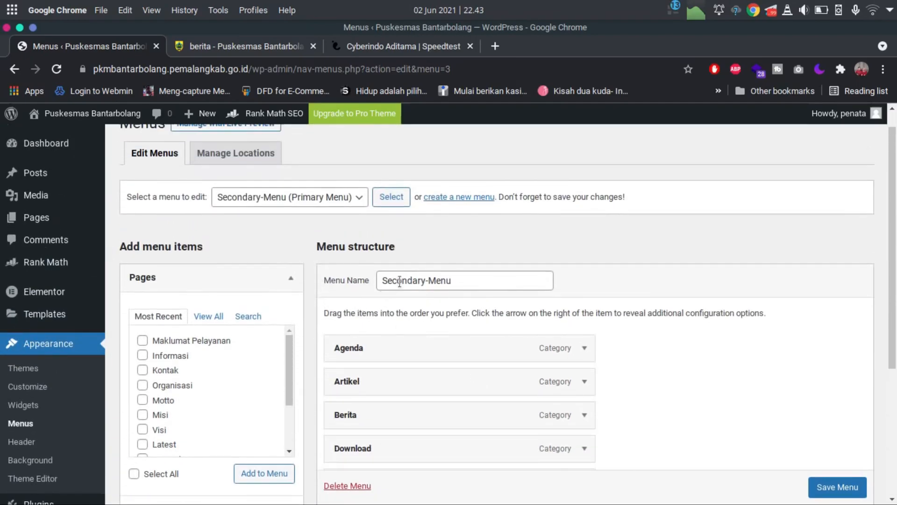
{"action": "double_click", "coordinate": [399, 281]}
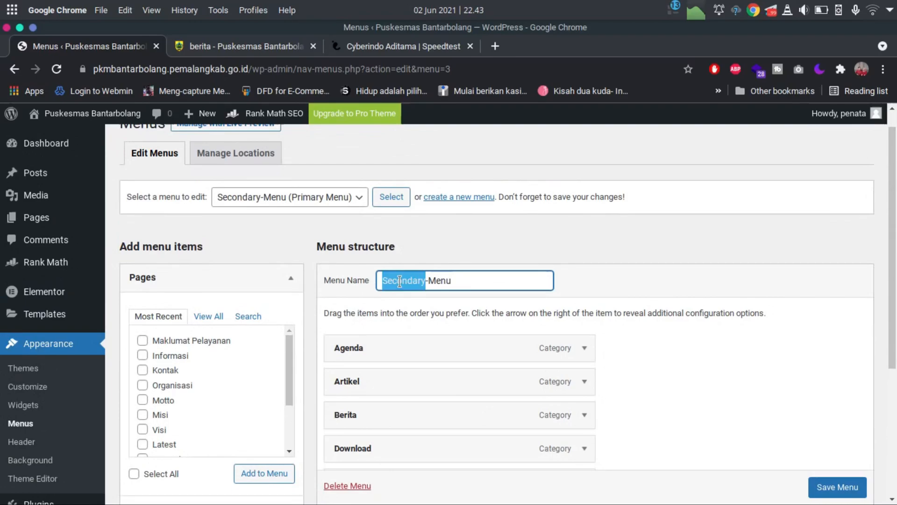
{"action": "key", "text": "BackSpace"}
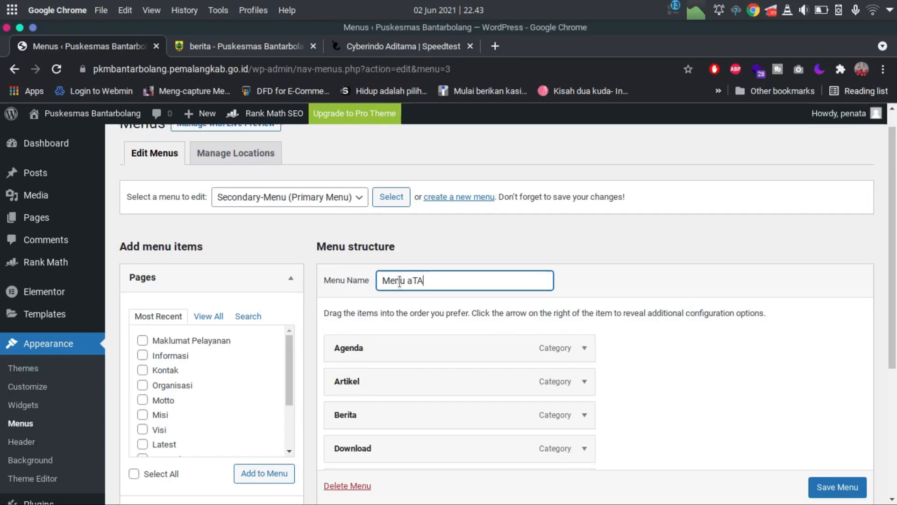
{"action": "key", "text": "BackSpace"}
{"action": "key", "text": "BackSpace"}
{"action": "key", "text": "BackSpace"}
{"action": "key", "text": "BackSpace"}
{"action": "key", "text": "BackSpace"}
{"action": "type", "text": "Atas"}
{"action": "scroll", "coordinate": [550, 375], "scroll_direction": "down", "scroll_amount": 3}
{"action": "left_click", "coordinate": [850, 487]}
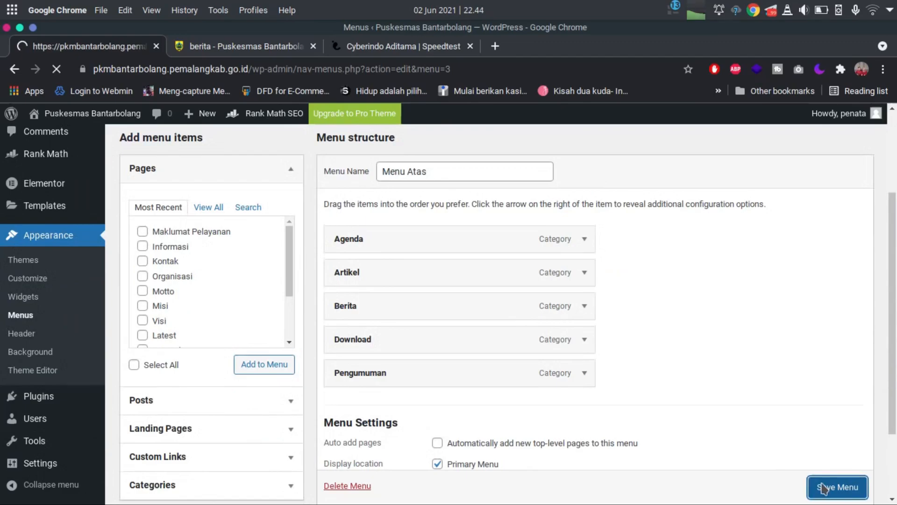
Load Main-Menu for editing, rename it to "Menu Utama" and save the menu.
{"action": "left_click", "coordinate": [334, 264]}
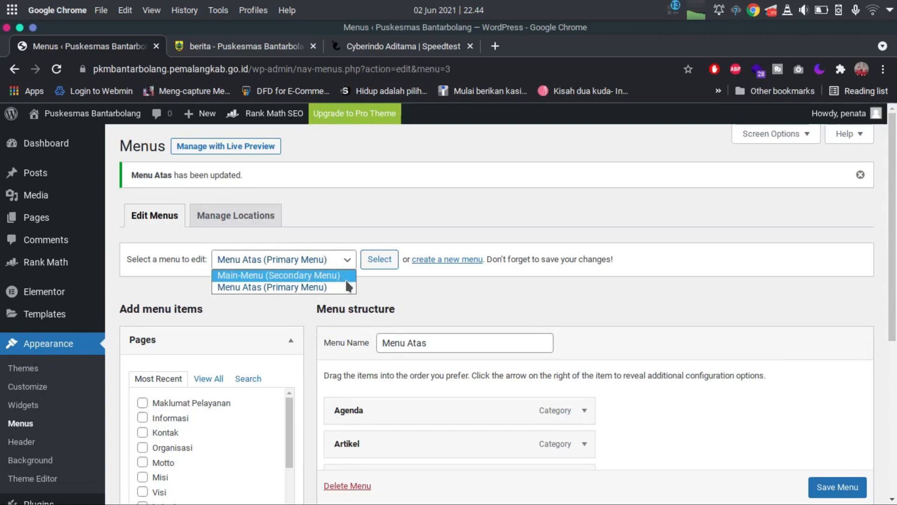
{"action": "left_click", "coordinate": [327, 275]}
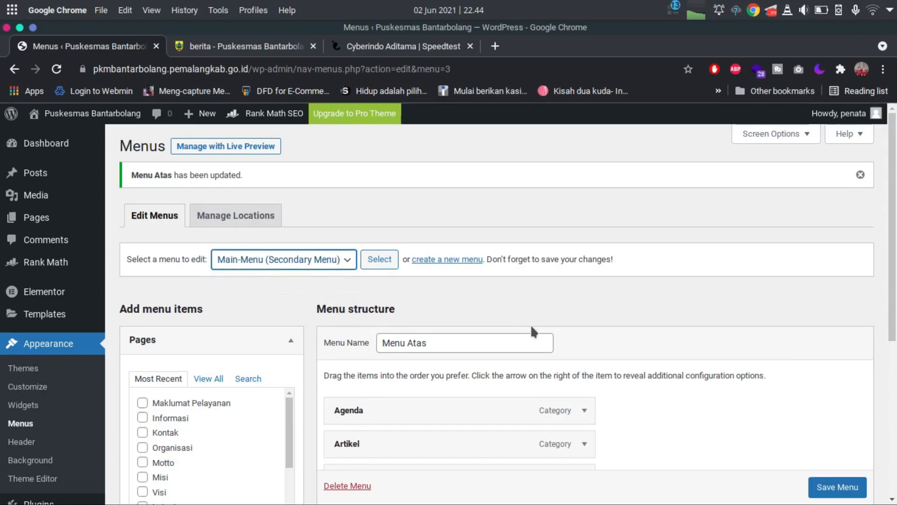
{"action": "left_click", "coordinate": [392, 265]}
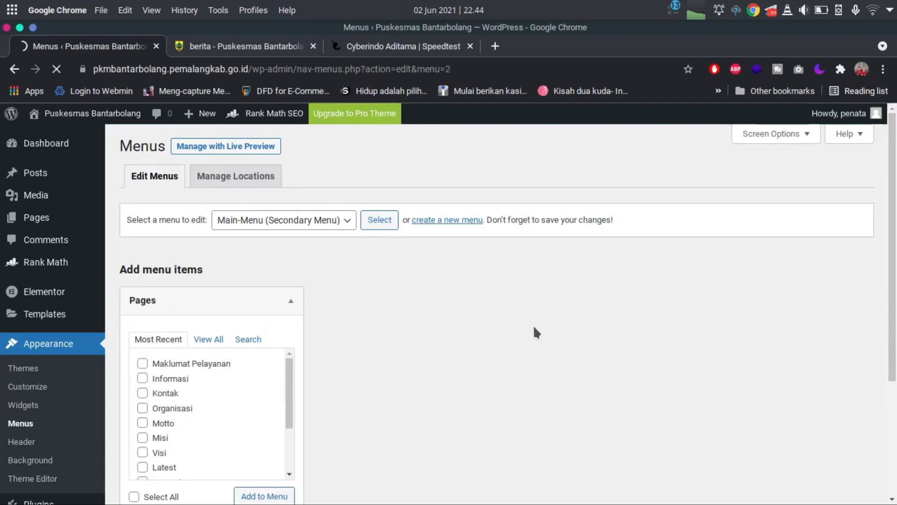
{"action": "left_click", "coordinate": [517, 311]}
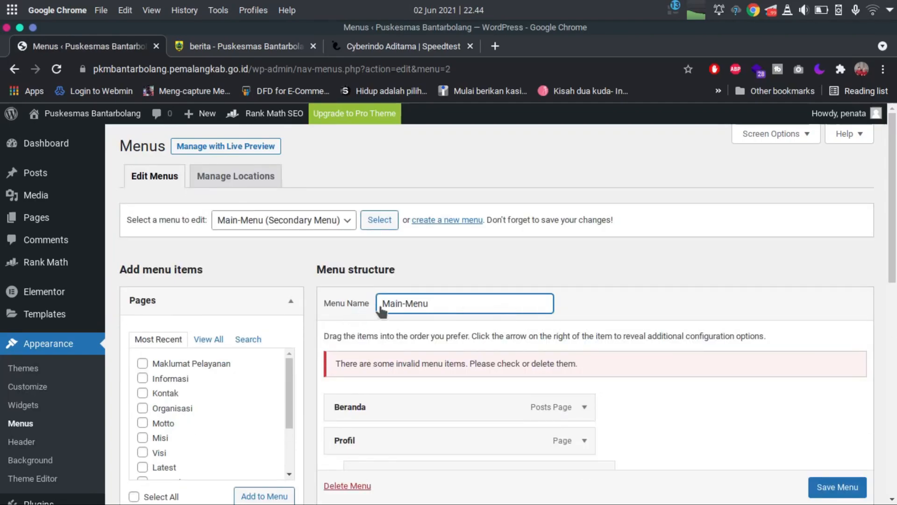
{"action": "left_click_drag", "start_coordinate": [404, 303], "coordinate": [345, 315]}
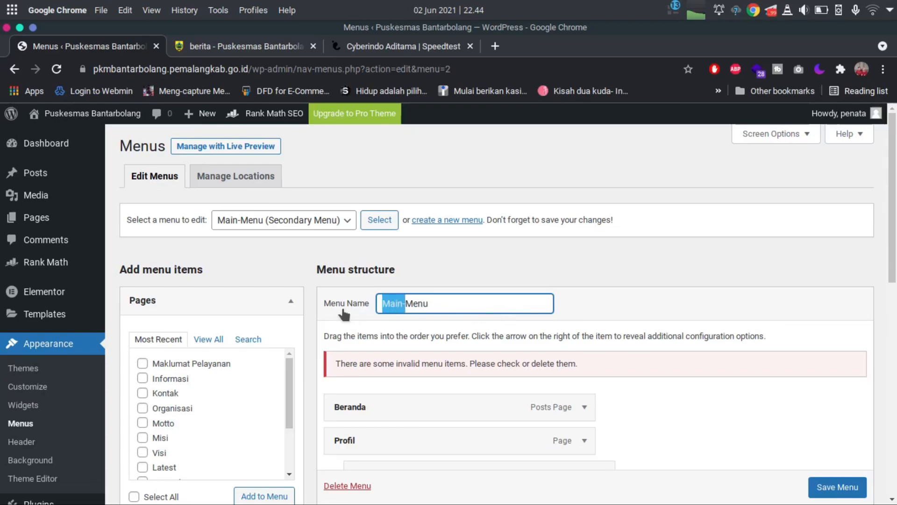
{"action": "key", "text": "BackSpace"}
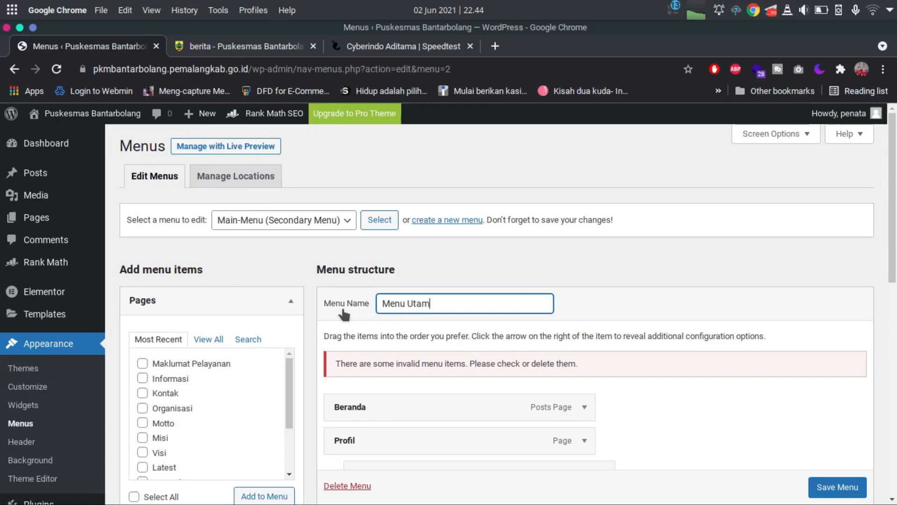
{"action": "scroll", "coordinate": [673, 416], "scroll_direction": "down", "scroll_amount": 3}
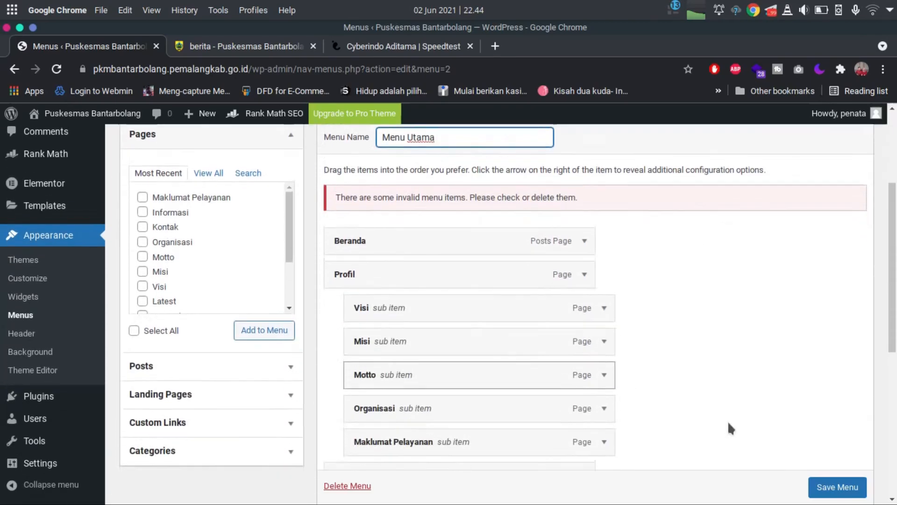
{"action": "left_click", "coordinate": [845, 489]}
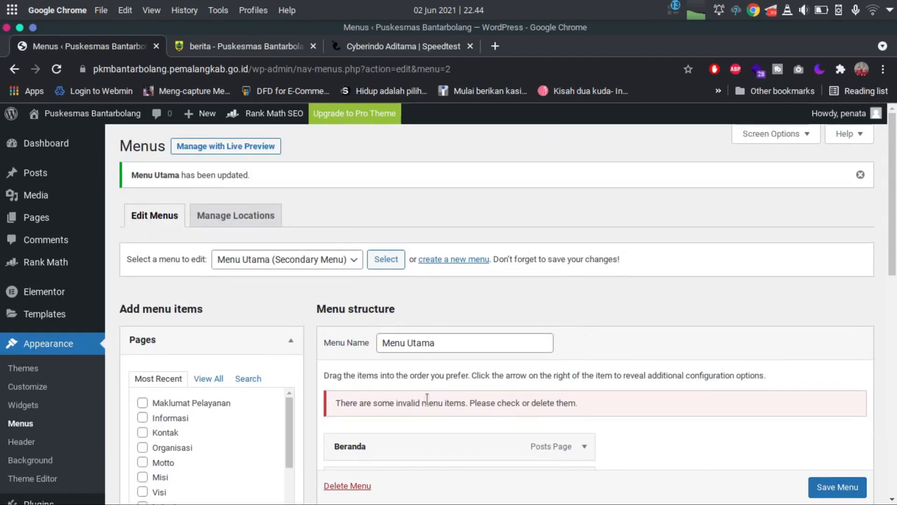
Remove the invalid Elementor #97 item from the end of the Menu Utama structure.
{"action": "scroll", "coordinate": [430, 380], "scroll_direction": "down", "scroll_amount": 10}
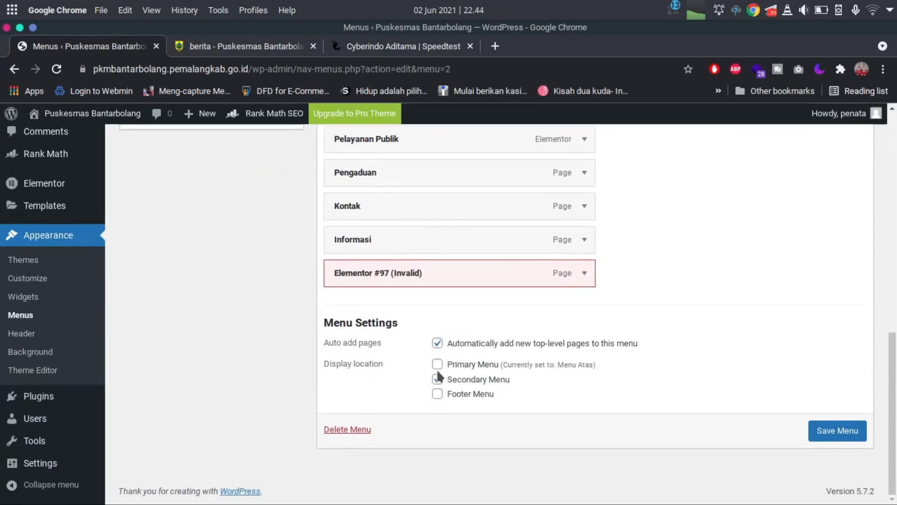
{"action": "left_click", "coordinate": [584, 273]}
{"action": "left_click", "coordinate": [347, 394]}
{"action": "scroll", "coordinate": [680, 416], "scroll_direction": "up", "scroll_amount": 2}
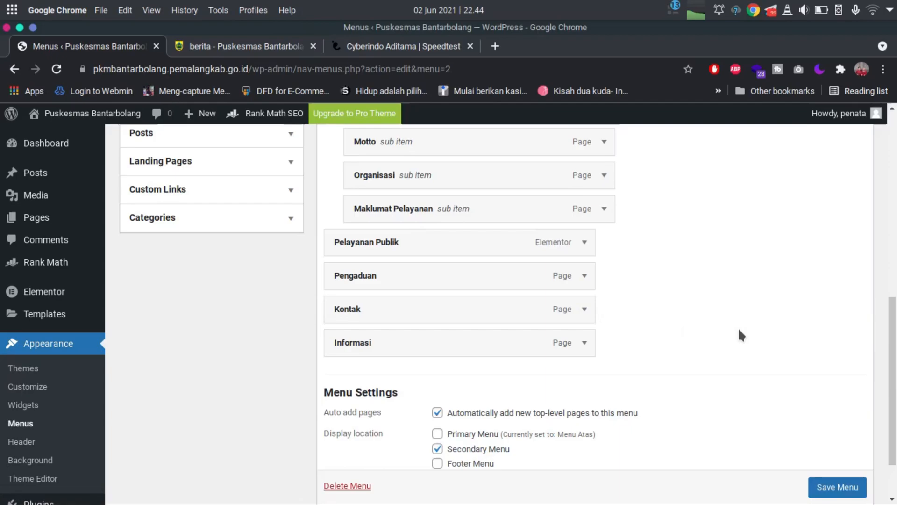
Look over the Menu Utama structure and remove the Pengaduan page item from it.
{"action": "scroll", "coordinate": [739, 331], "scroll_direction": "up", "scroll_amount": 3}
{"action": "scroll", "coordinate": [739, 333], "scroll_direction": "down", "scroll_amount": 3}
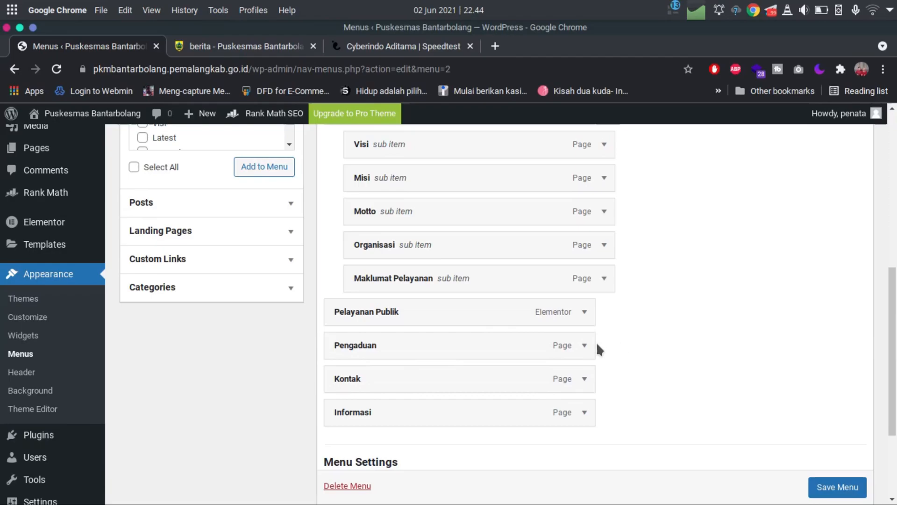
{"action": "scroll", "coordinate": [683, 353], "scroll_direction": "up", "scroll_amount": 4}
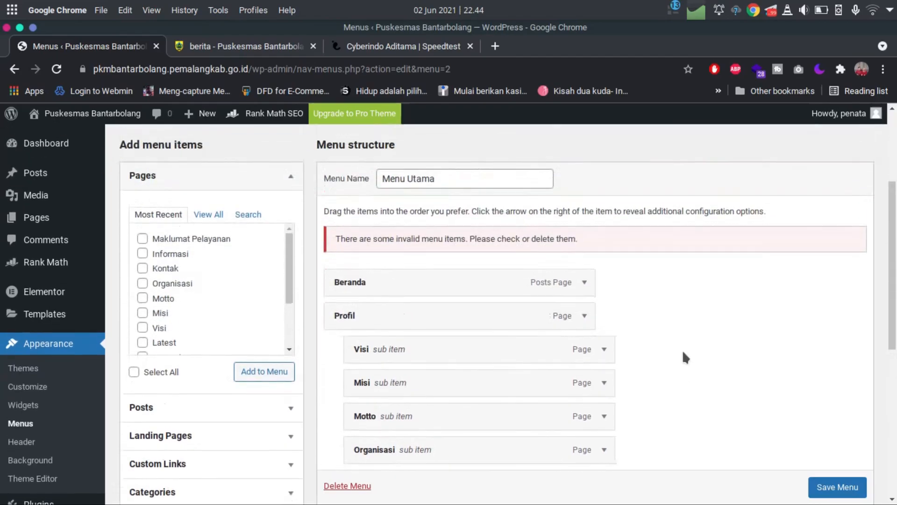
{"action": "scroll", "coordinate": [684, 358], "scroll_direction": "up", "scroll_amount": 3}
{"action": "scroll", "coordinate": [682, 363], "scroll_direction": "down", "scroll_amount": 8}
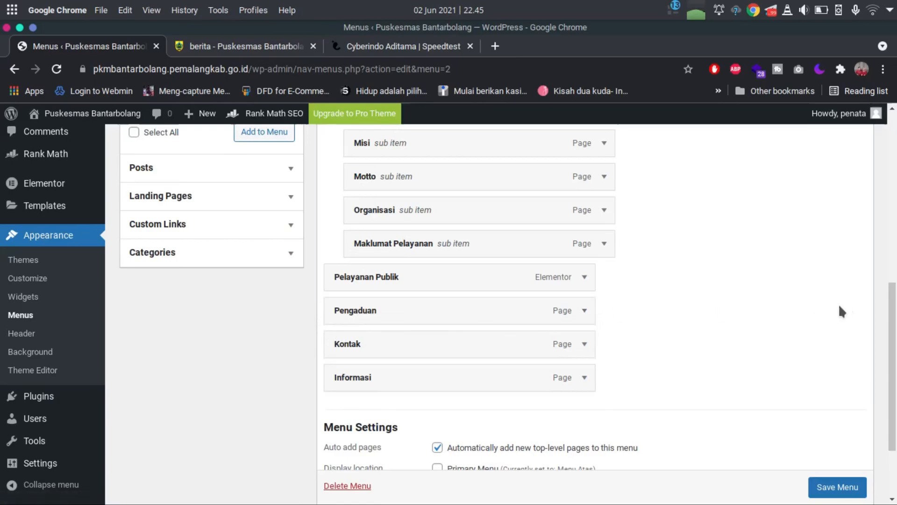
{"action": "left_click", "coordinate": [585, 311]}
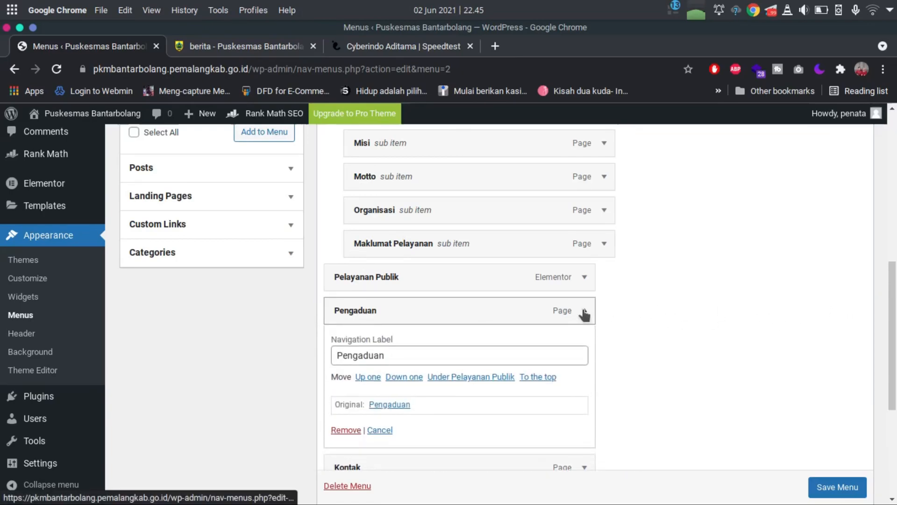
{"action": "left_click", "coordinate": [344, 431]}
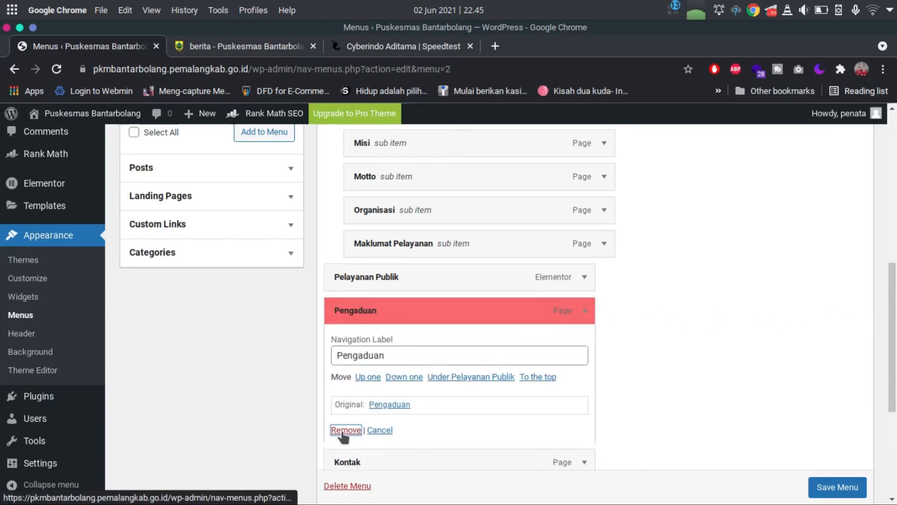
{"action": "scroll", "coordinate": [166, 360], "scroll_direction": "up", "scroll_amount": 2}
{"action": "scroll", "coordinate": [165, 353], "scroll_direction": "up", "scroll_amount": 3}
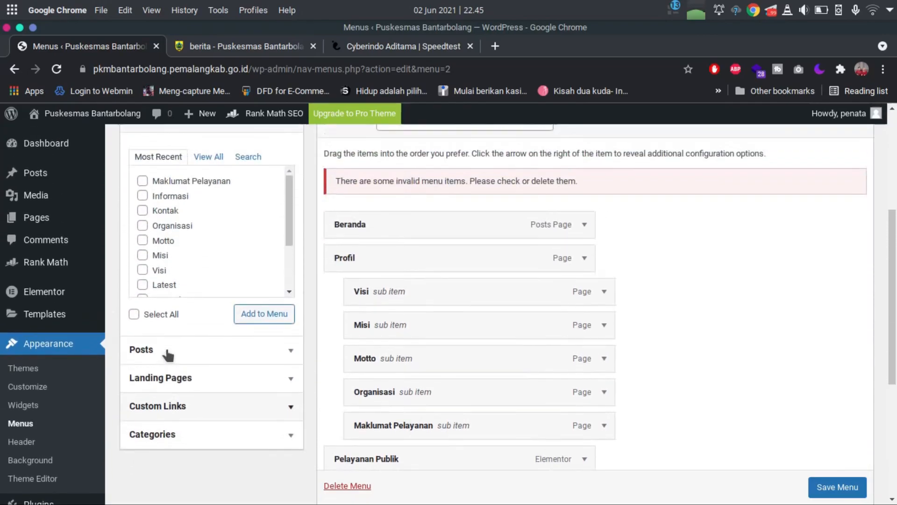
{"action": "scroll", "coordinate": [184, 407], "scroll_direction": "down", "scroll_amount": 3}
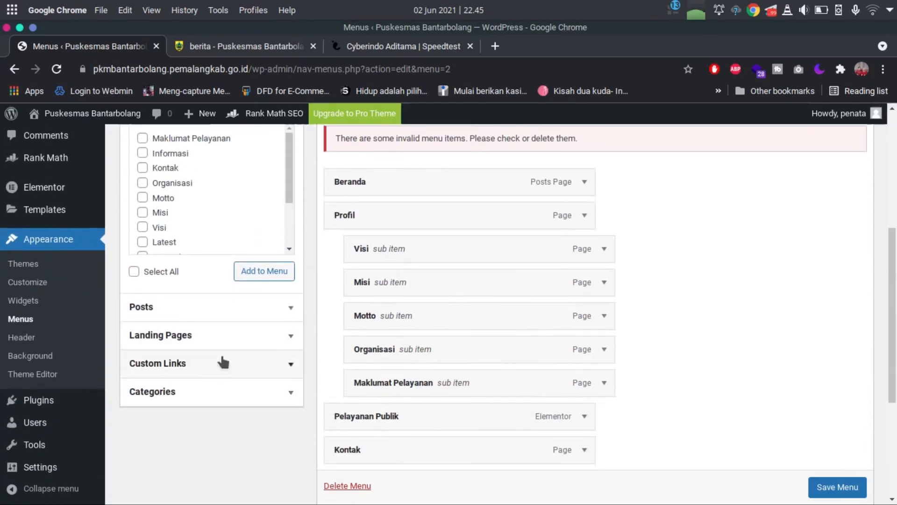
{"action": "left_click", "coordinate": [245, 335]}
{"action": "scroll", "coordinate": [247, 322], "scroll_direction": "up", "scroll_amount": 1}
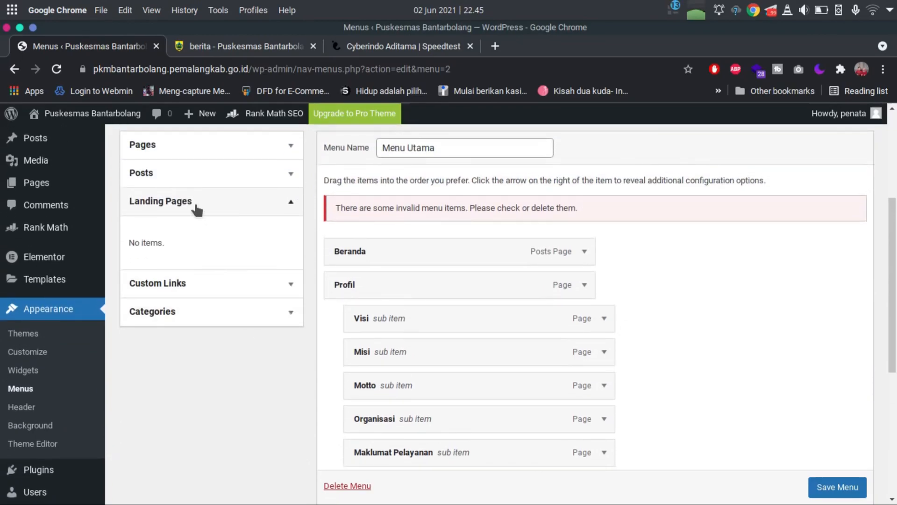
{"action": "left_click", "coordinate": [229, 279]}
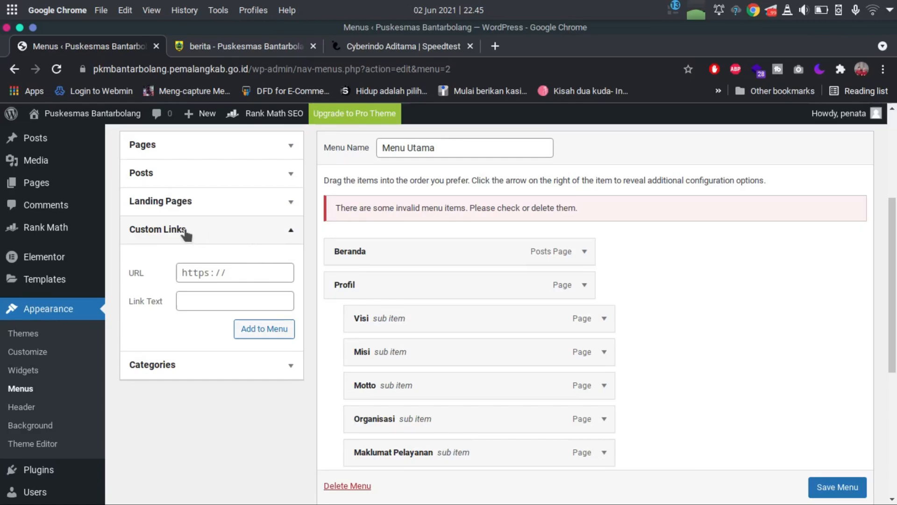
{"action": "left_click", "coordinate": [234, 272]}
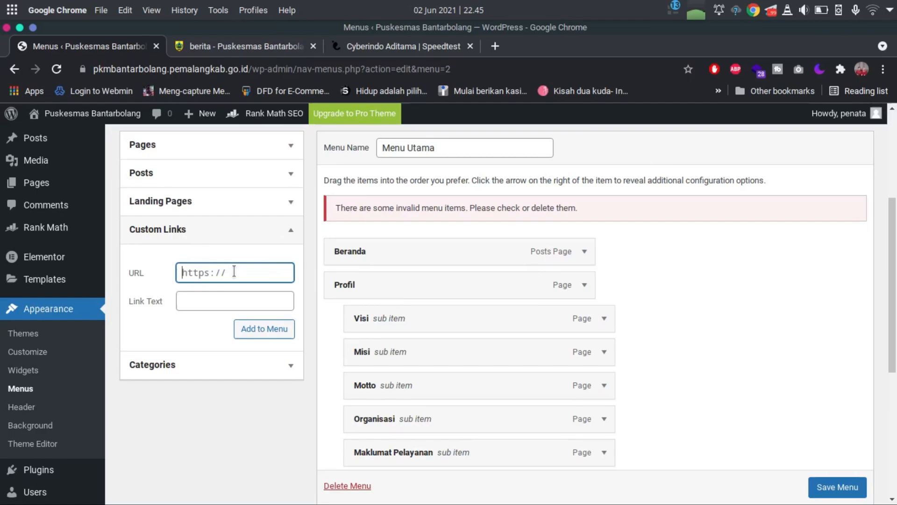
{"action": "type", "text": "https://"}
{"action": "key", "text": "BackSpace"}
{"action": "key", "text": "BackSpace"}
{"action": "key", "text": "BackSpace"}
{"action": "type", "text": "://misbups"}
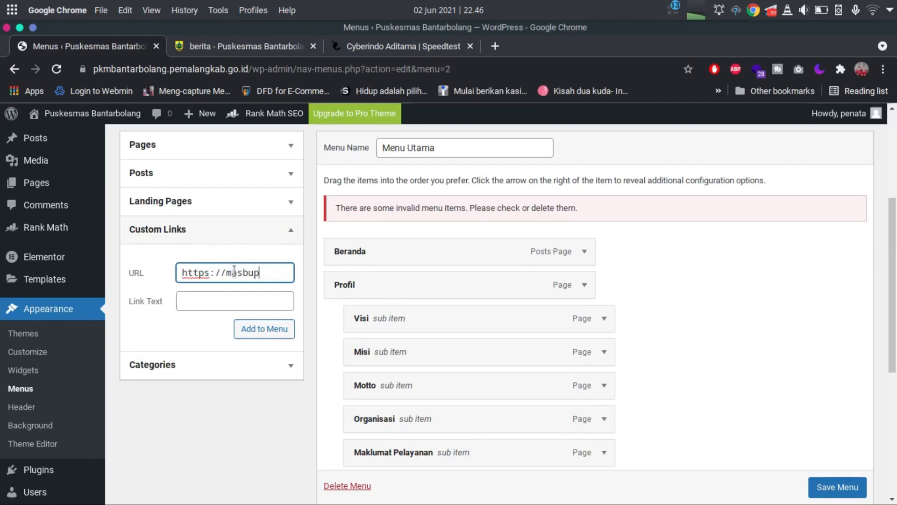
{"action": "type", "text": "iaga.lapor"}
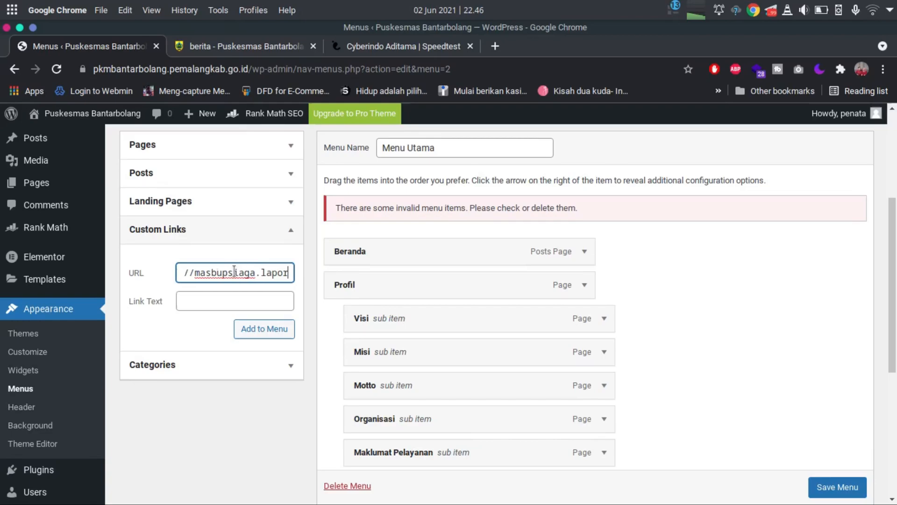
{"action": "type", "text": ".go."}
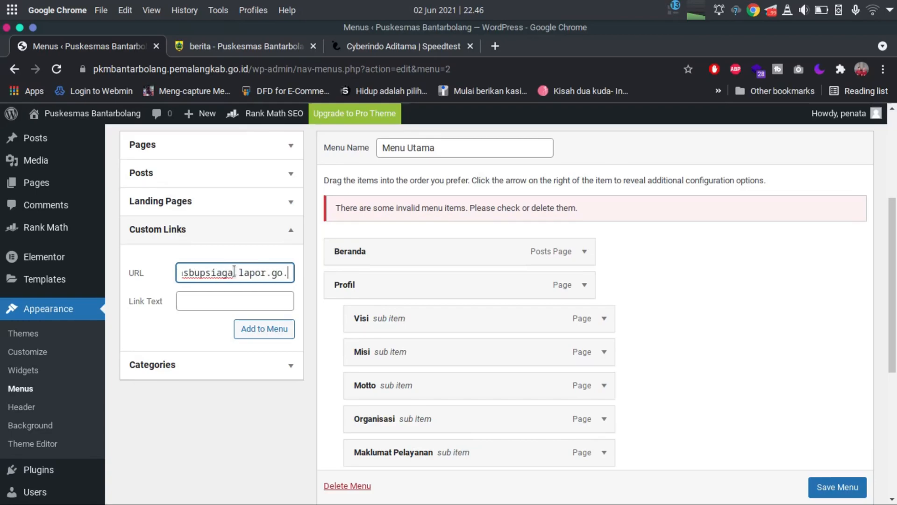
{"action": "type", "text": "id"}
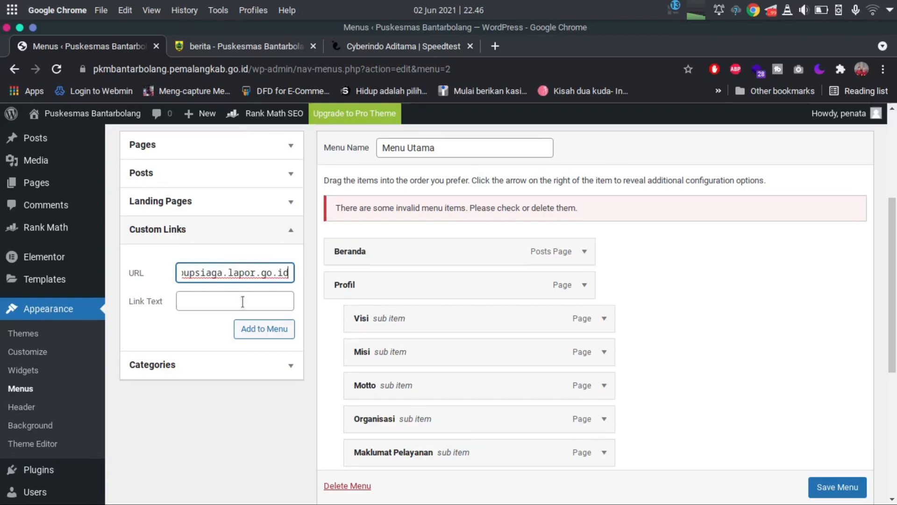
Set the custom link's text to PENGADUAN and add it to the menu.
{"action": "left_click", "coordinate": [232, 309]}
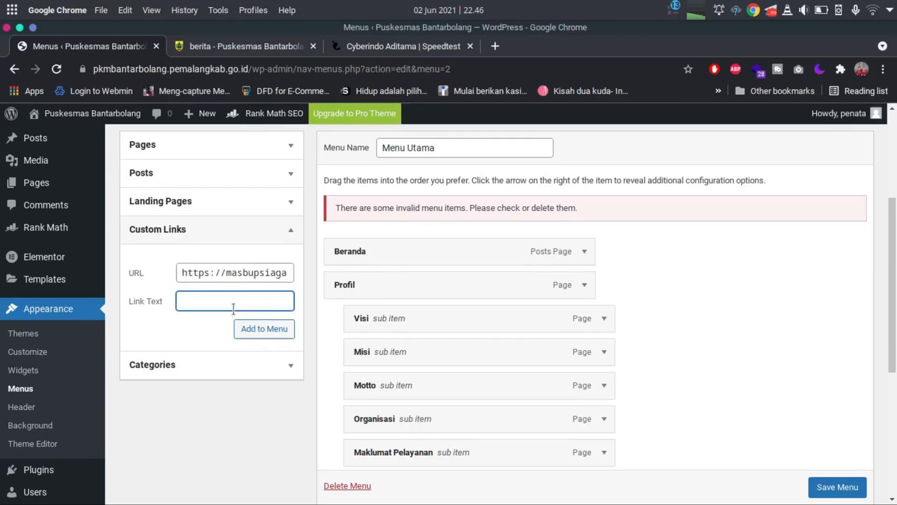
{"action": "type", "text": "PENGADUAN"}
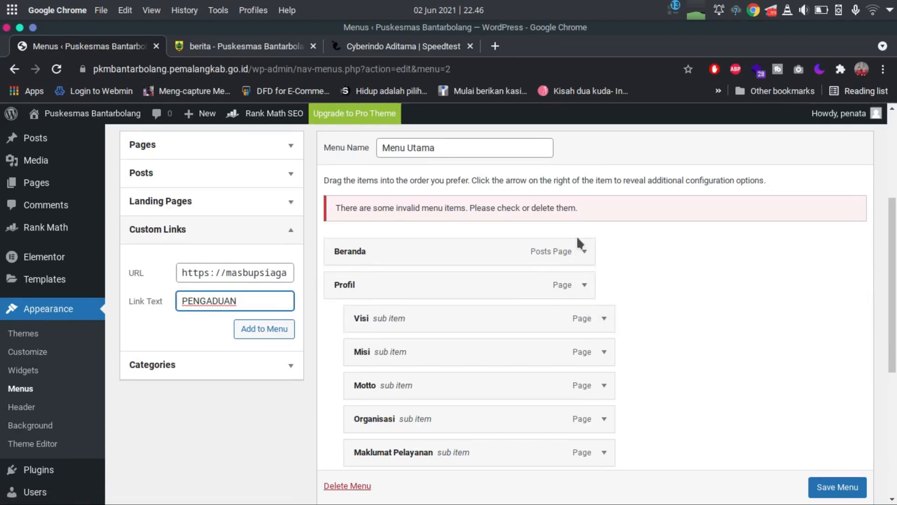
{"action": "left_click", "coordinate": [268, 339]}
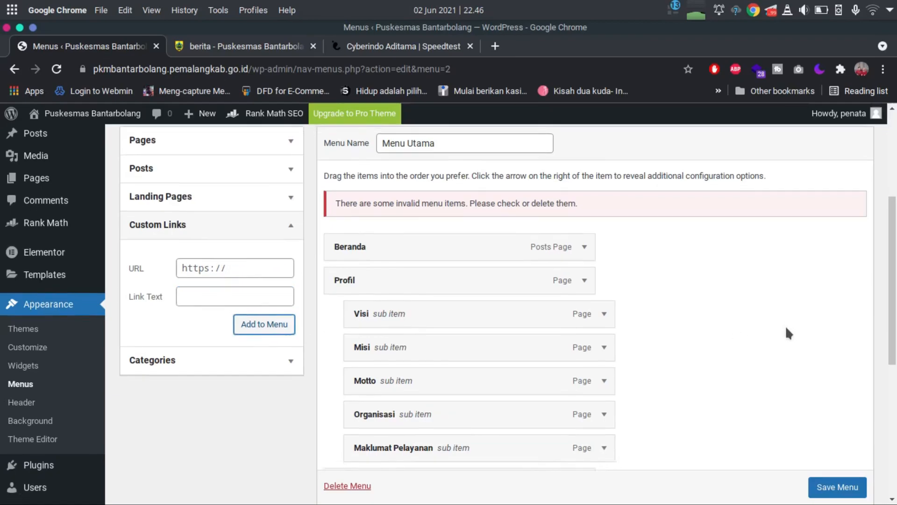
Move the PENGADUAN custom link between Pelayanan Publik and Kontak in the structure and save the menu.
{"action": "scroll", "coordinate": [790, 332], "scroll_direction": "down", "scroll_amount": 7}
{"action": "scroll", "coordinate": [691, 360], "scroll_direction": "up", "scroll_amount": 4}
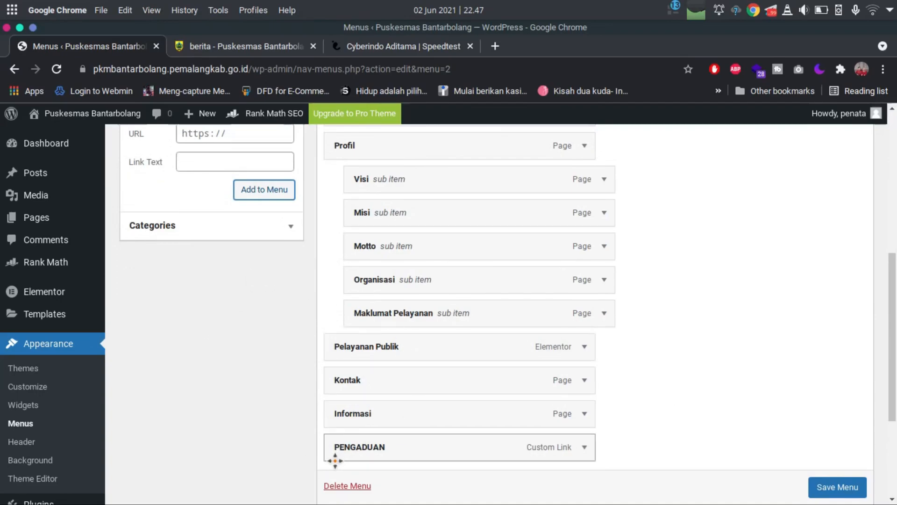
{"action": "scroll", "coordinate": [611, 340], "scroll_direction": "up", "scroll_amount": 2}
{"action": "scroll", "coordinate": [607, 335], "scroll_direction": "down", "scroll_amount": 3}
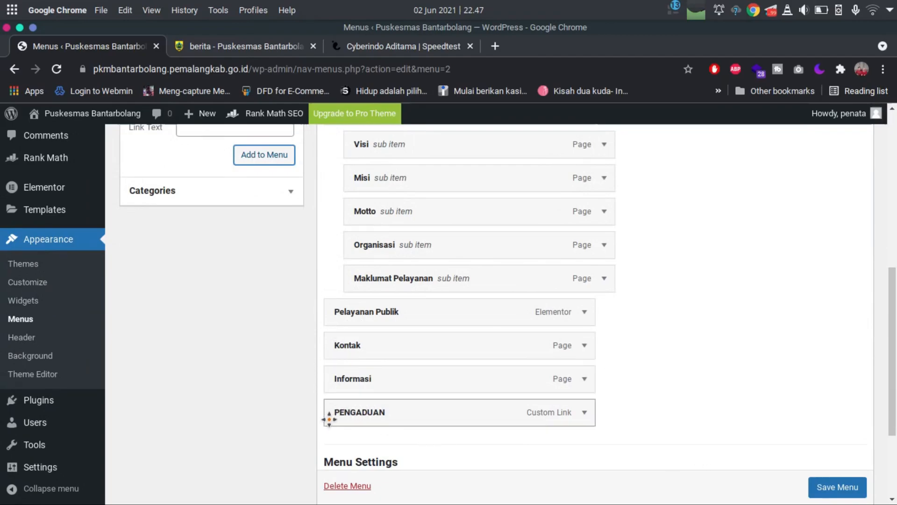
{"action": "left_click_drag", "start_coordinate": [327, 418], "coordinate": [329, 353]}
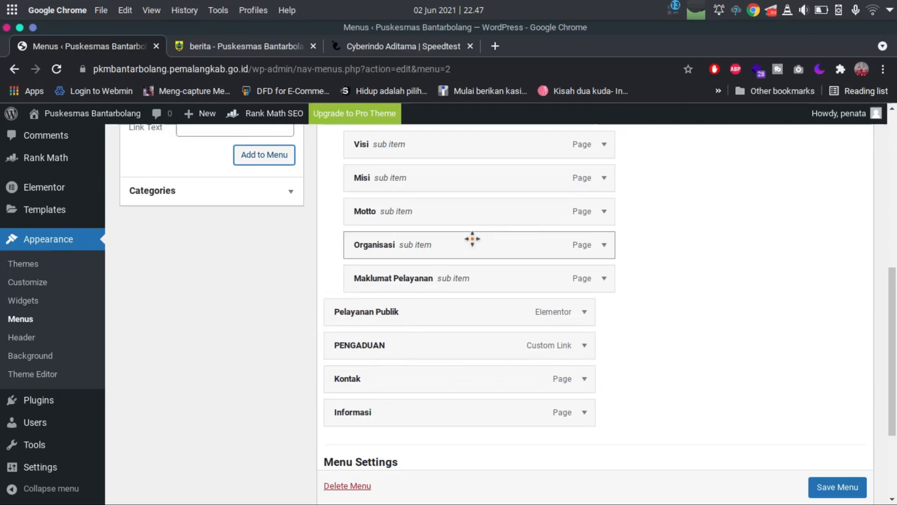
{"action": "left_click", "coordinate": [821, 491]}
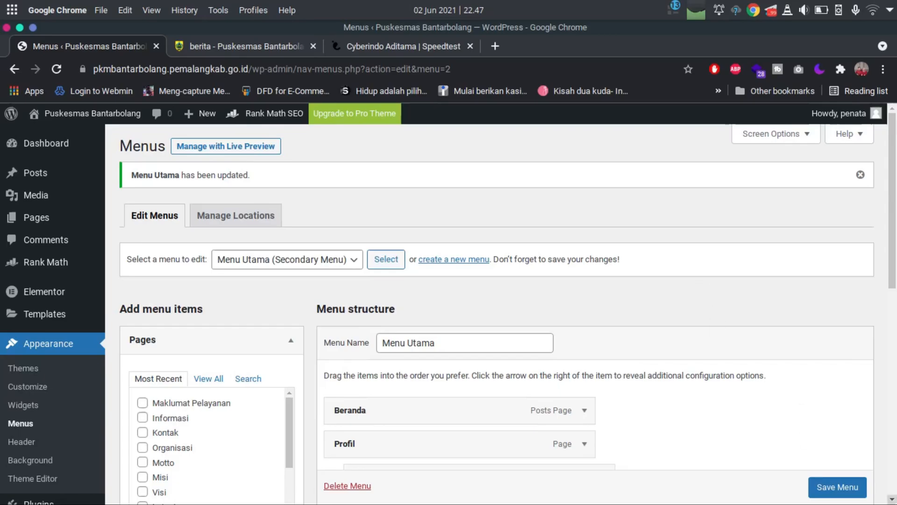
{"action": "scroll", "coordinate": [837, 468], "scroll_direction": "down", "scroll_amount": 1}
{"action": "left_click", "coordinate": [837, 487]}
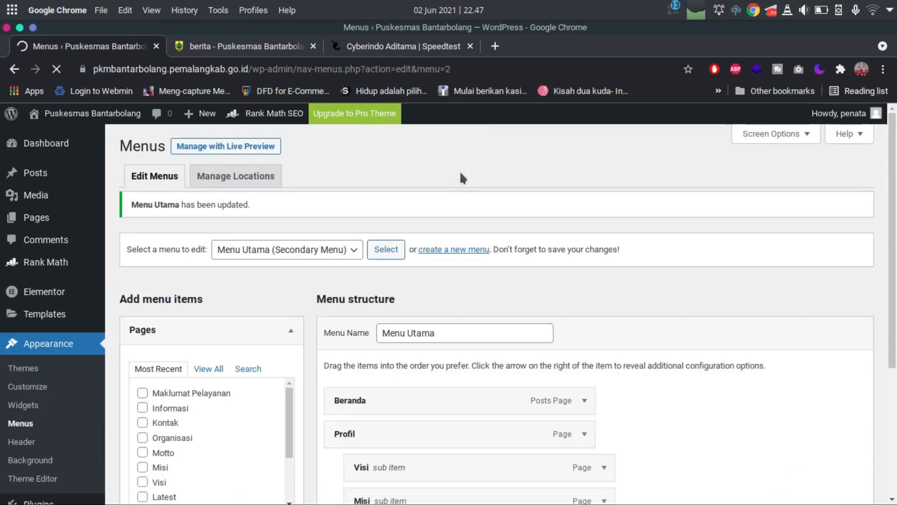
Reload the public site's berita page and open the Pengaduan link from its main navigation to test it.
{"action": "left_click", "coordinate": [197, 46]}
{"action": "left_click", "coordinate": [56, 69]}
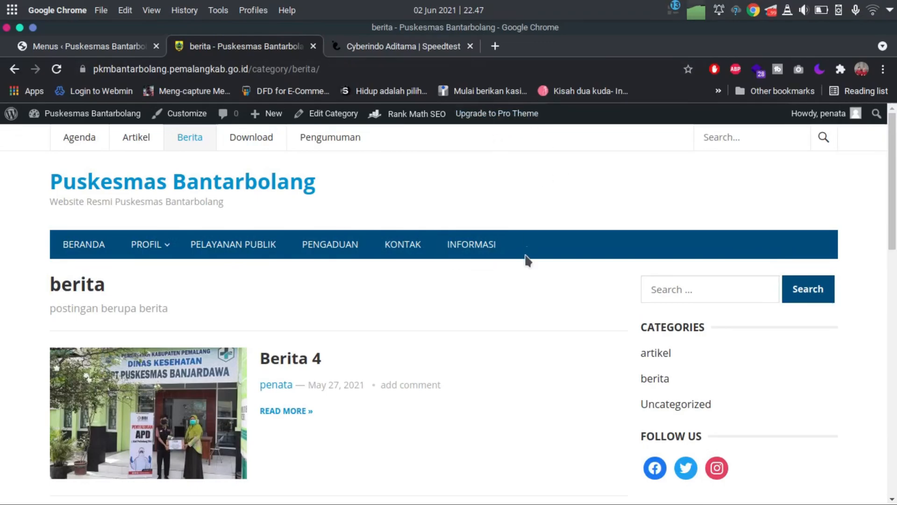
{"action": "left_click", "coordinate": [63, 47]}
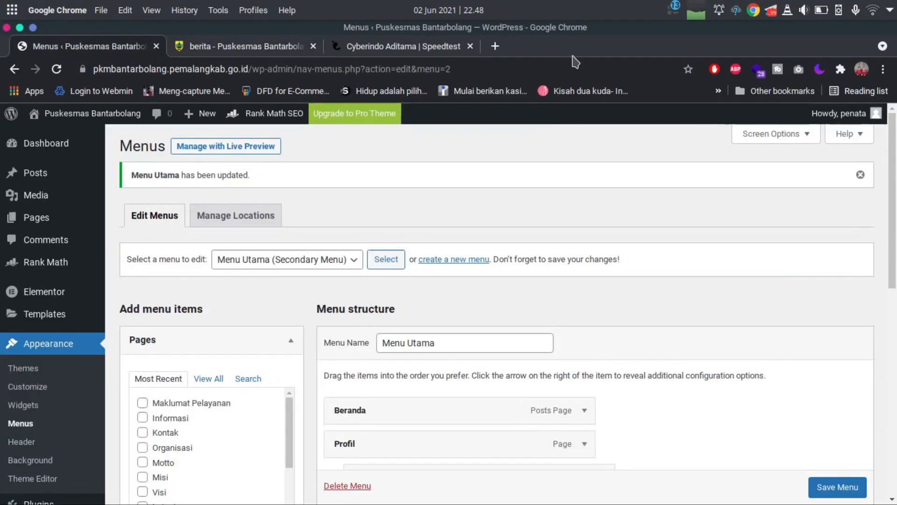
{"action": "left_click", "coordinate": [225, 45]}
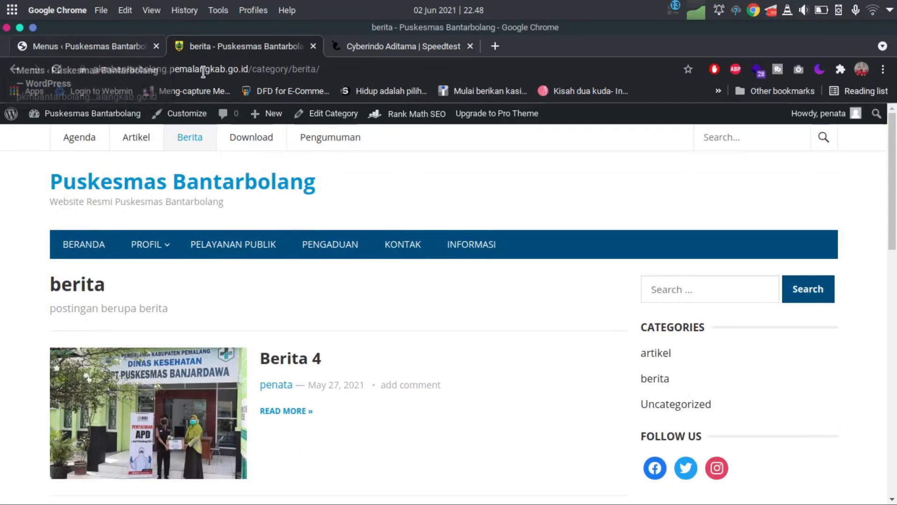
{"action": "left_click", "coordinate": [85, 48]}
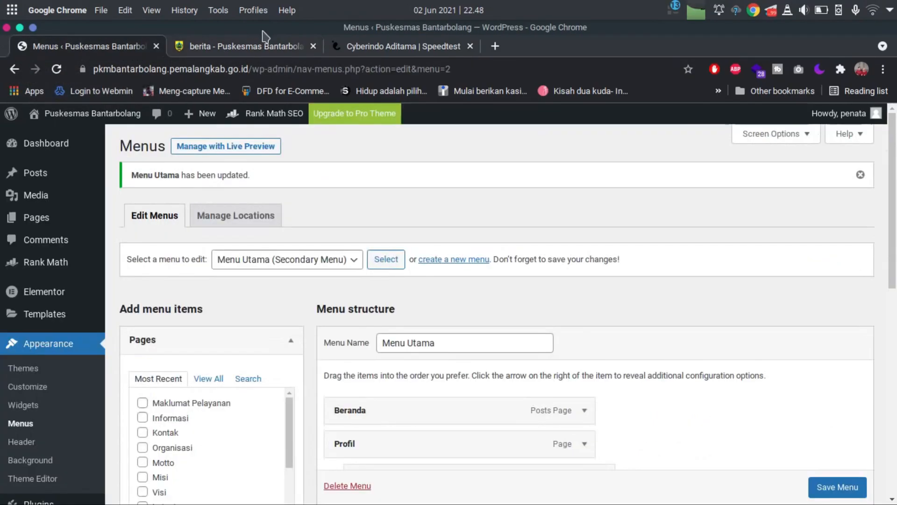
{"action": "left_click", "coordinate": [261, 41]}
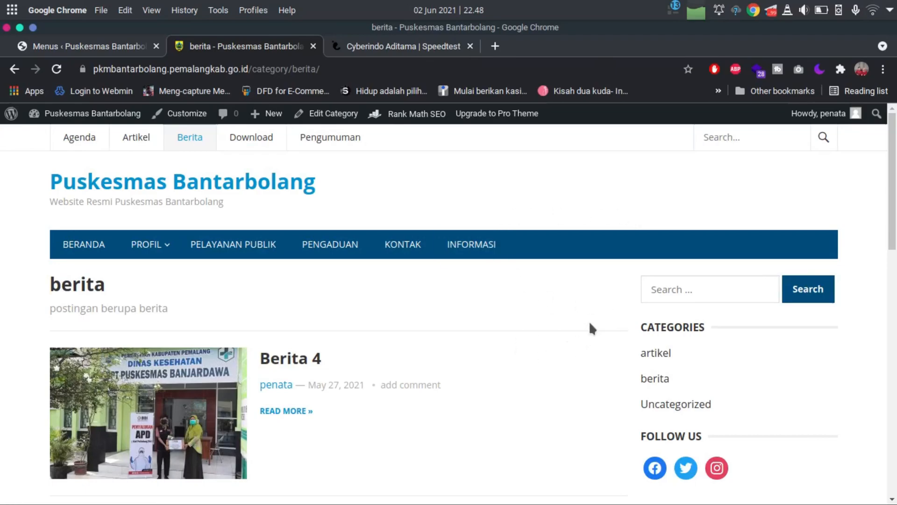
{"action": "left_click", "coordinate": [56, 69]}
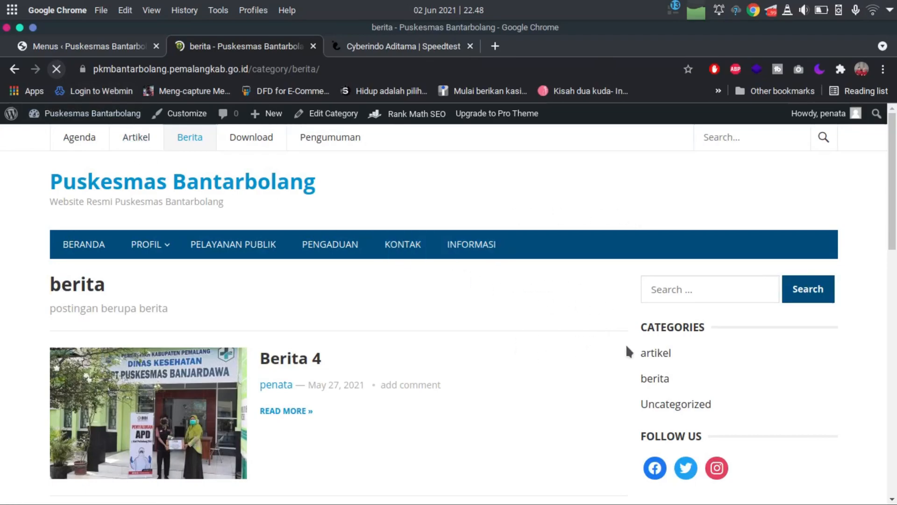
{"action": "left_click", "coordinate": [323, 256]}
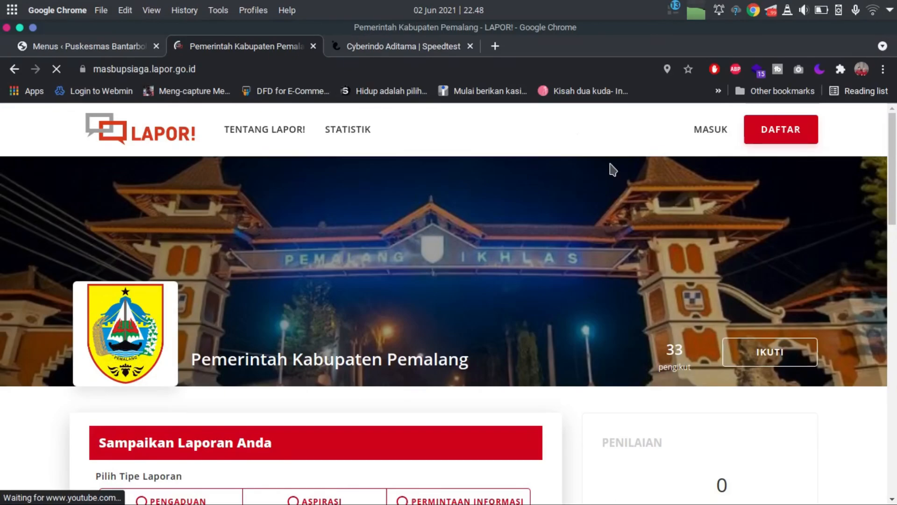
Return to the menu editor and review the Menu Utama structure down to its last items.
{"action": "mouse_move", "coordinate": [383, 503]}
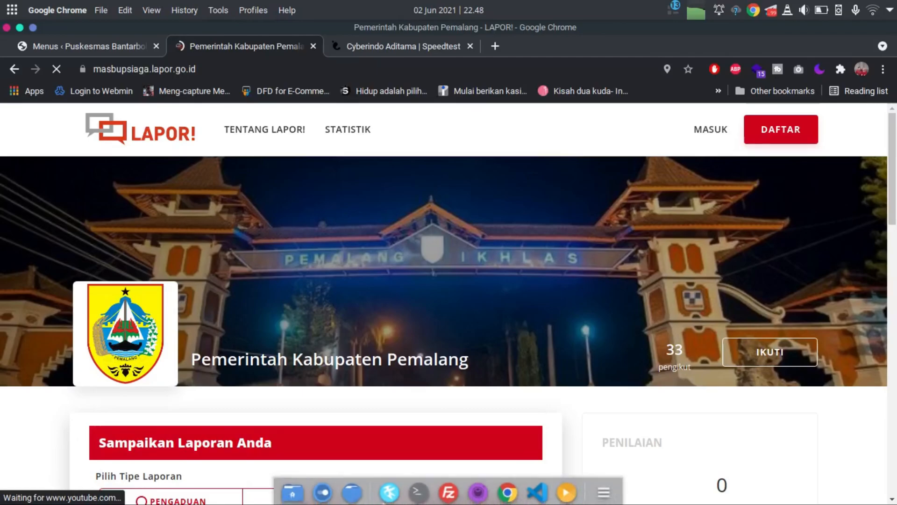
{"action": "left_click", "coordinate": [91, 54]}
{"action": "scroll", "coordinate": [475, 331], "scroll_direction": "down", "scroll_amount": 2}
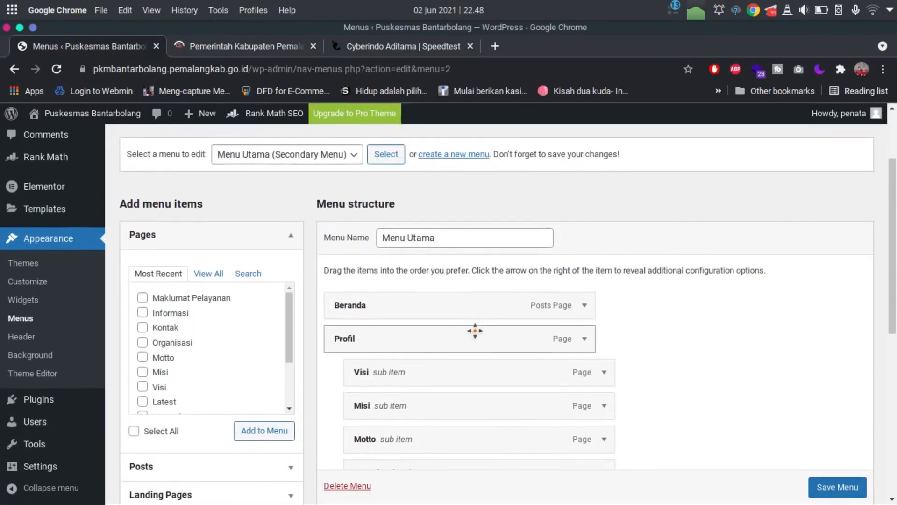
{"action": "scroll", "coordinate": [475, 330], "scroll_direction": "down", "scroll_amount": 5}
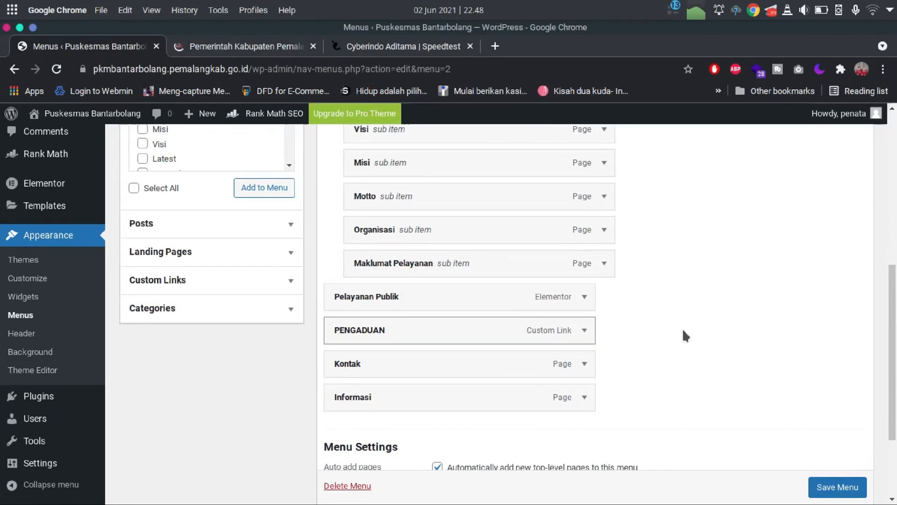